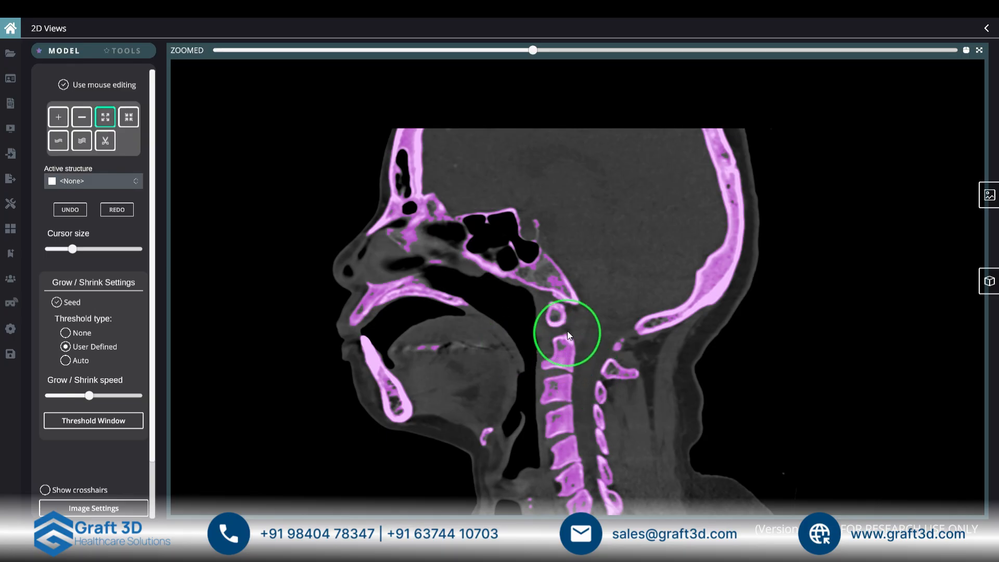
Create a new model from the head and neck scan and add a structure with High level of detail.
scroll(560, 385, "down", 2)
scroll(560, 385, "up", 5)
scroll(560, 385, "down", 8)
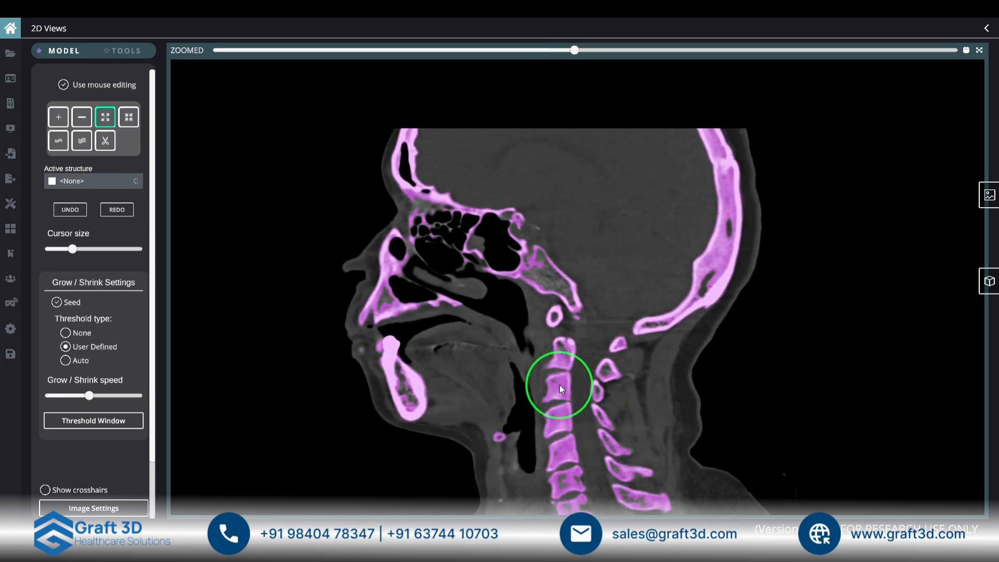
scroll(560, 385, "up", 1)
scroll(560, 386, "up", 5)
scroll(560, 387, "down", 2)
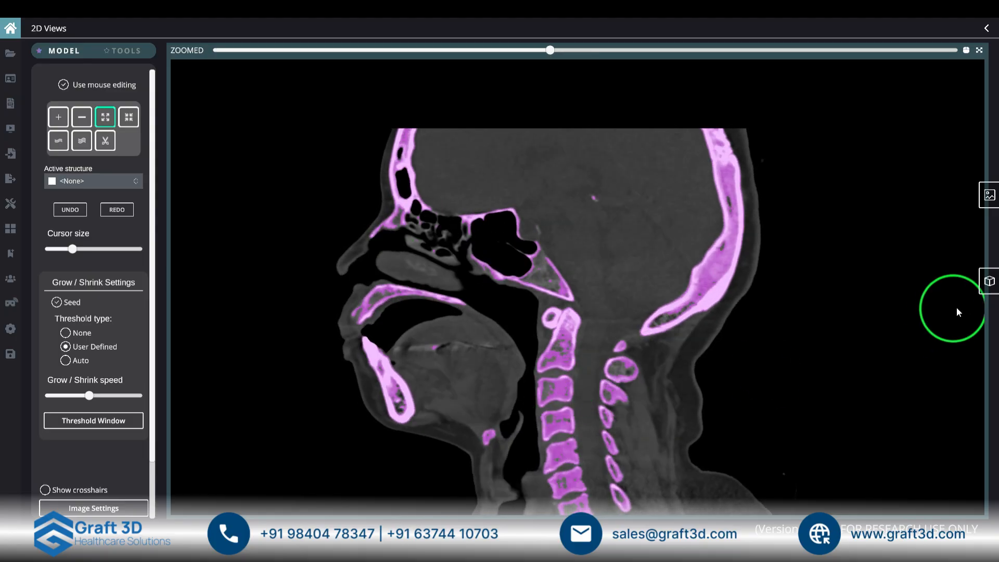
left_click(989, 281)
left_click(785, 104)
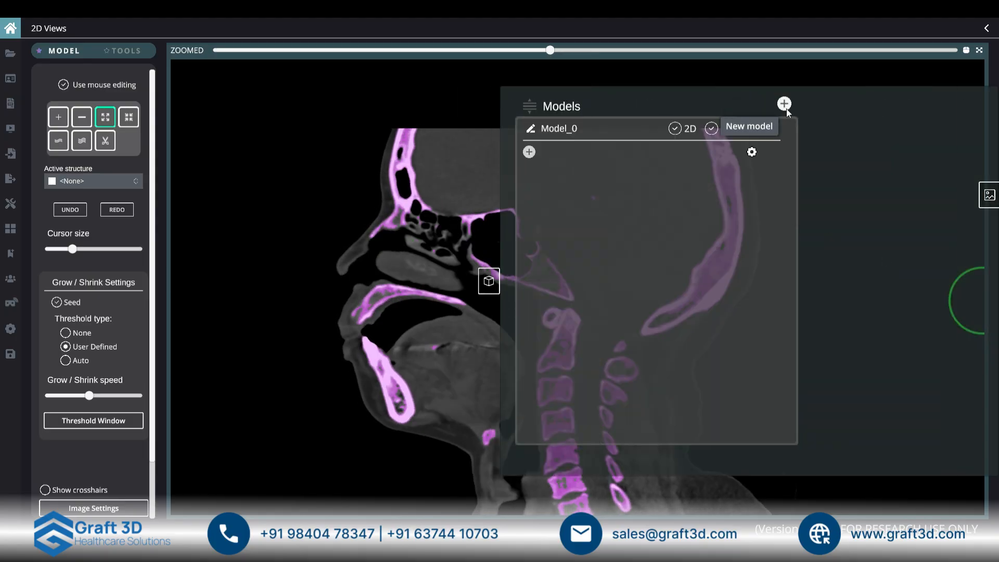
left_click(528, 152)
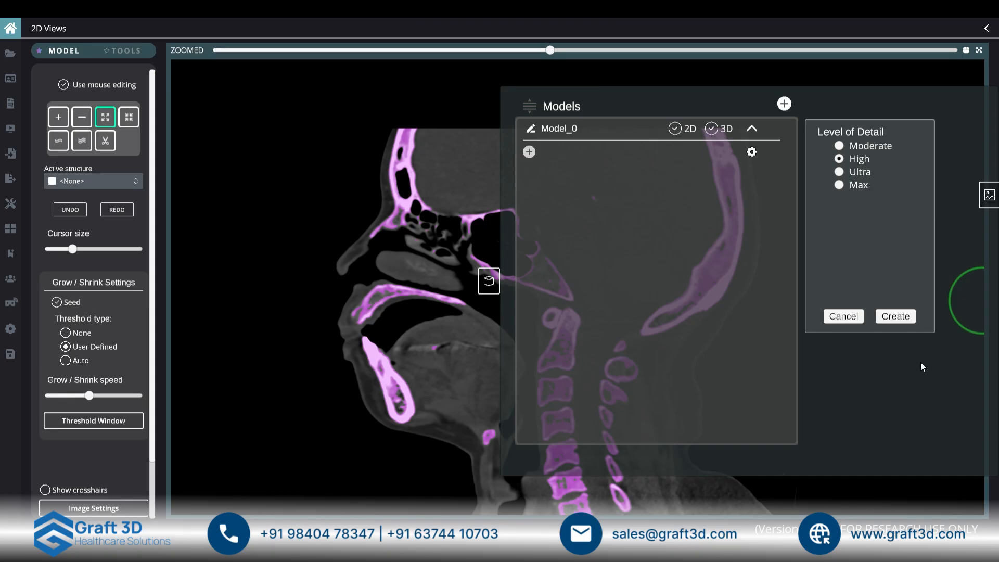
left_click(904, 318)
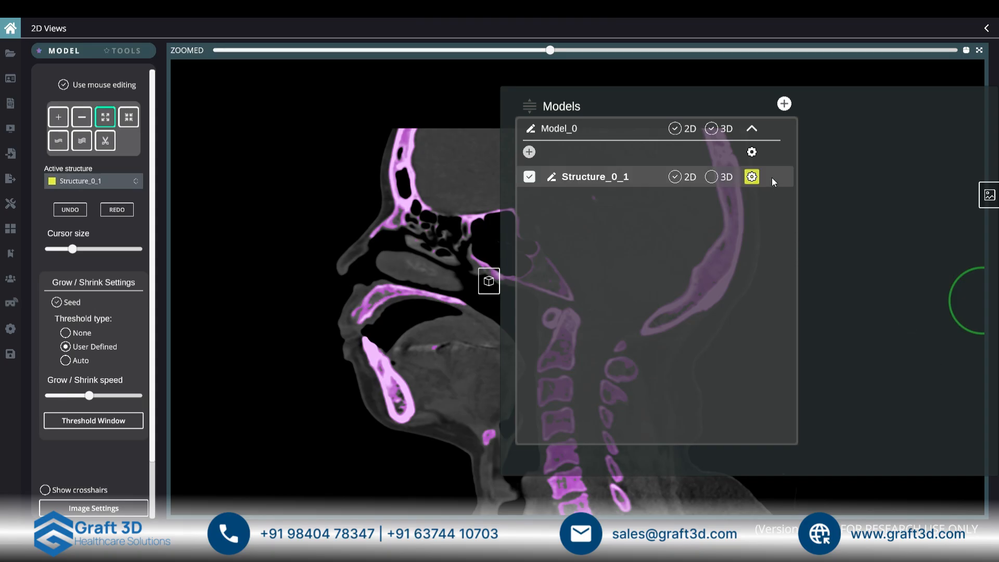
Lighten the new structure's colour to a pale yellow and rename the structure Bone.
left_click(815, 134)
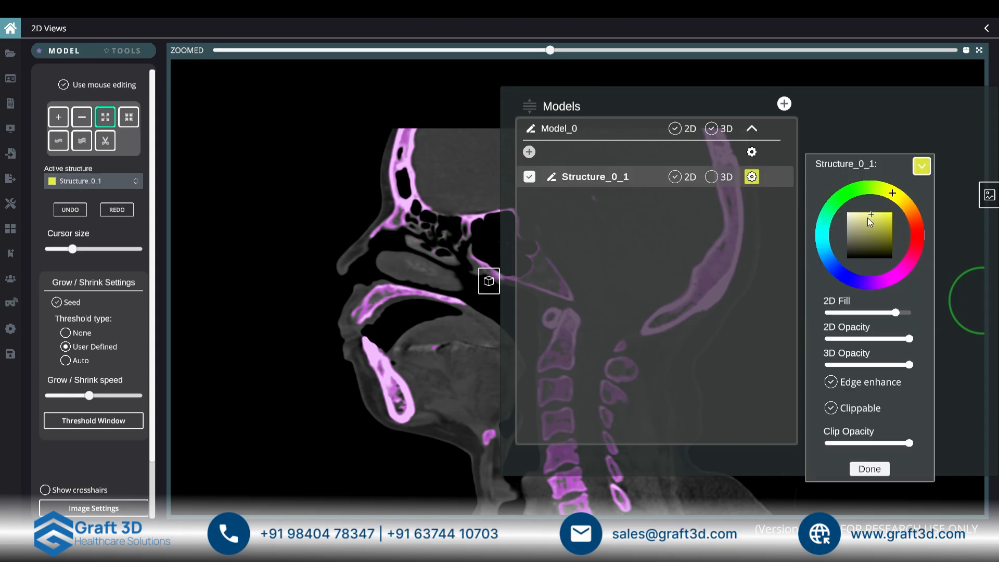
left_click_drag(868, 219, 887, 215)
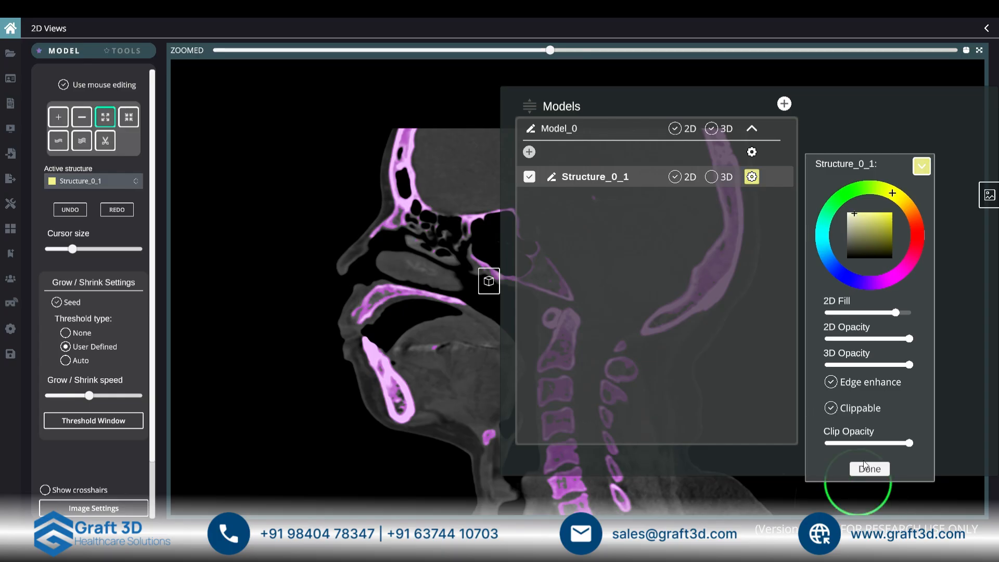
left_click(551, 177)
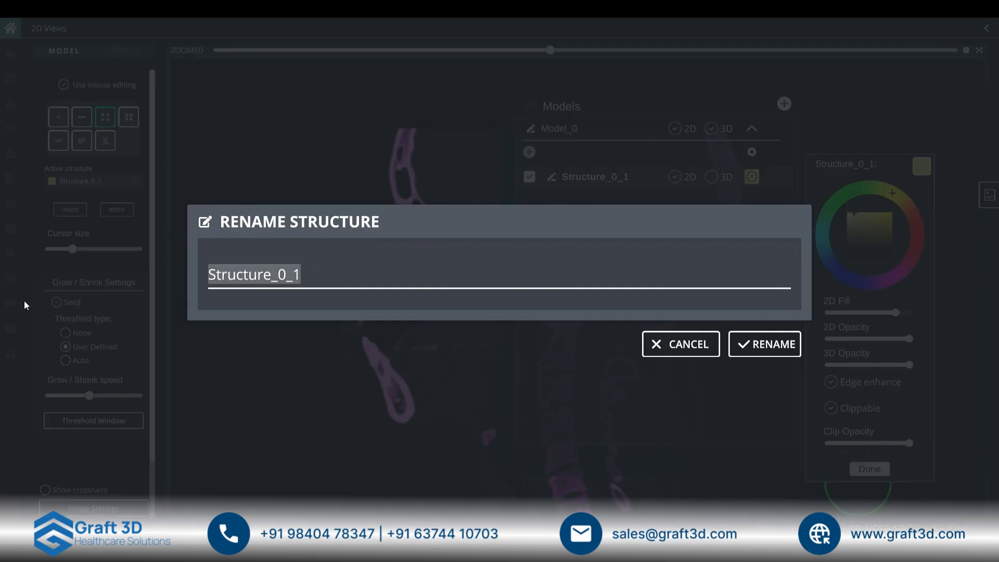
type("Bone")
left_click(765, 344)
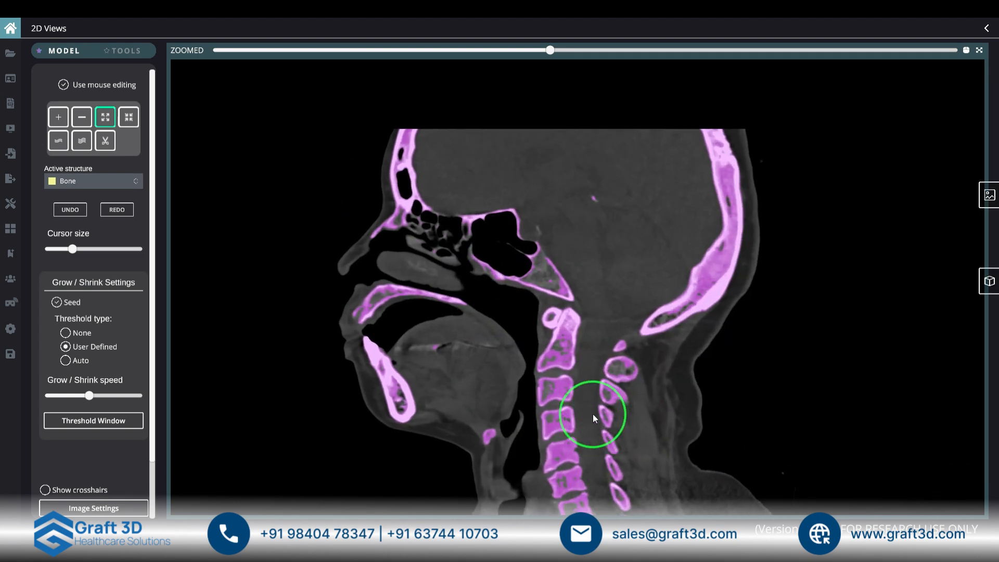
Set the minimum threshold to 175 and check the bone coverage across the sagittal slices.
scroll(599, 412, "down", 10)
scroll(599, 413, "up", 6)
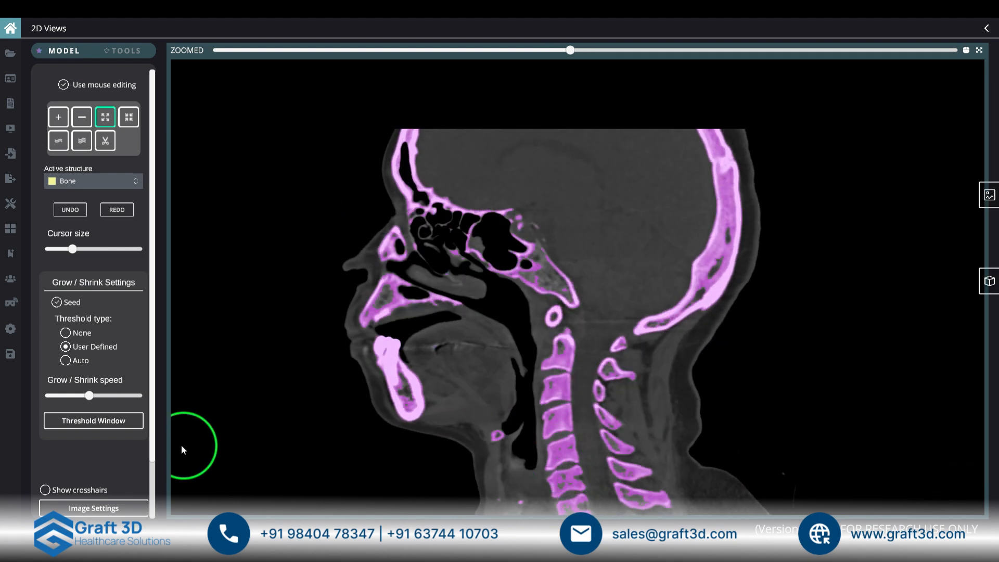
left_click(98, 423)
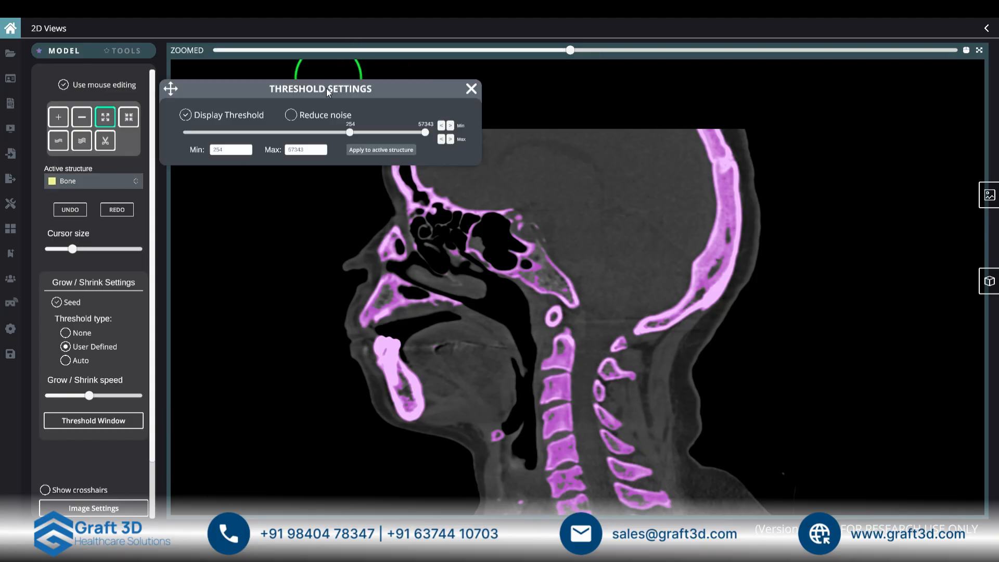
mouse_move(349, 133)
left_mouse_down()
mouse_move(323, 136)
mouse_move(336, 146)
left_mouse_up()
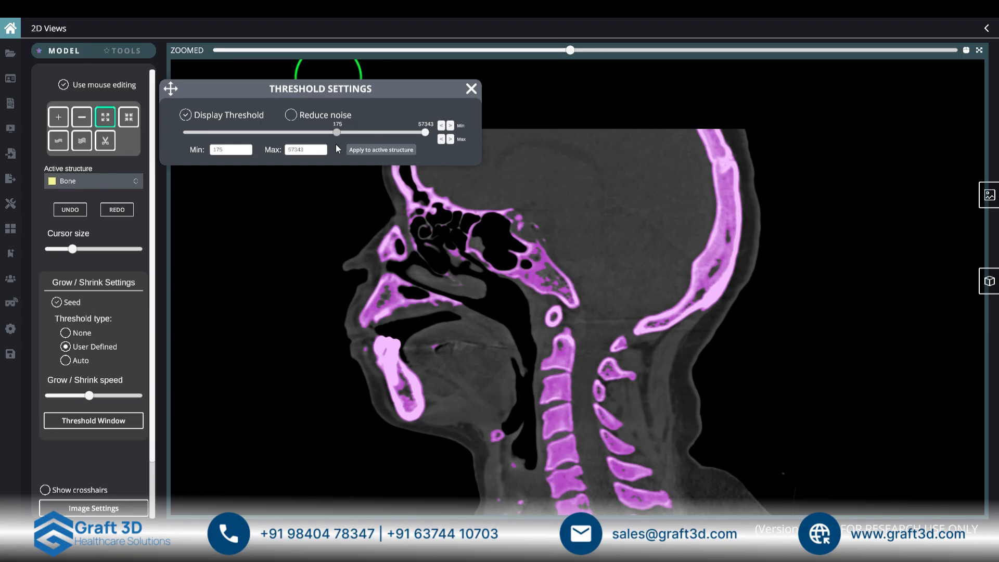
scroll(577, 302, "down", 10)
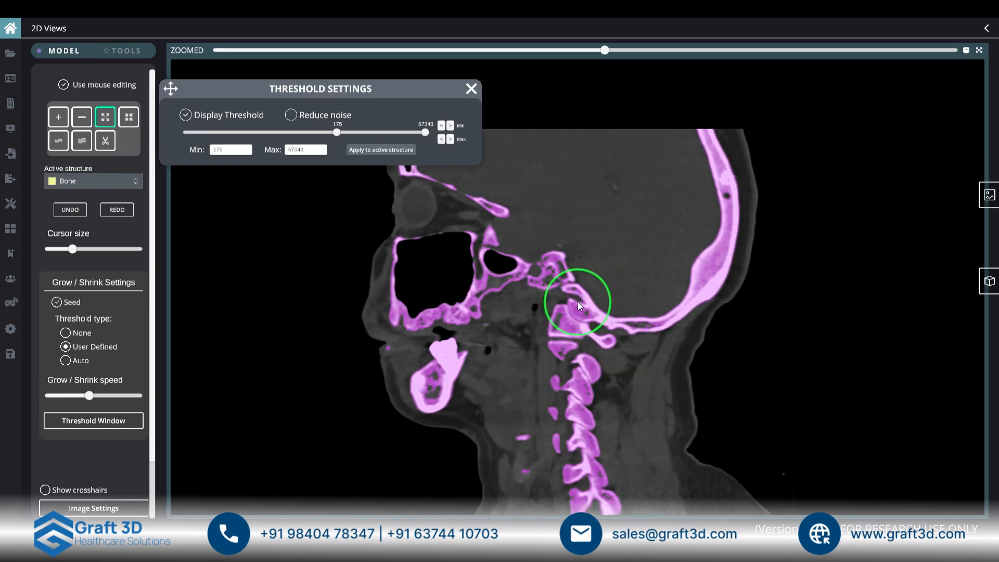
scroll(577, 313, "up", 18)
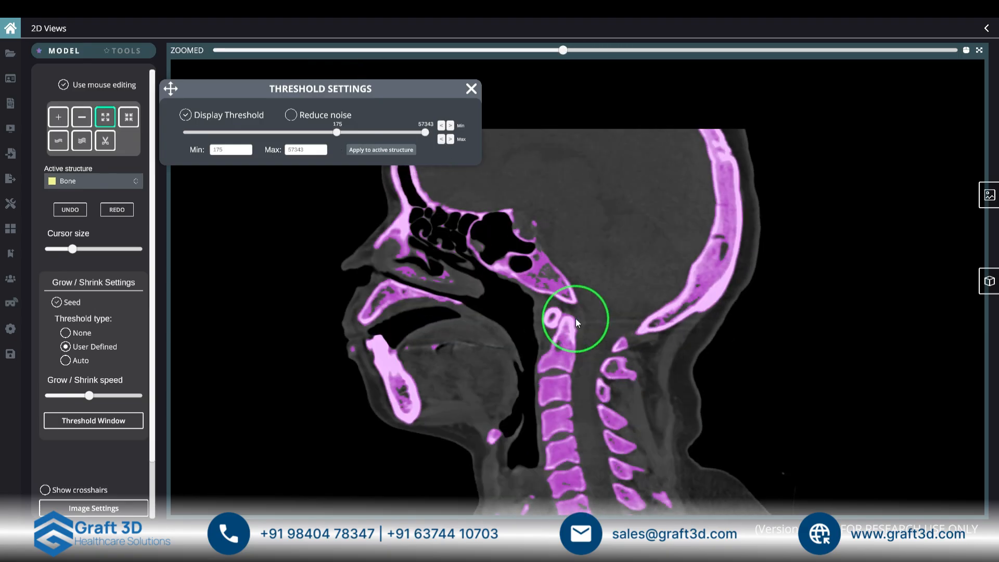
Apply the threshold range to the active Bone structure and close the threshold settings.
left_click(291, 116)
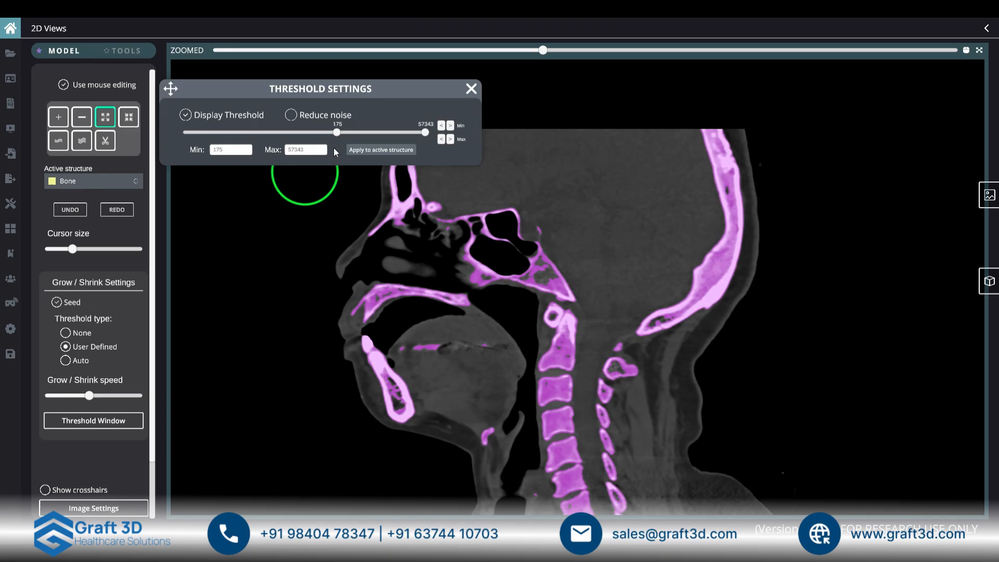
left_click(380, 151)
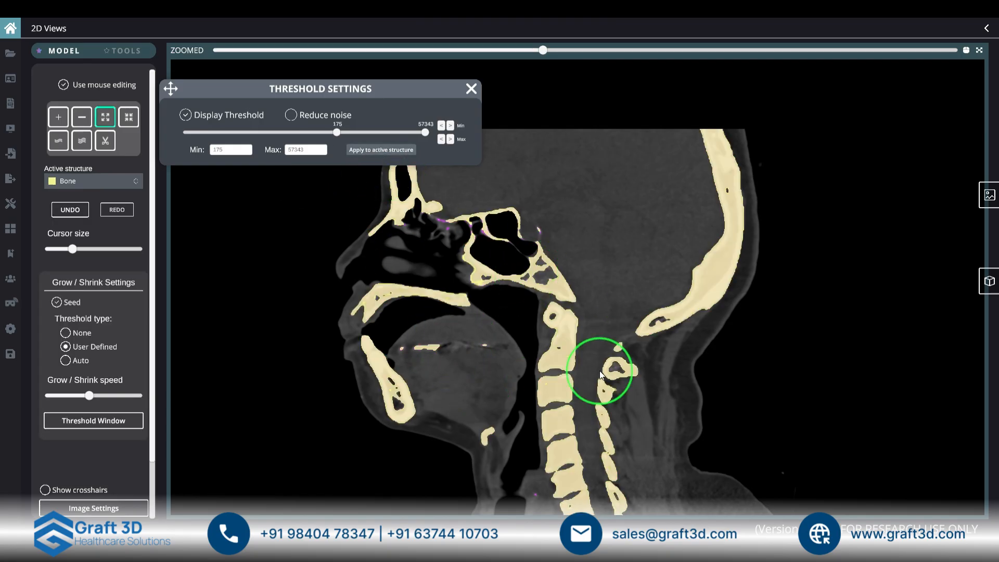
scroll(602, 375, "down", 3)
left_click(471, 89)
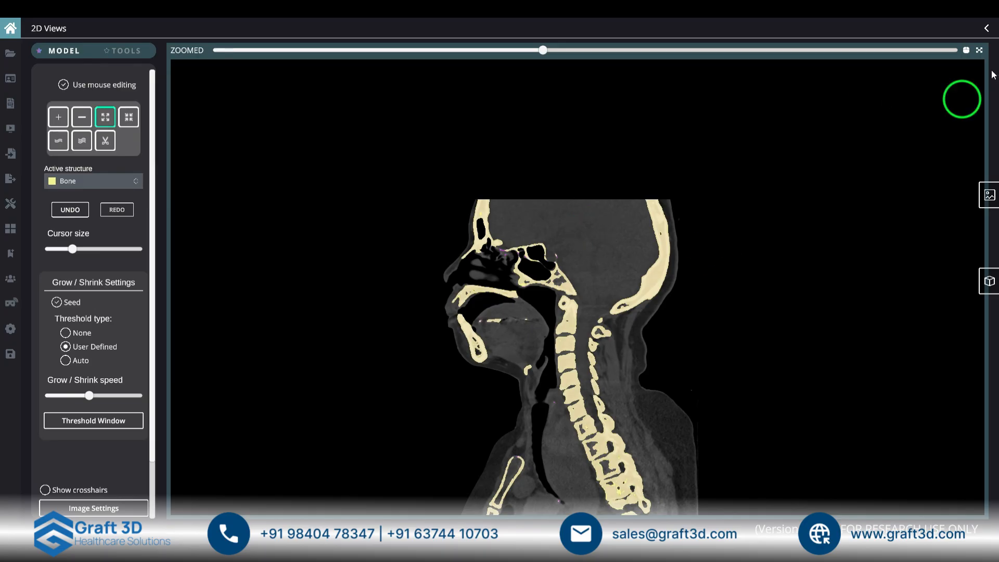
Leave the 2D views to display the Bone structure as a 3D model.
left_click(989, 281)
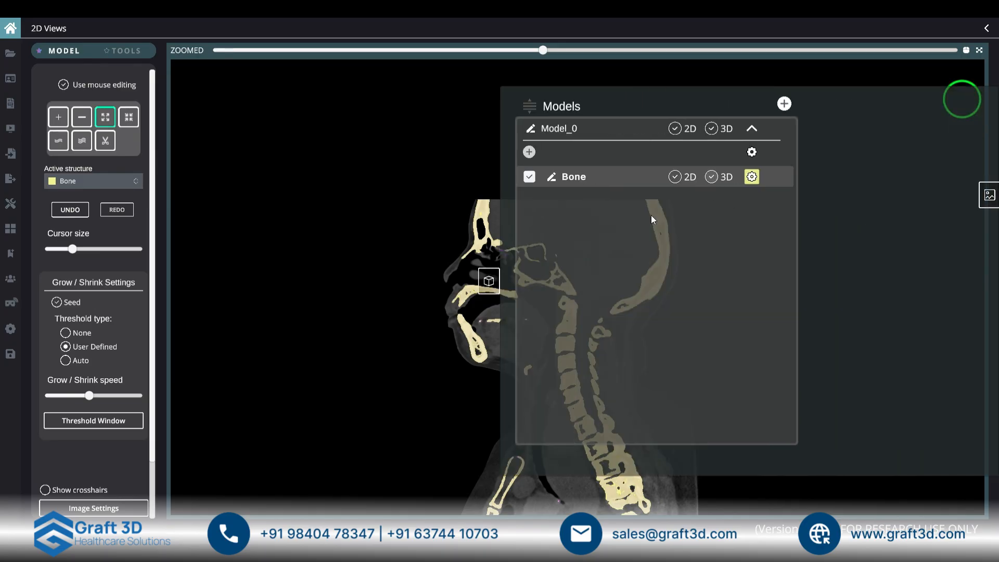
left_click(489, 281)
left_click(986, 28)
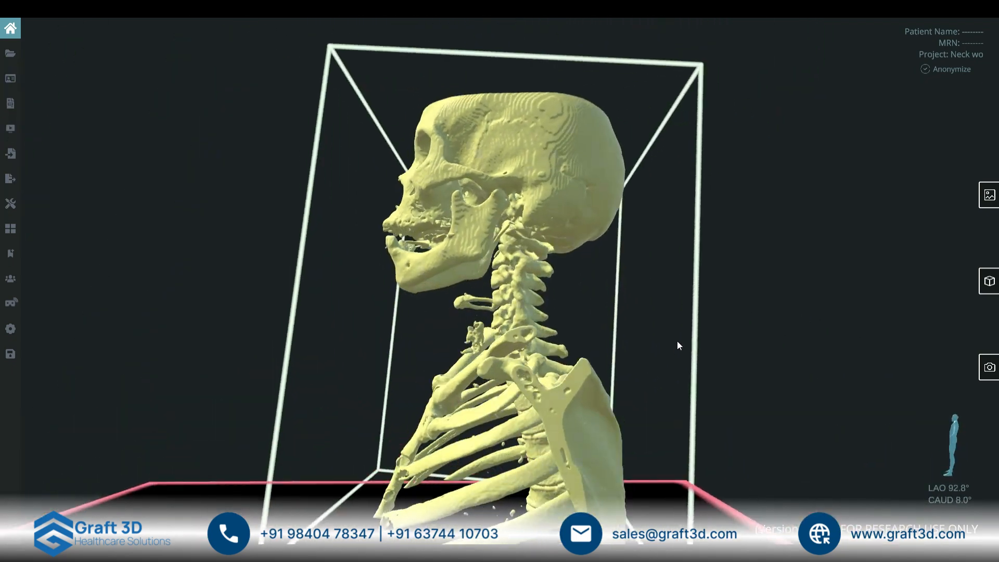
Examine the 3D bone model's face, jaw and neck from several angles for gaps and stray fragments.
left_click_drag(677, 342, 457, 228)
left_click_drag(562, 174, 506, 406)
scroll(510, 363, "up", 3)
left_click_drag(510, 364, 446, 352)
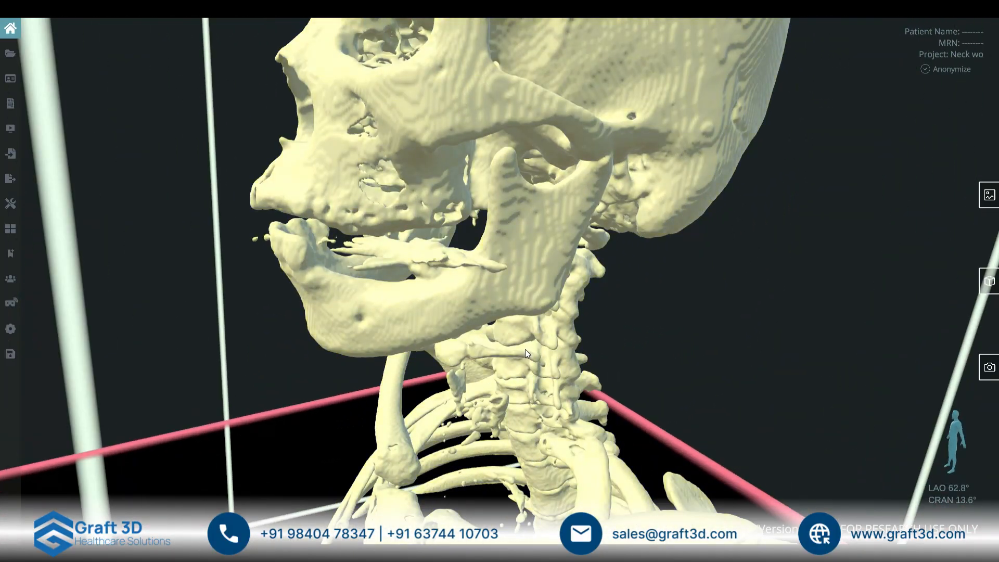
scroll(478, 307, "up", 2)
left_click_drag(560, 300, 626, 308)
left_click_drag(651, 270, 684, 271)
middle_click_drag(683, 268, 658, 277)
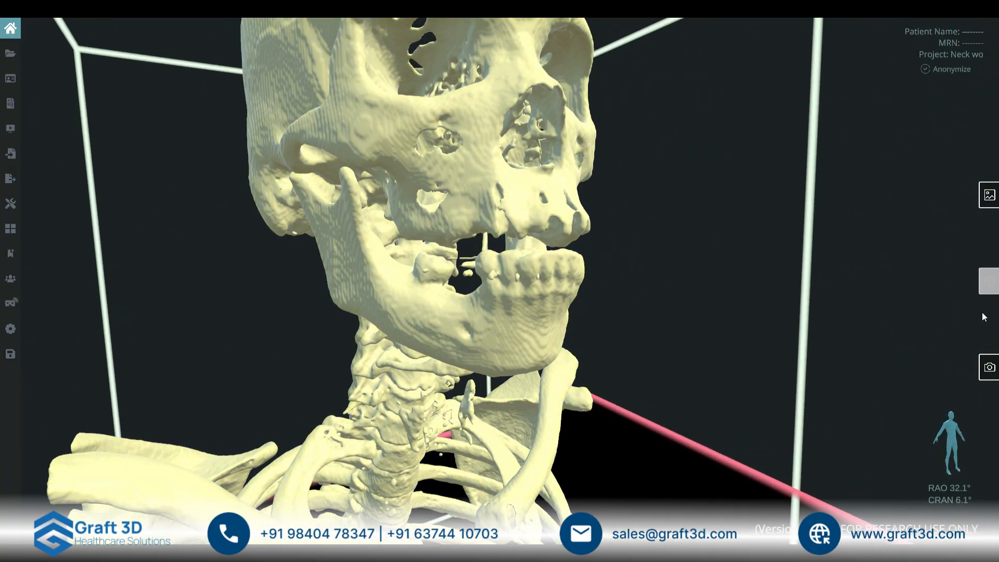
left_click(989, 281)
left_click(481, 291)
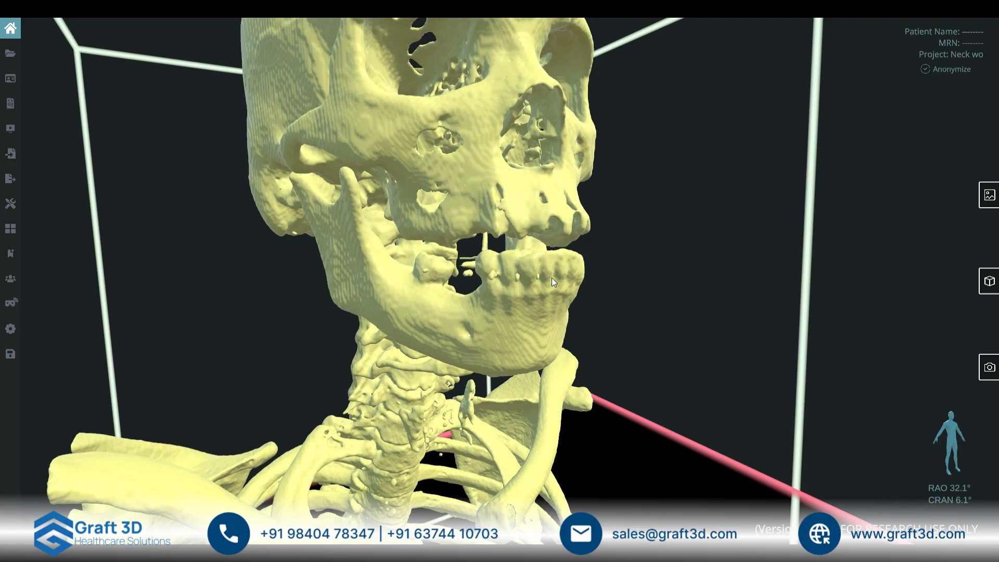
left_click_drag(507, 311, 436, 315)
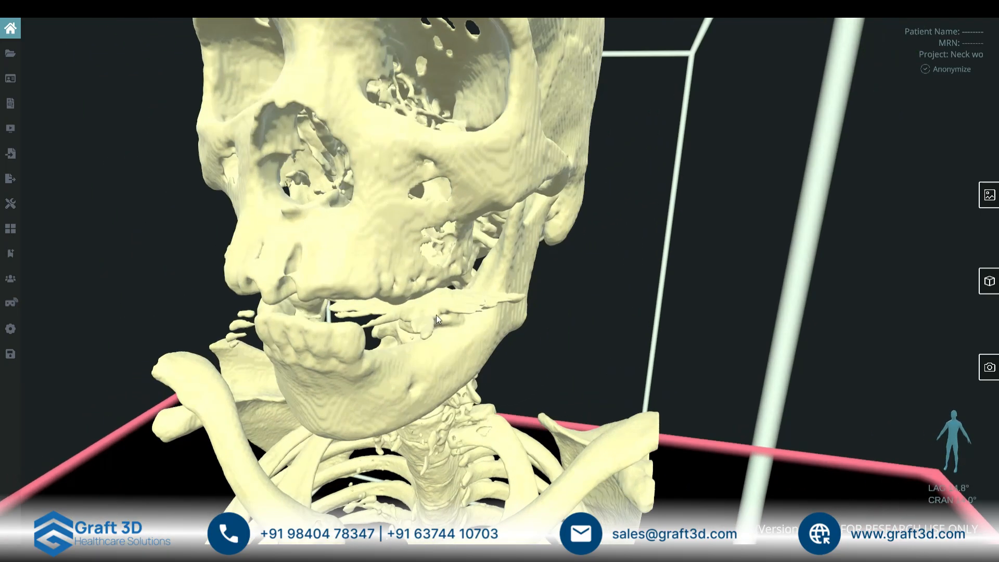
Return to the 2D views at the maxillary sinus, enable mouse editing and set the minimum threshold to 99.
left_click(11, 228)
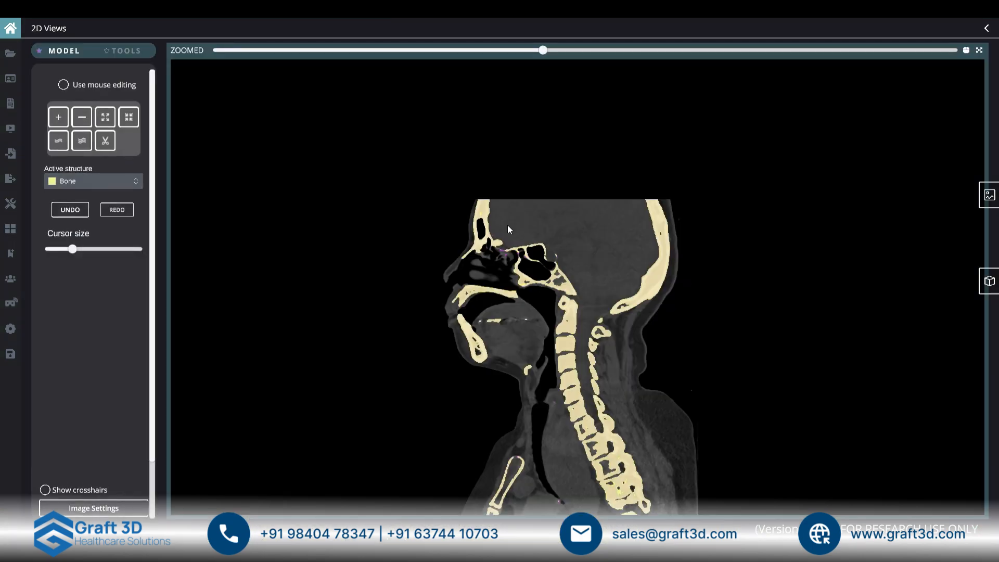
left_click_drag(544, 50, 610, 108)
right_click_drag(510, 208, 644, 390)
middle_click_drag(362, 74, 513, 218)
right_click_drag(513, 443, 603, 312)
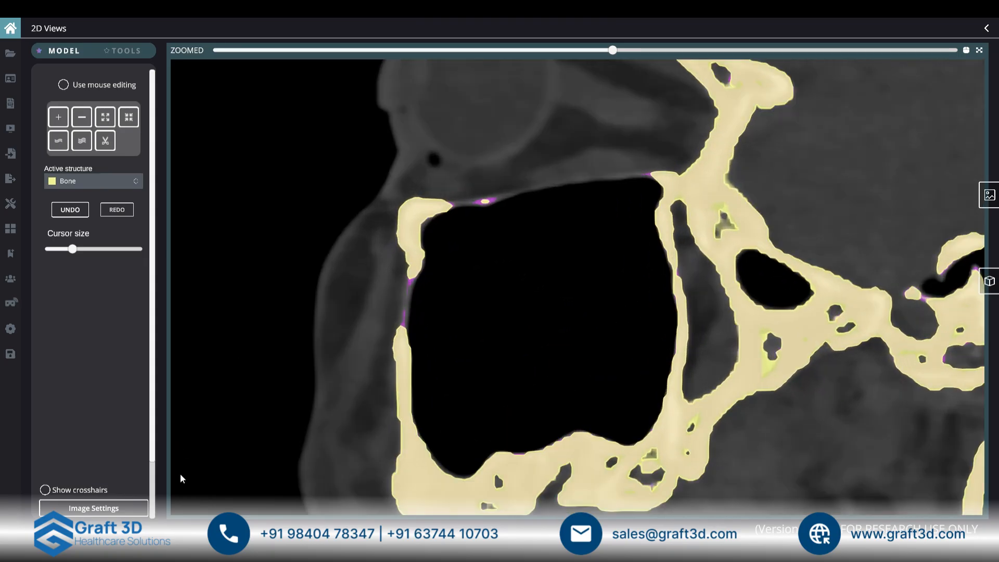
left_click(63, 85)
left_click(105, 116)
left_click(93, 420)
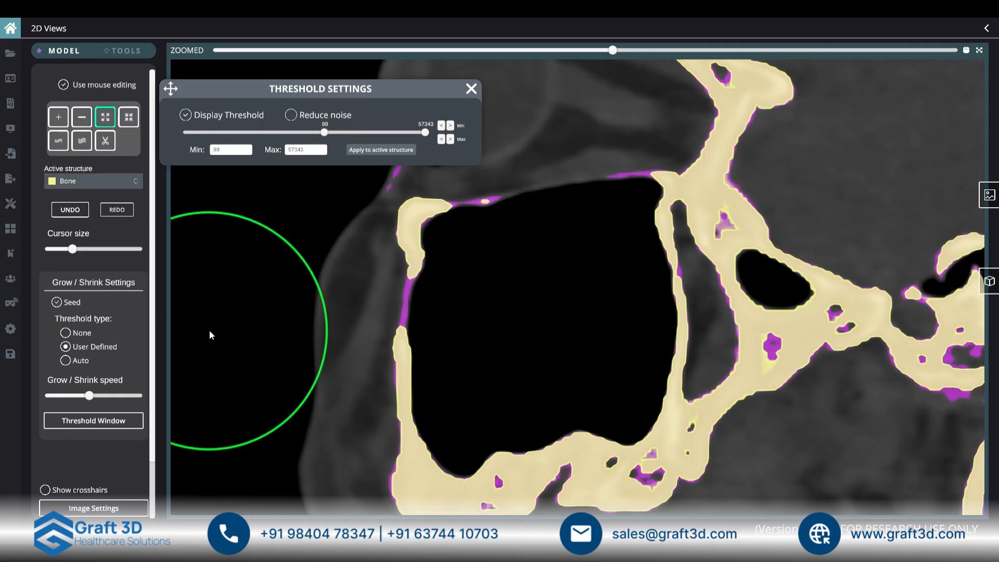
Set up a smaller Add brush restricted by Use Threshold (+), undoing the unrestricted stroke over the front sinus wall.
scroll(326, 346, "down", 3)
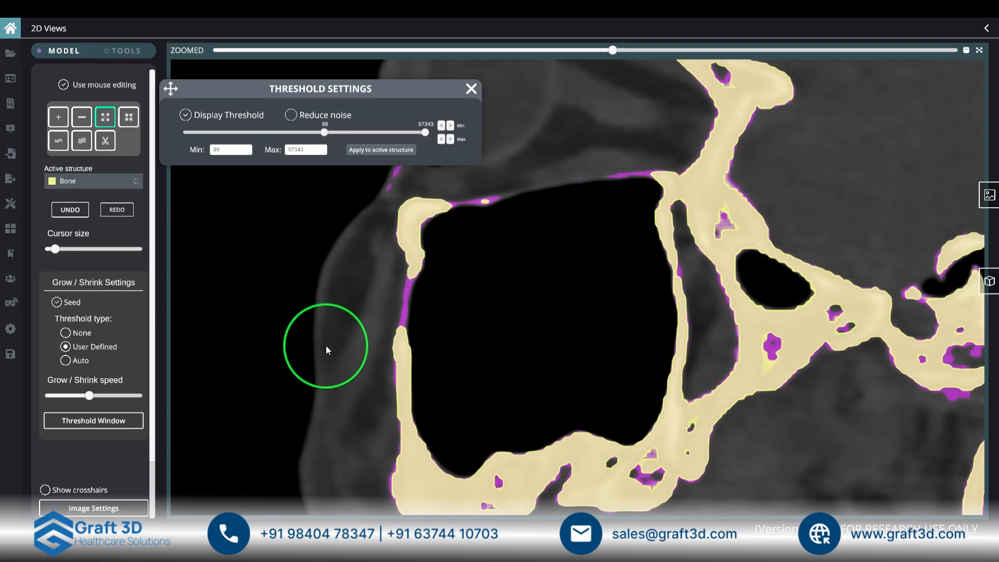
left_click(59, 117)
left_click_drag(437, 324, 415, 411)
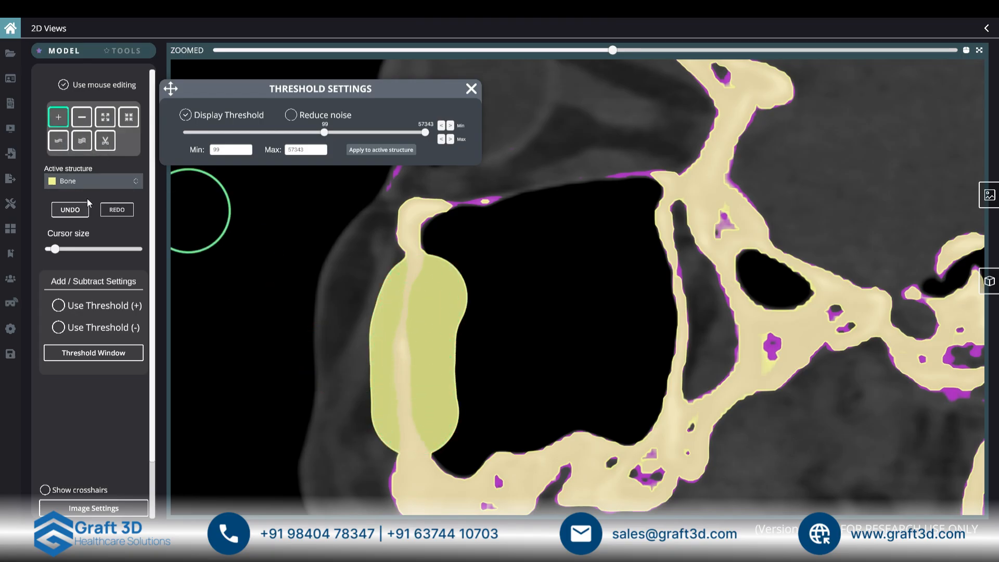
left_click(89, 306)
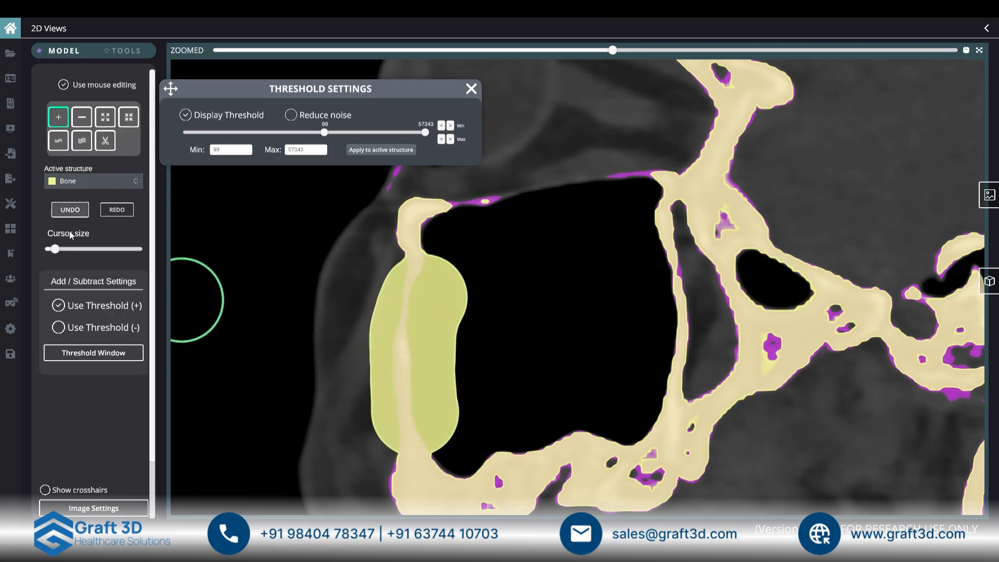
left_click(76, 211)
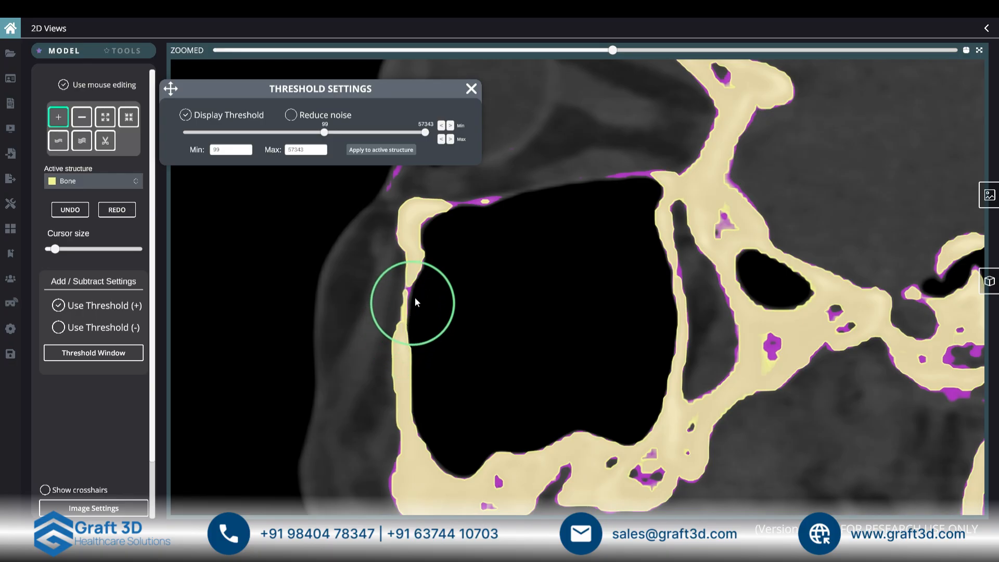
Paint the missing bone within the threshold along the maxillary sinus's front wall and floor across neighbouring slices.
scroll(417, 319, "down", 5)
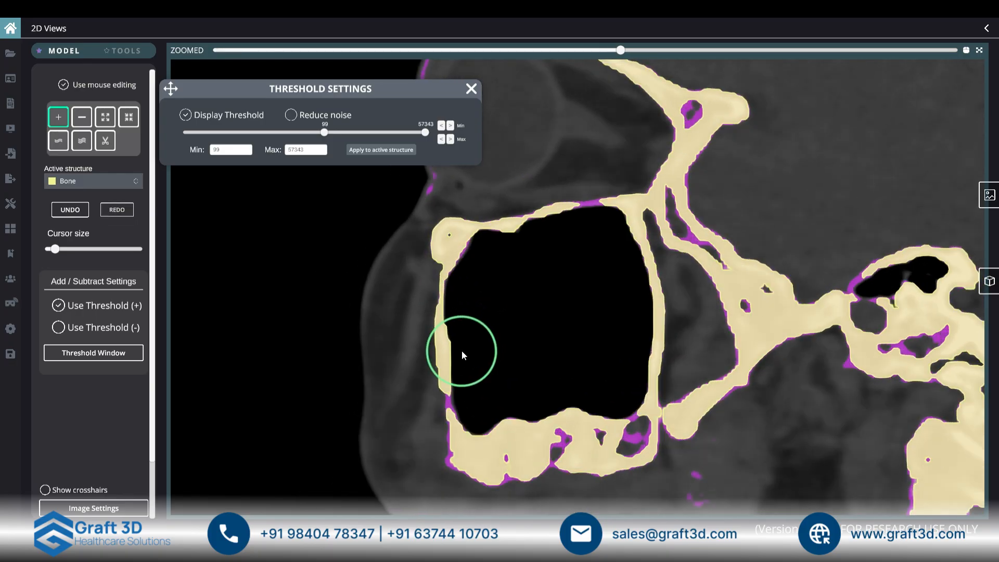
mouse_move(451, 376)
left_mouse_down()
mouse_move(461, 276)
mouse_move(460, 353)
left_mouse_up()
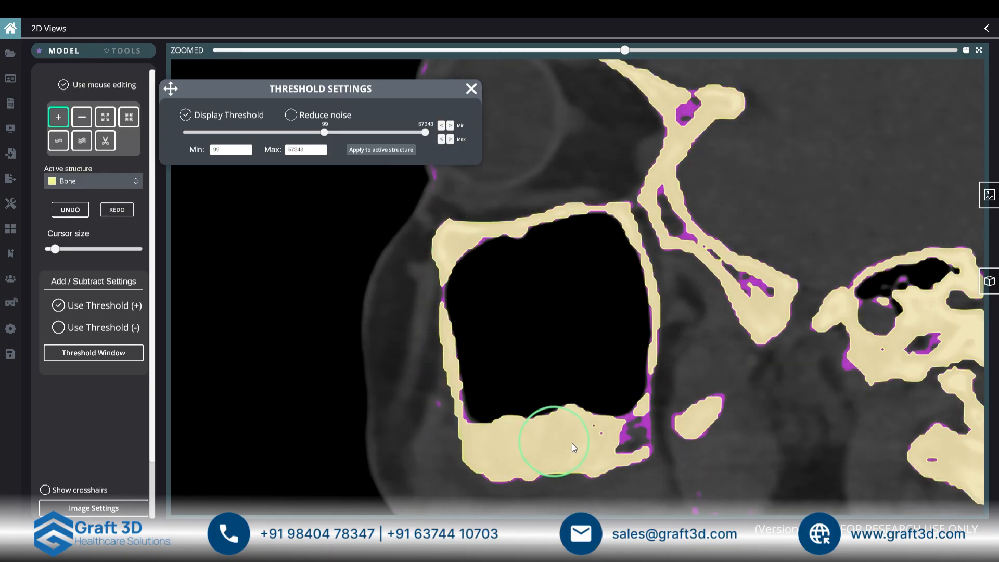
mouse_move(572, 444)
left_mouse_down()
mouse_move(646, 388)
mouse_move(629, 252)
mouse_move(509, 230)
mouse_move(473, 409)
left_mouse_up()
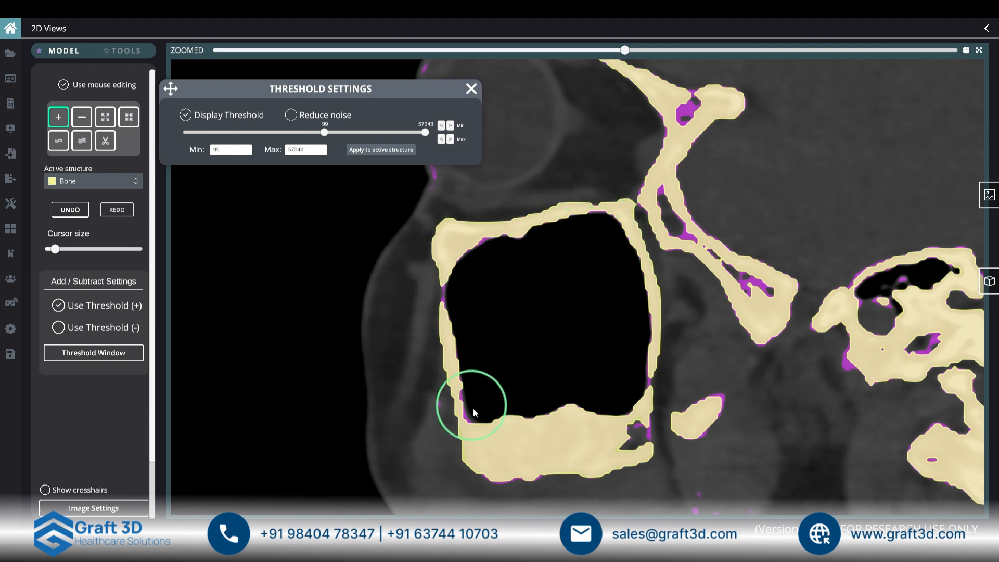
scroll(494, 422, "down", 3)
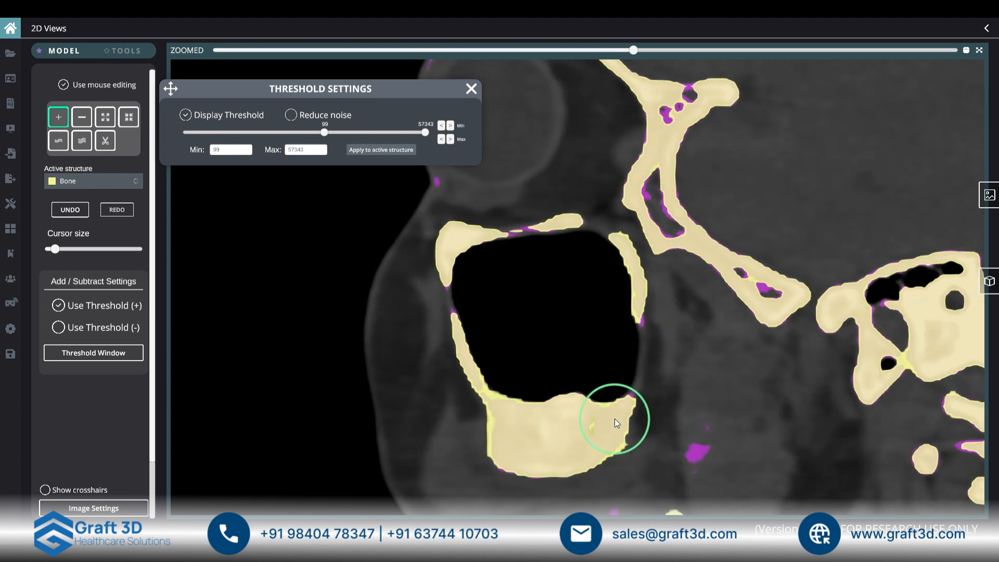
scroll(615, 421, "up", 3)
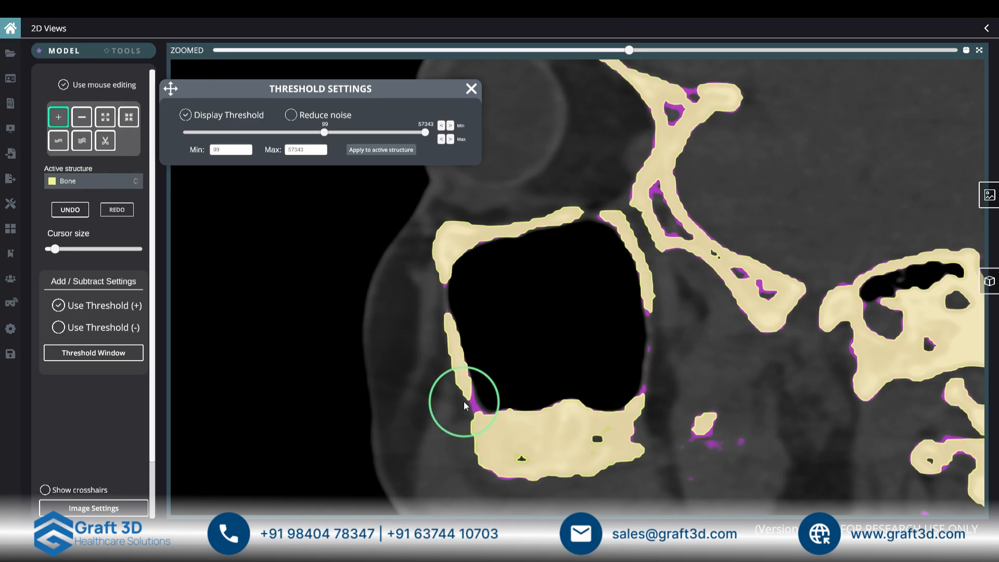
Lower the minimum threshold to -9 and use Grow to close the gaps in the sinus's rear and front walls.
left_click_drag(325, 133, 309, 138)
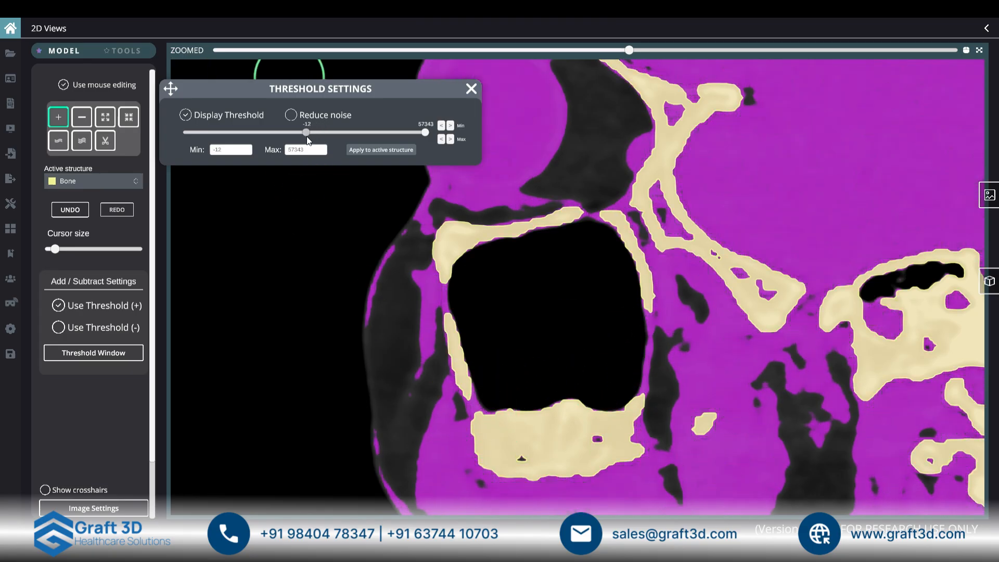
left_click(105, 117)
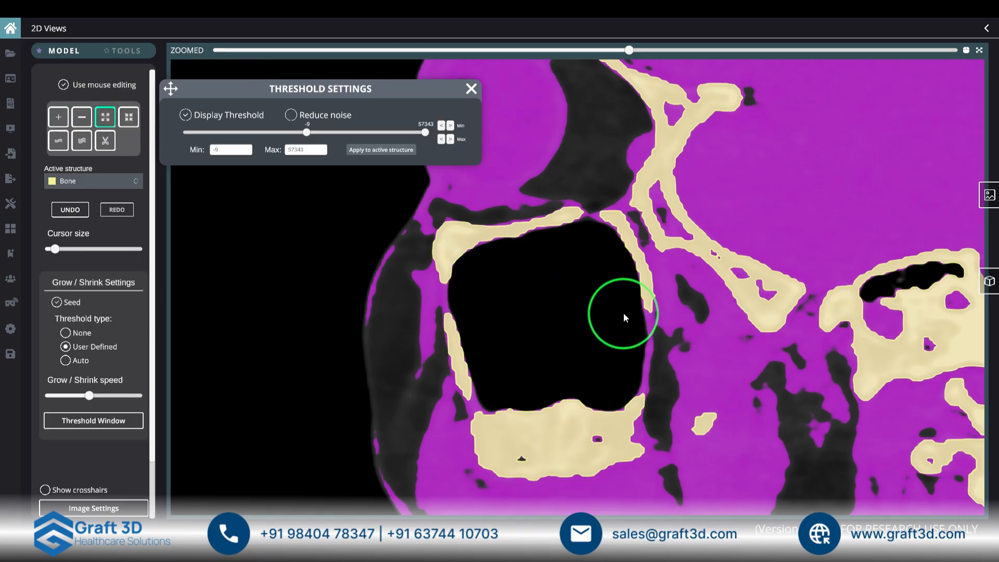
mouse_move(626, 313)
left_mouse_down()
mouse_move(642, 333)
mouse_move(642, 391)
left_mouse_up()
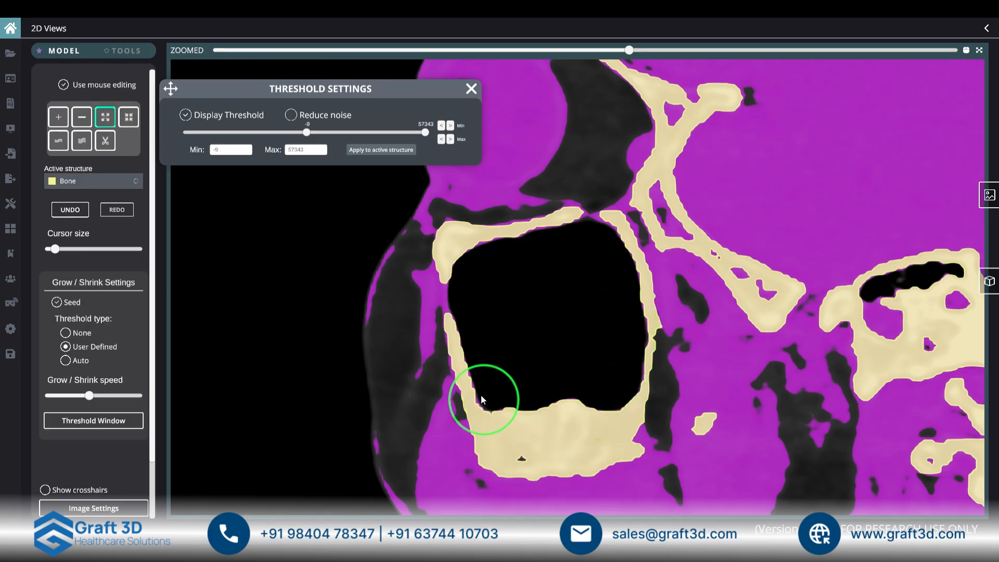
left_click_drag(482, 397, 456, 302)
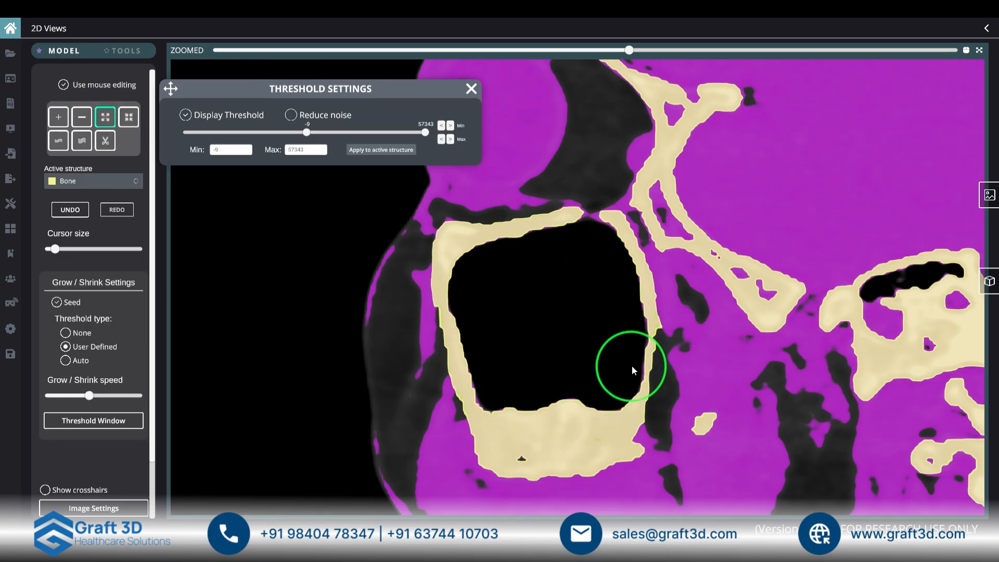
right_click_drag(559, 378, 538, 288)
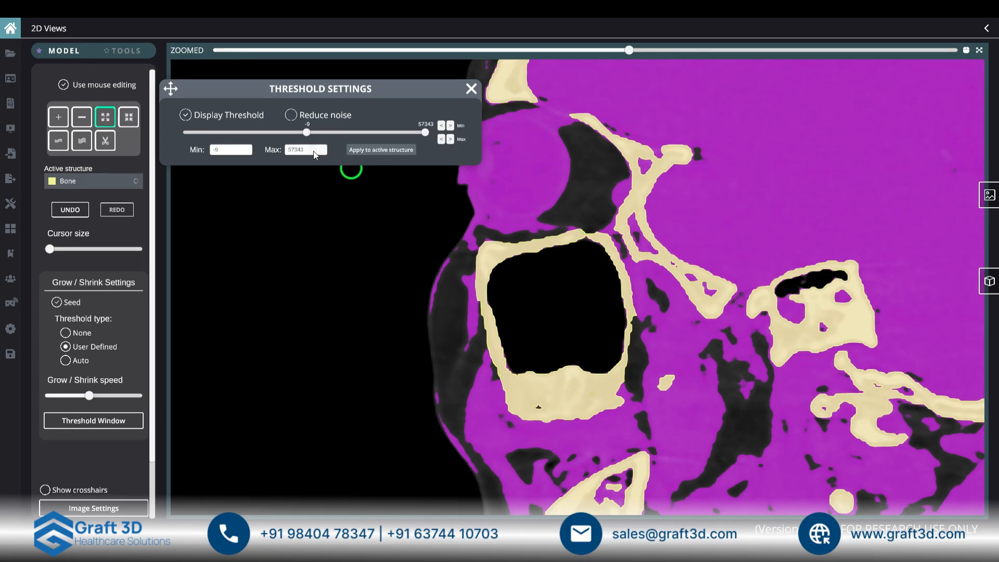
Set the minimum threshold to 127 and go through the sagittal slices to the ethmoid air cells behind the nose.
left_click_drag(307, 133, 335, 136)
scroll(582, 342, "down", 10)
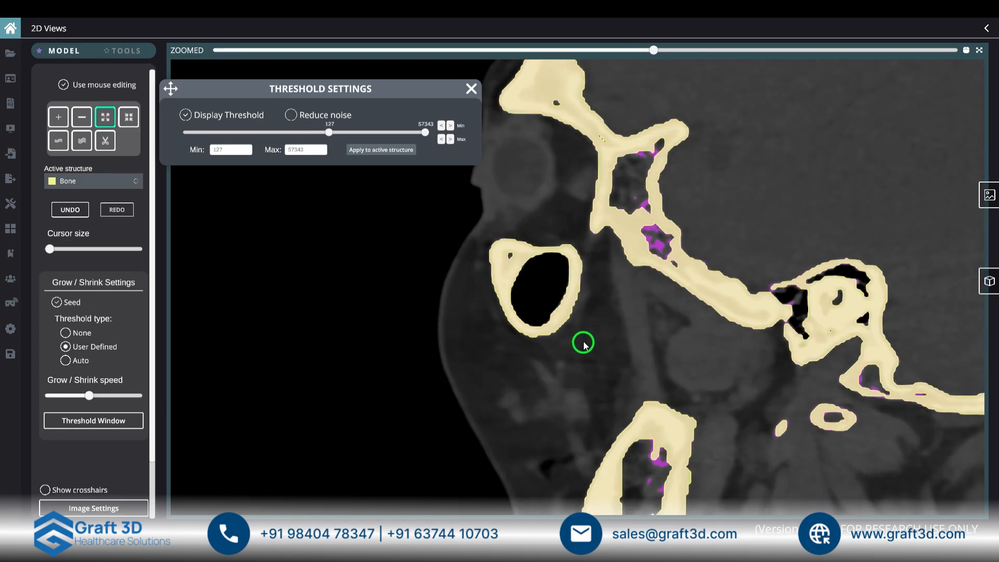
scroll(584, 344, "up", 10)
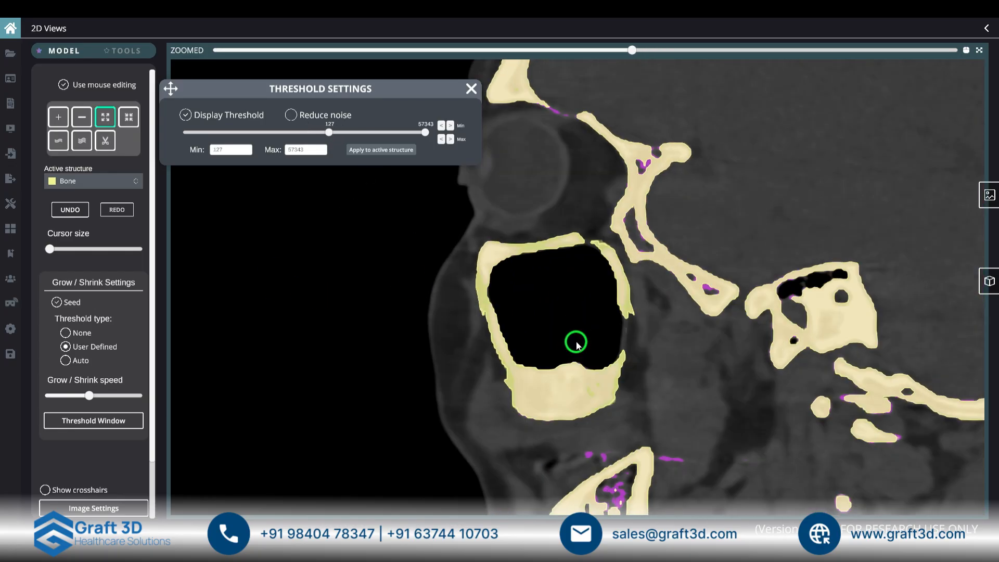
scroll(572, 400, "up", 6)
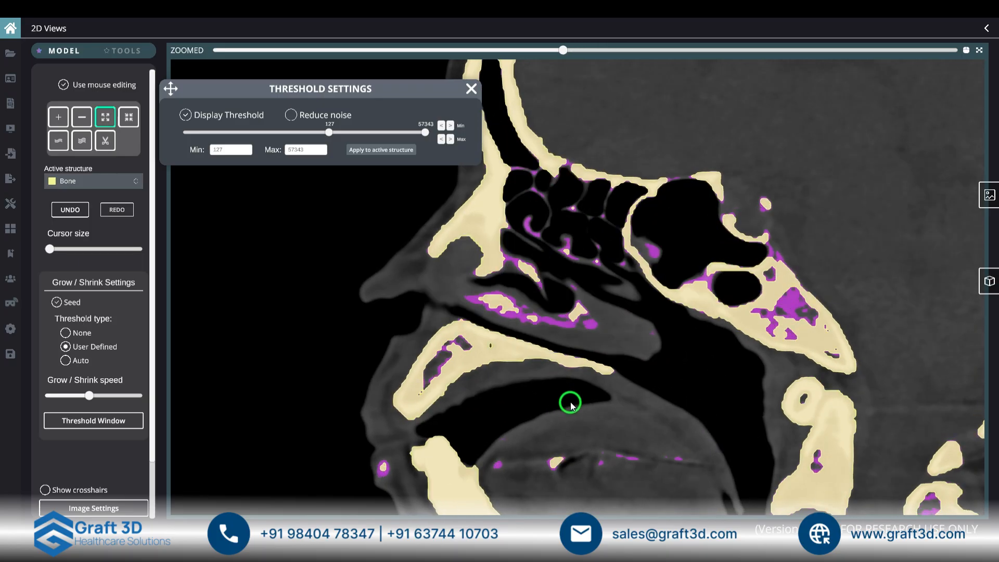
middle_click_drag(582, 321, 541, 367)
scroll(538, 372, "up", 1)
scroll(536, 376, "down", 2)
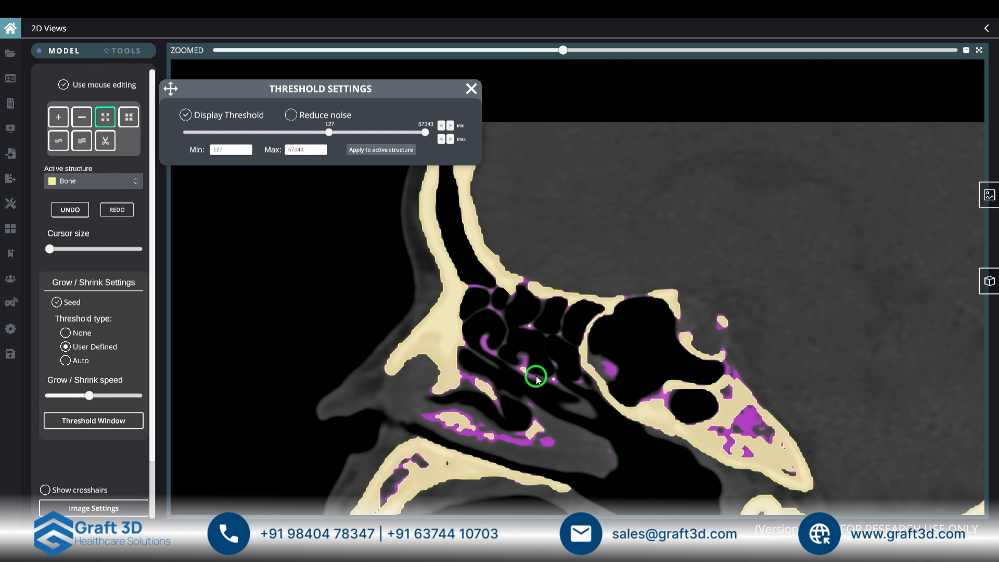
right_click_drag(536, 377, 553, 416)
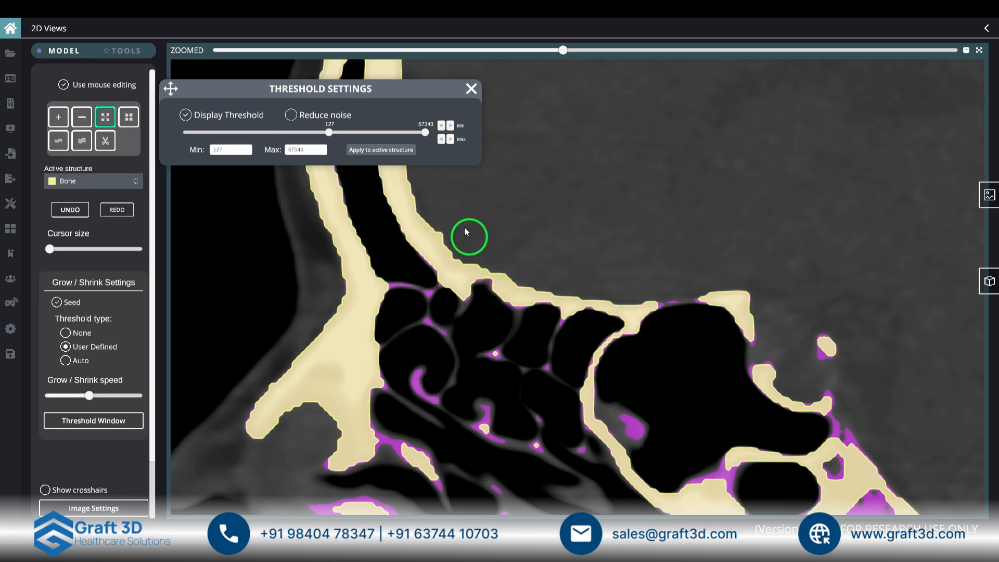
Reopen the threshold settings and lower the minimum threshold to -350 to cover the thin ethmoid walls.
left_click(472, 90)
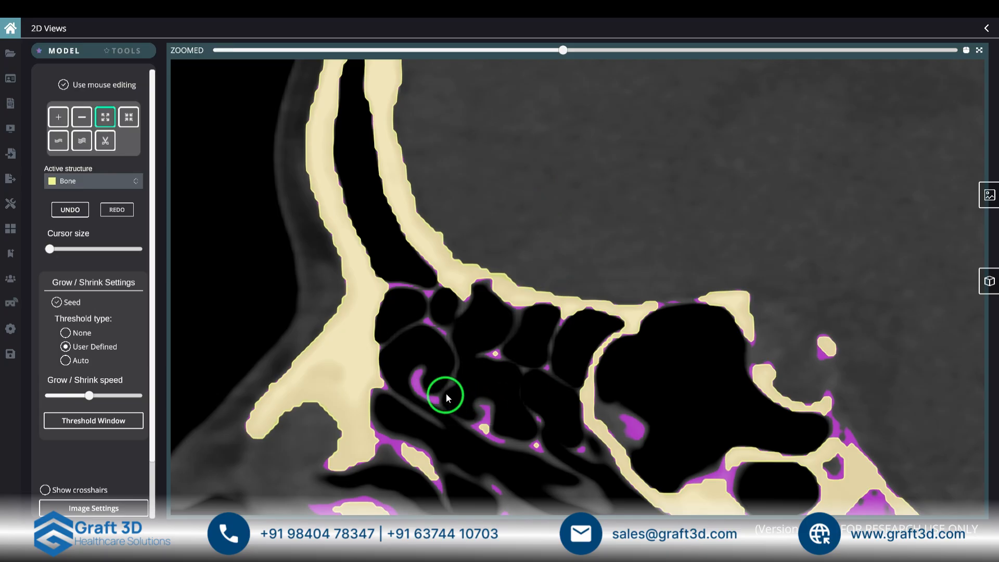
left_click(83, 420)
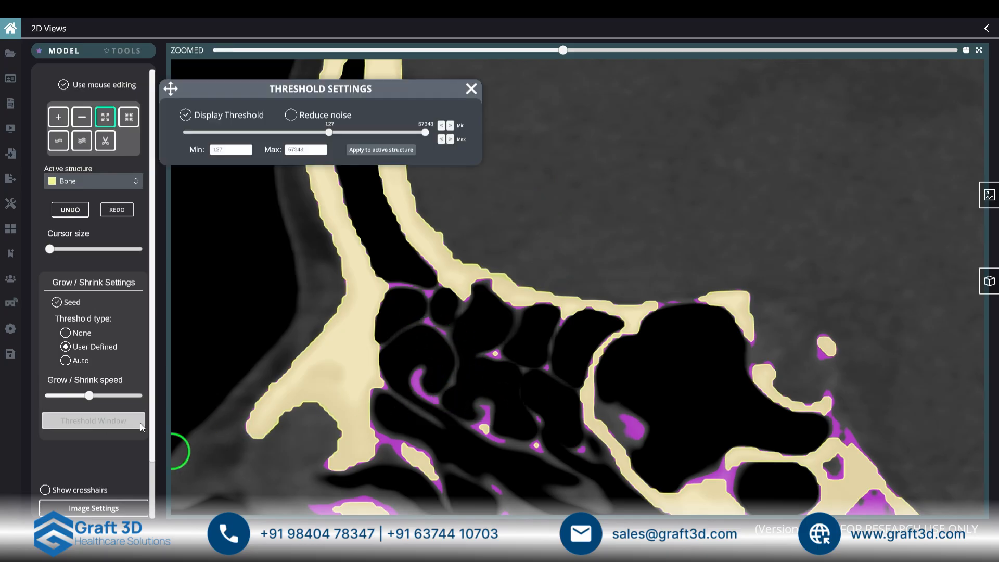
left_click_drag(330, 133, 271, 151)
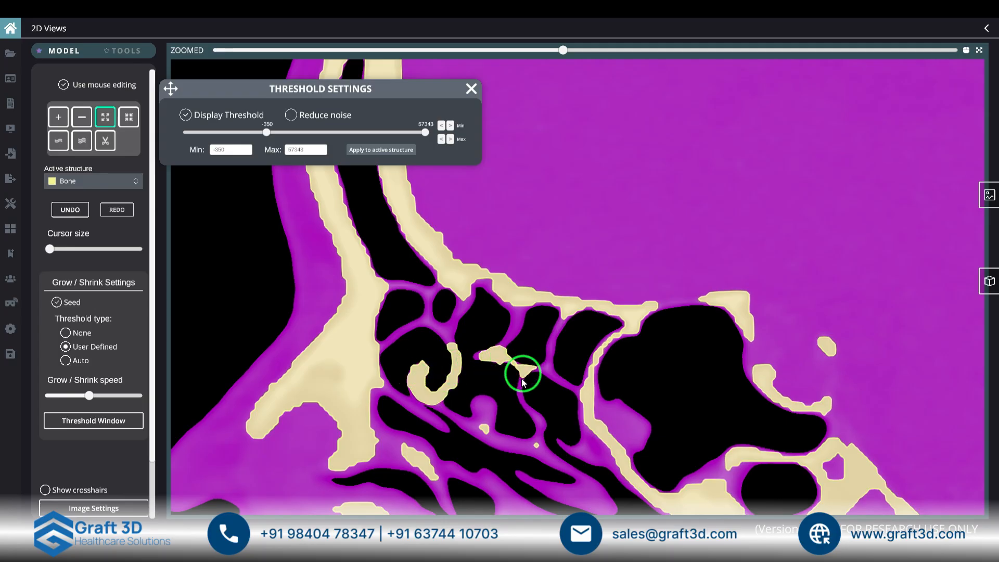
Try to grow the bone along the thin ethmoid cell walls and undo the Grow strokes.
scroll(528, 410, "up", 2)
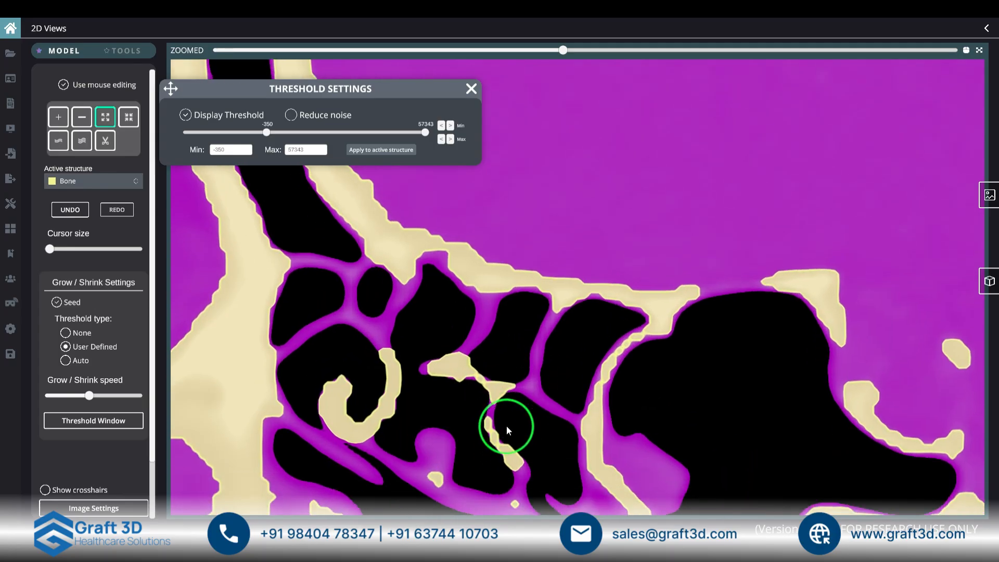
left_click_drag(478, 331, 480, 315)
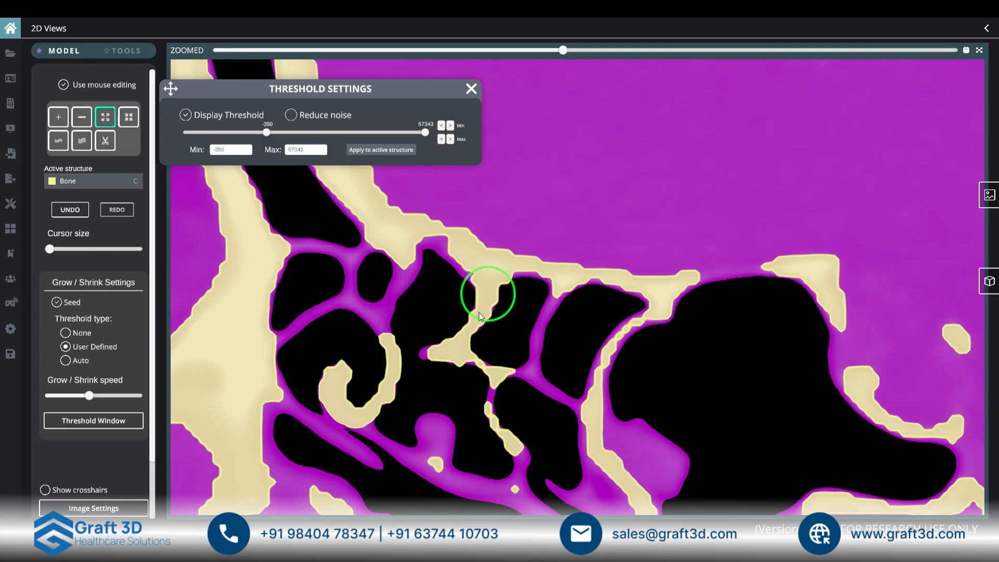
mouse_move(469, 362)
left_mouse_down()
mouse_move(509, 385)
mouse_move(555, 292)
left_mouse_up()
left_click_drag(494, 392, 511, 459)
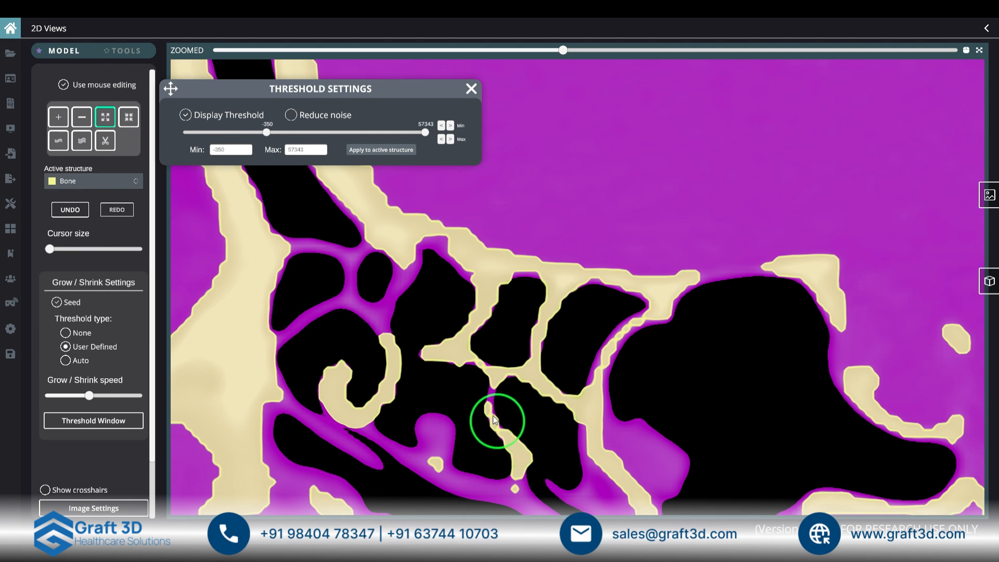
left_click(68, 209)
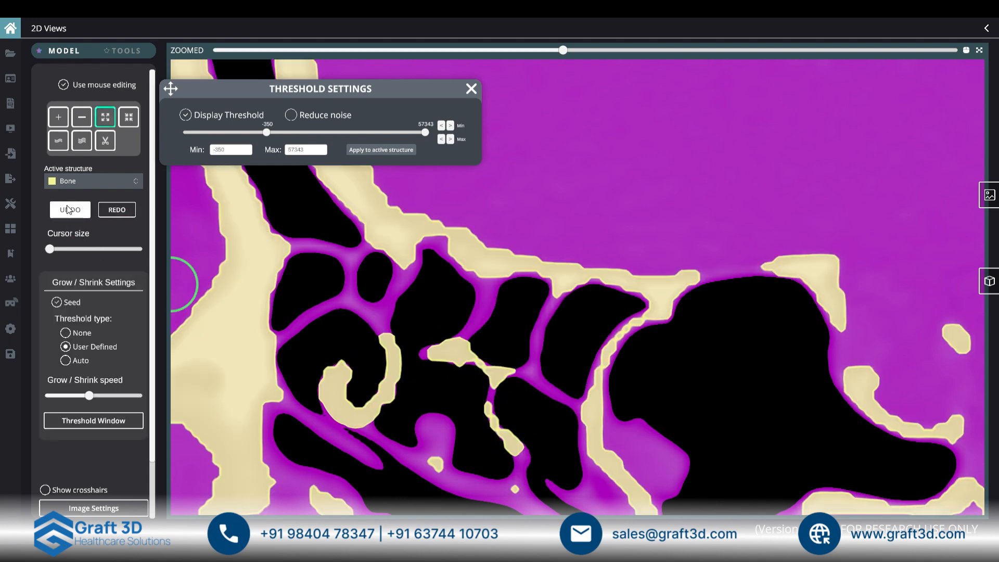
left_click(67, 209)
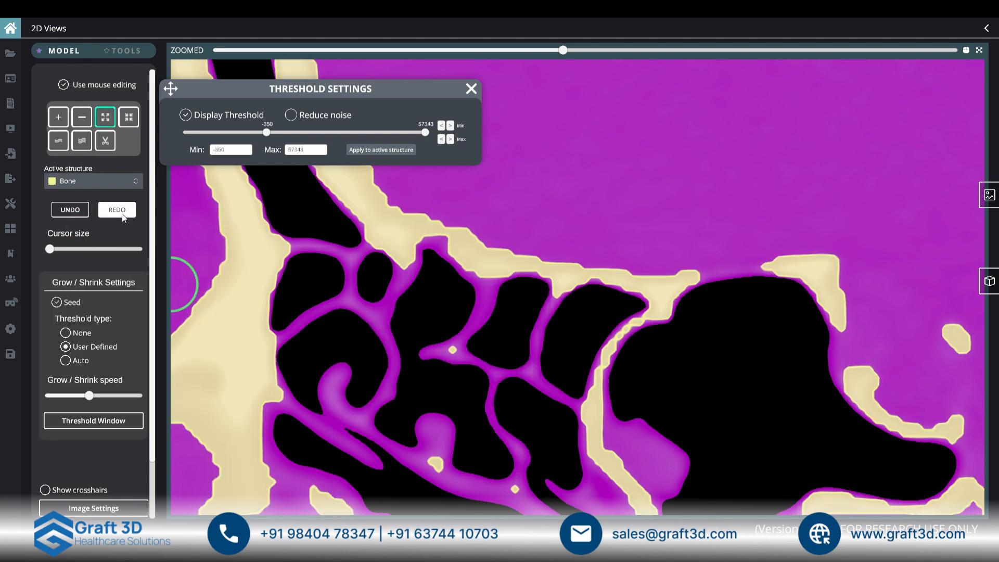
Check the level of detail options for a new structure and set the structure configuration to Advanced.
left_click(993, 290)
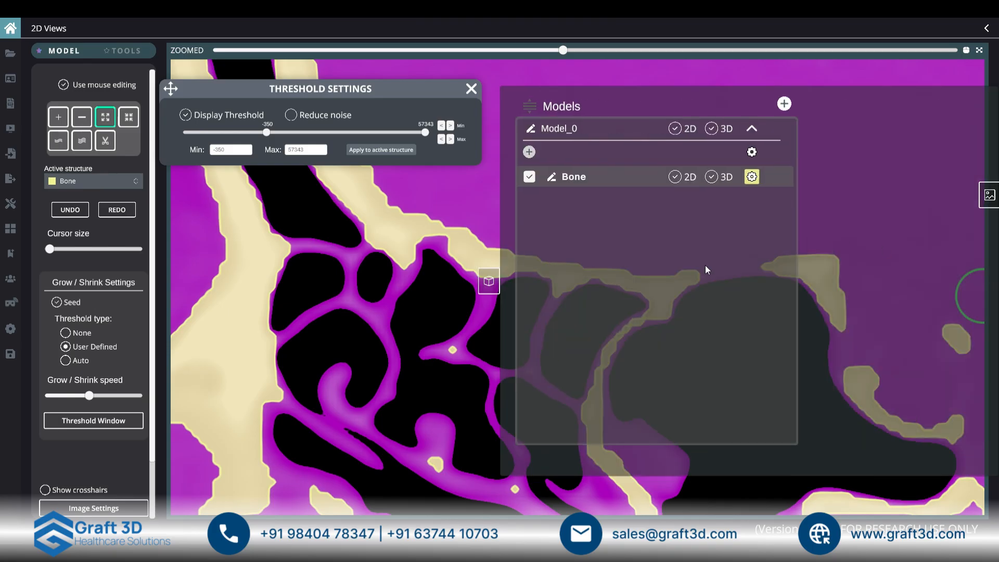
left_click(529, 152)
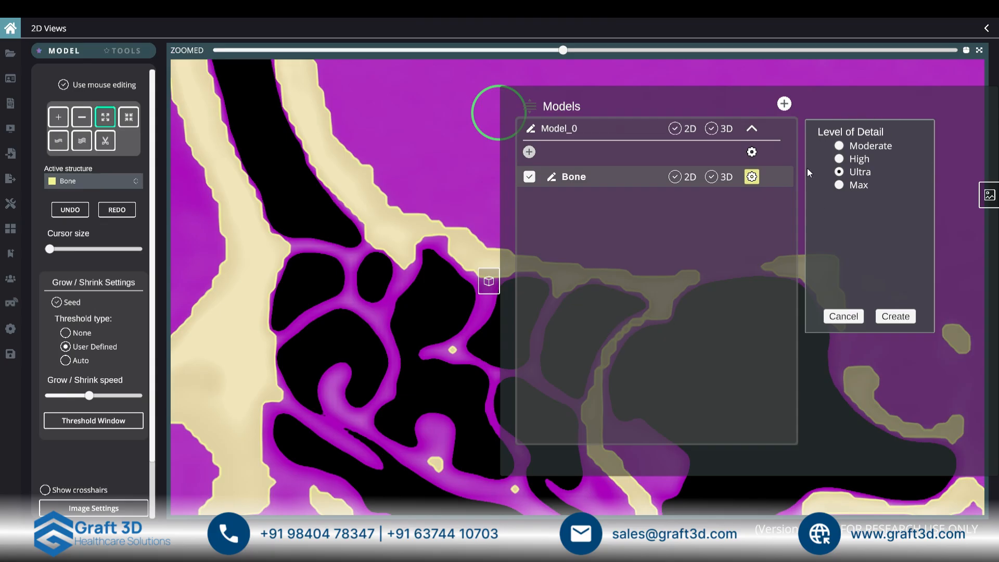
left_click(11, 330)
scroll(206, 287, "down", 2)
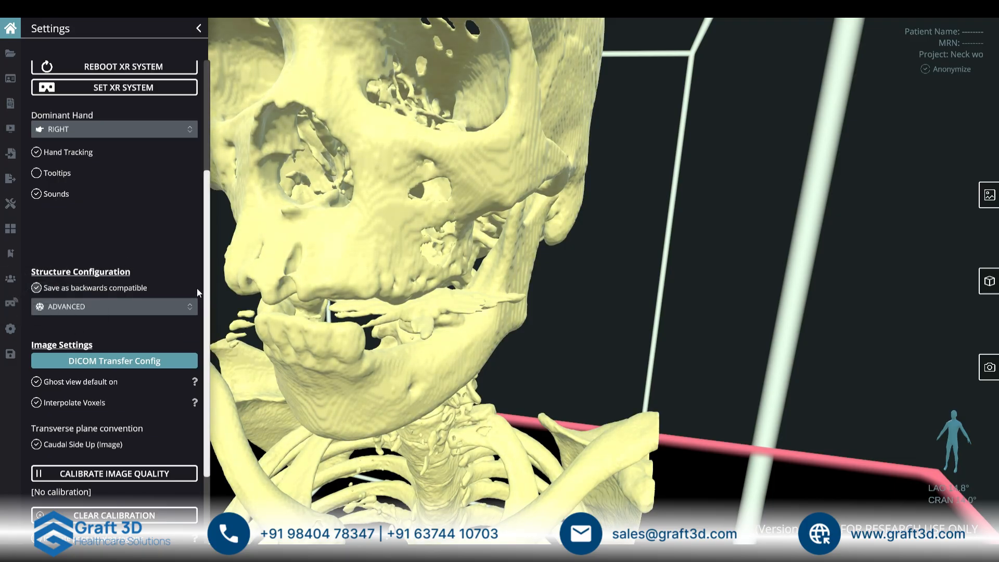
left_click(192, 305)
left_click(91, 339)
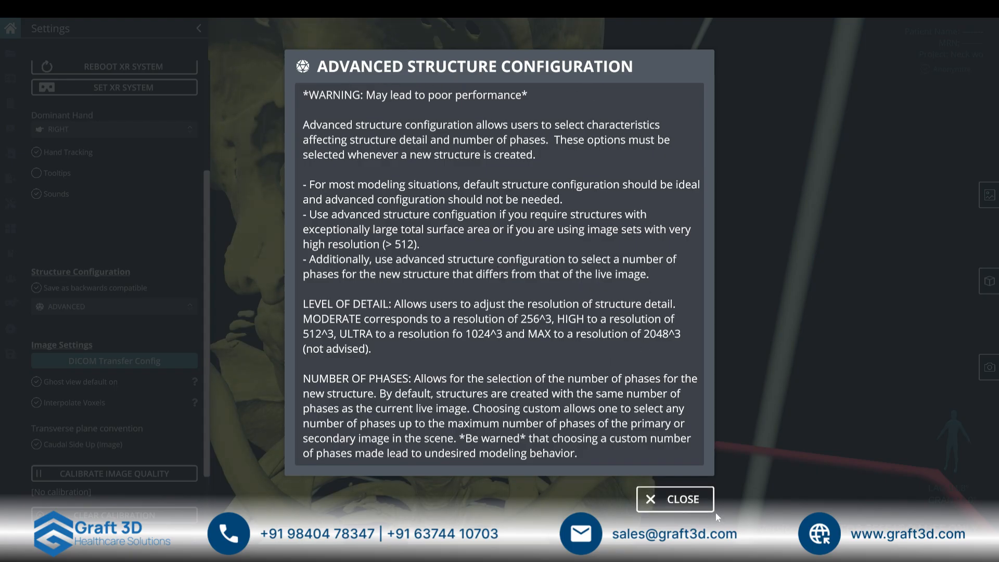
left_click(686, 501)
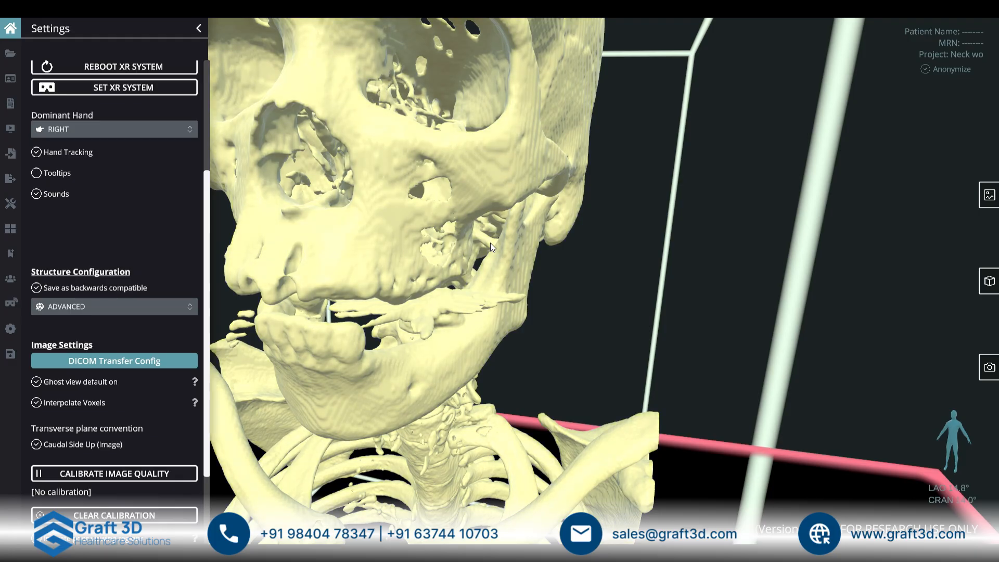
left_click(199, 29)
Examine the 3D skull's nasal cavity and eye sockets from the front, and return to the ethmoid area in the 2D views.
left_click_drag(313, 102, 634, 280)
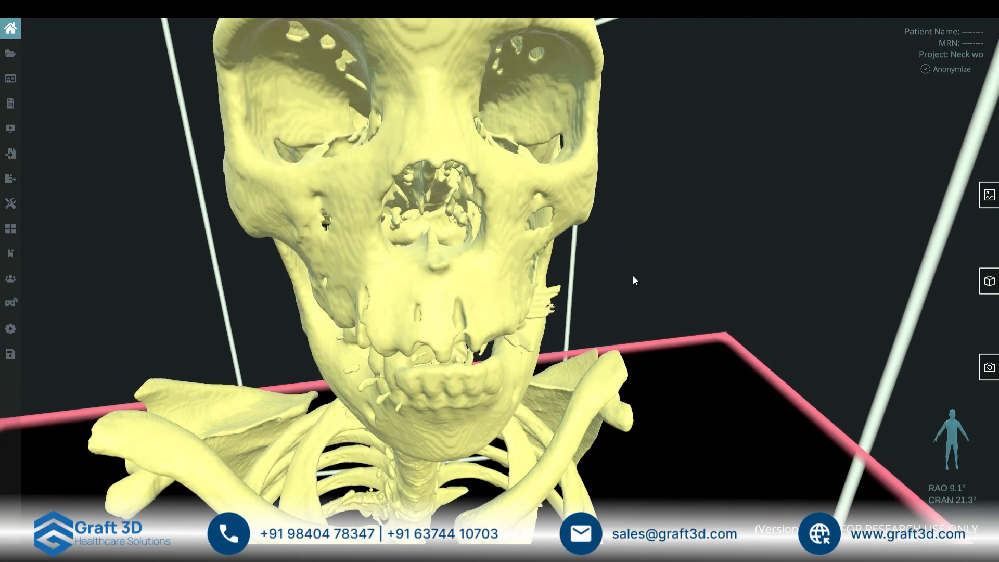
left_click_drag(572, 404, 448, 285)
left_click(10, 228)
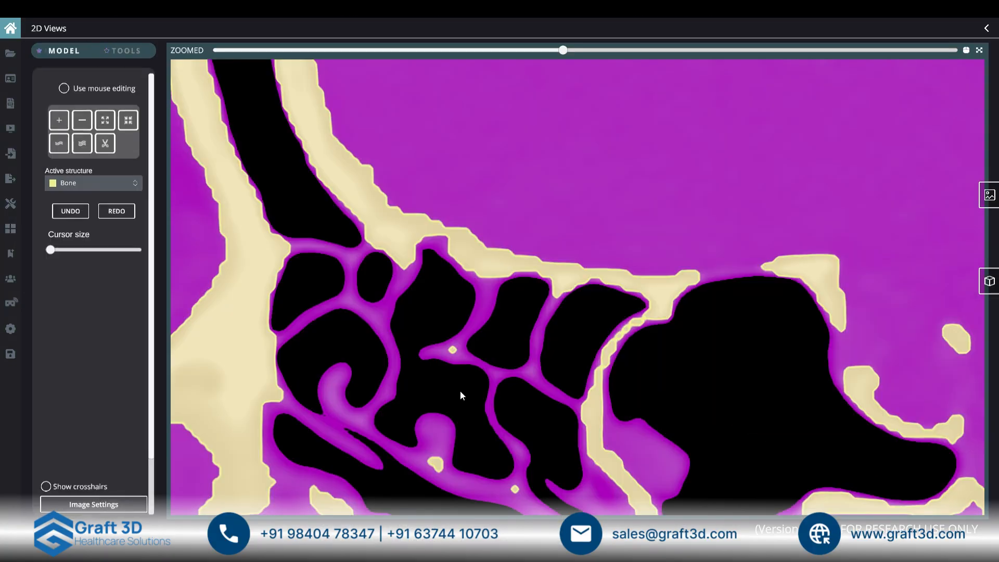
scroll(378, 301, "down", 3)
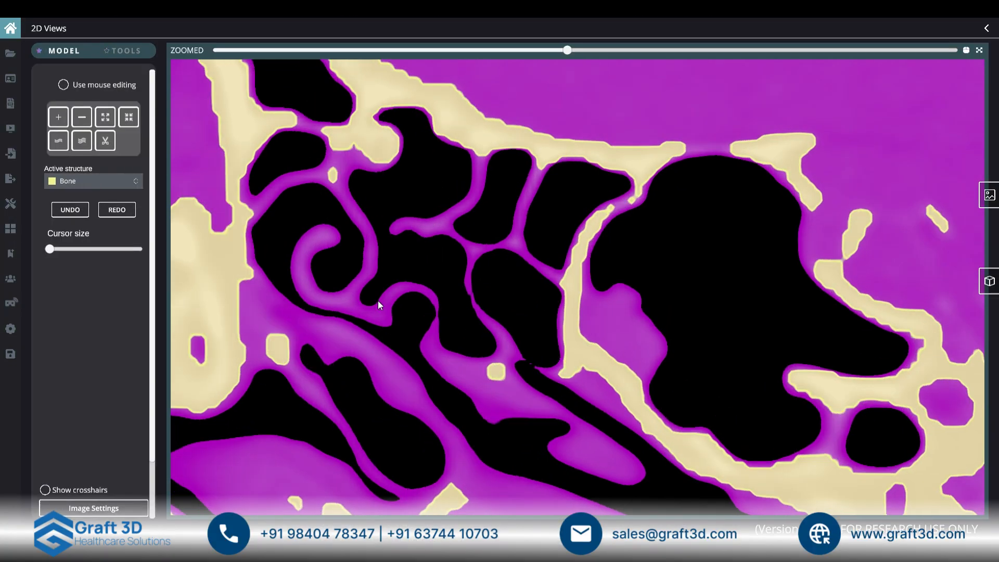
Create a new structure in Model_0 with the High level of detail.
left_click(989, 281)
mouse_move(644, 189)
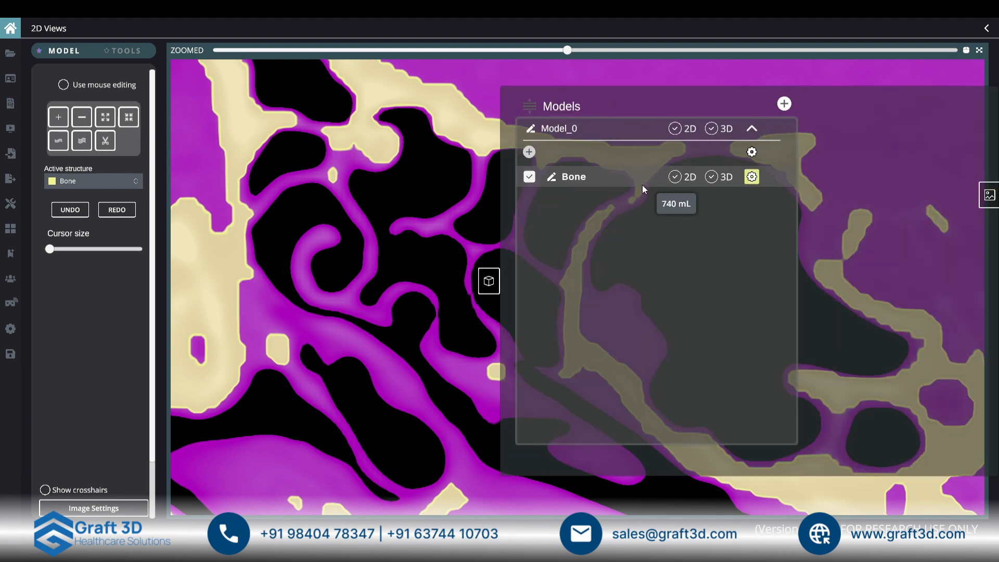
left_click(528, 153)
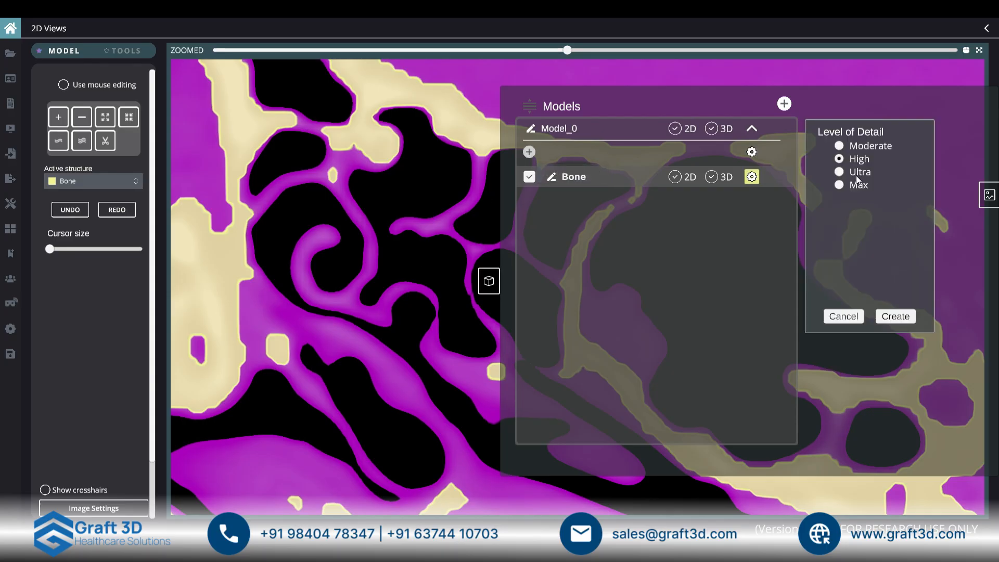
left_click(895, 317)
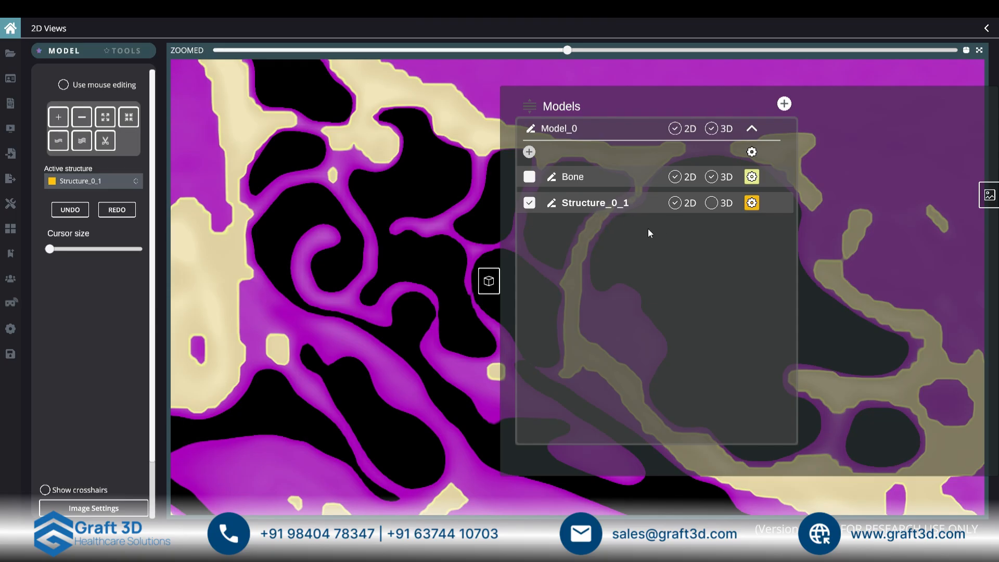
Change the display colour of Structure_0_1 to blue.
left_click(752, 203)
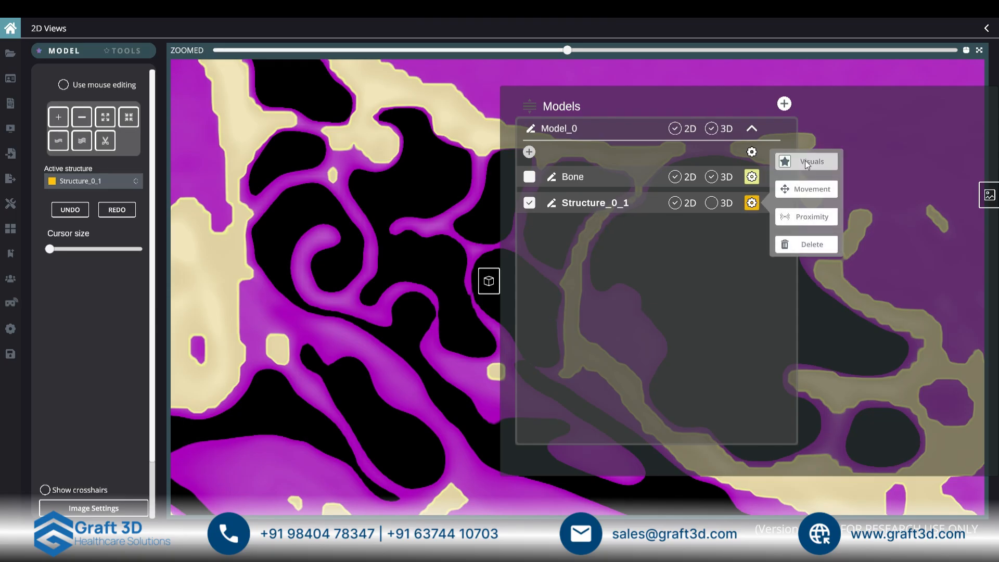
left_click(811, 243)
left_click(844, 274)
left_click(879, 469)
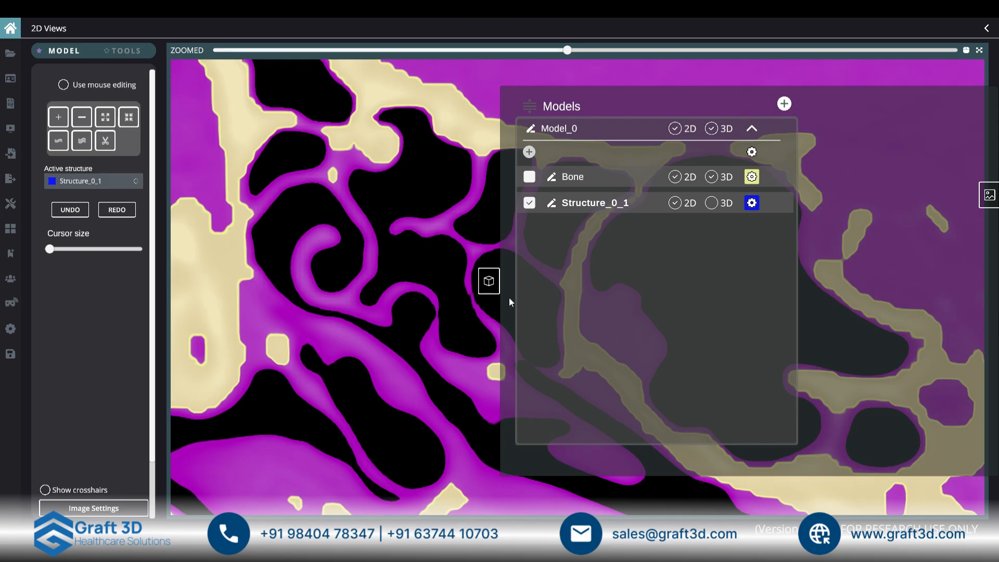
left_click(488, 281)
Enable mouse editing and grow Structure_0_1 along the thin ethmoid cell walls, continuing onto a neighbouring slice.
left_click(109, 86)
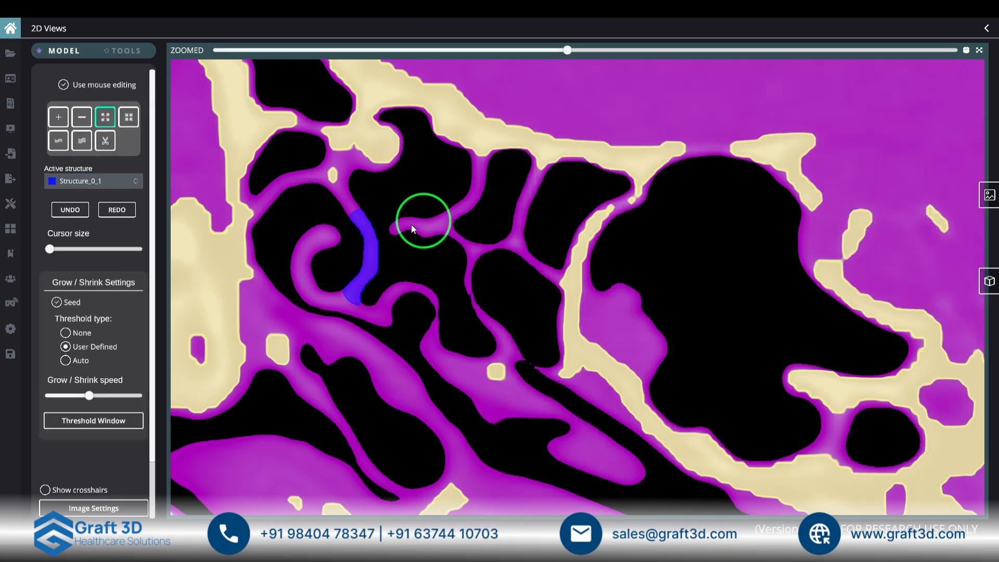
mouse_move(412, 224)
left_mouse_down()
mouse_move(450, 219)
mouse_move(474, 195)
mouse_move(487, 250)
left_mouse_up()
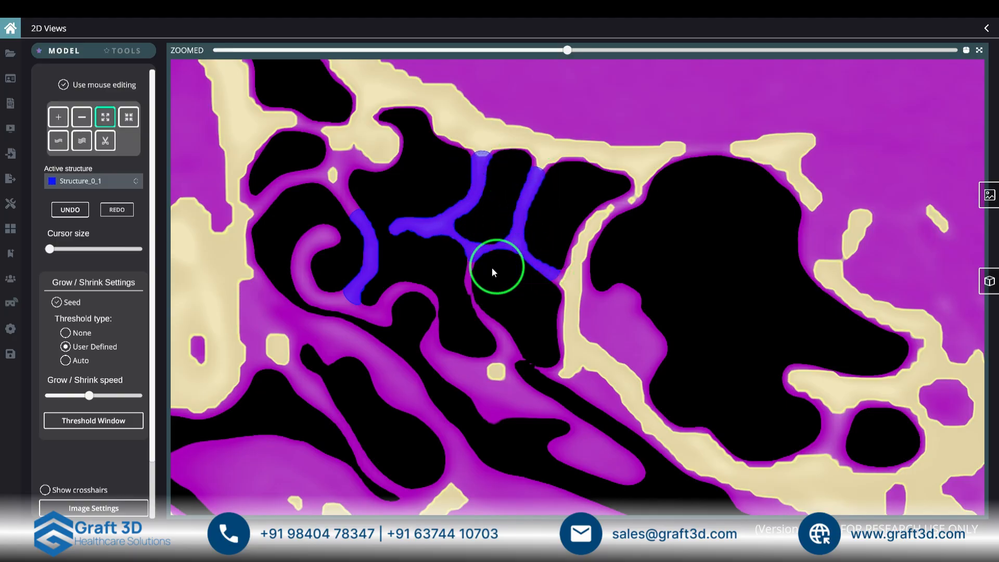
mouse_move(473, 290)
left_mouse_down()
mouse_move(479, 315)
mouse_move(515, 354)
left_mouse_up()
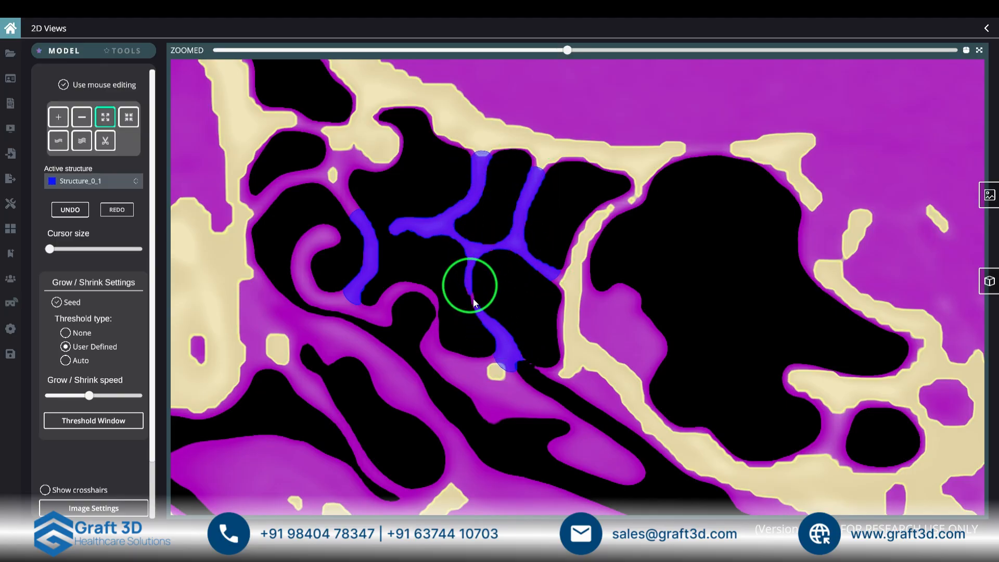
scroll(446, 323, "down", 4)
left_click_drag(460, 331, 450, 233)
scroll(467, 325, "up", 3)
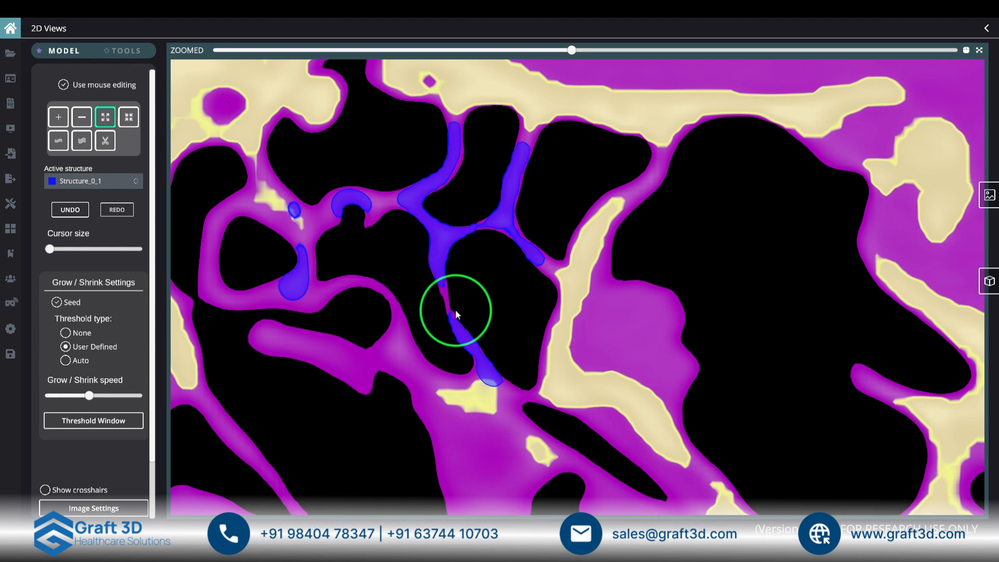
Set Grow to threshold type None with Seed off and bridge the gaps in the thin ethmoid wall on two slices.
left_click(71, 335)
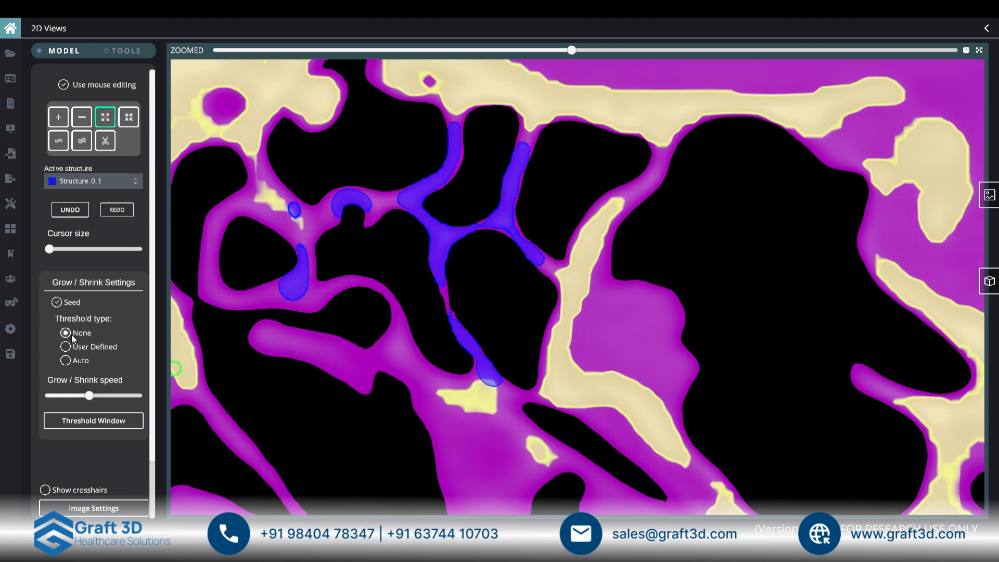
left_click(441, 287)
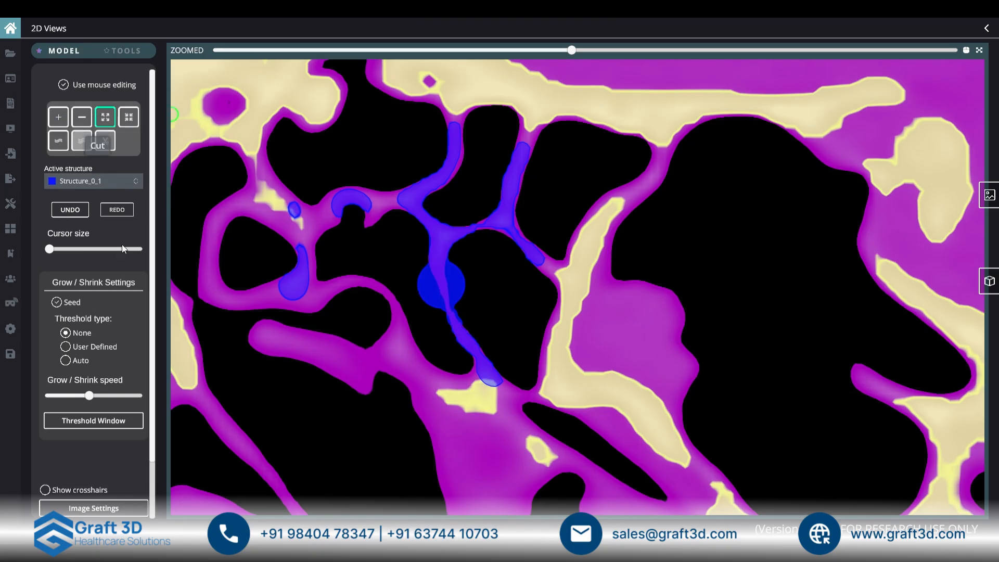
left_click(70, 209)
left_click(66, 303)
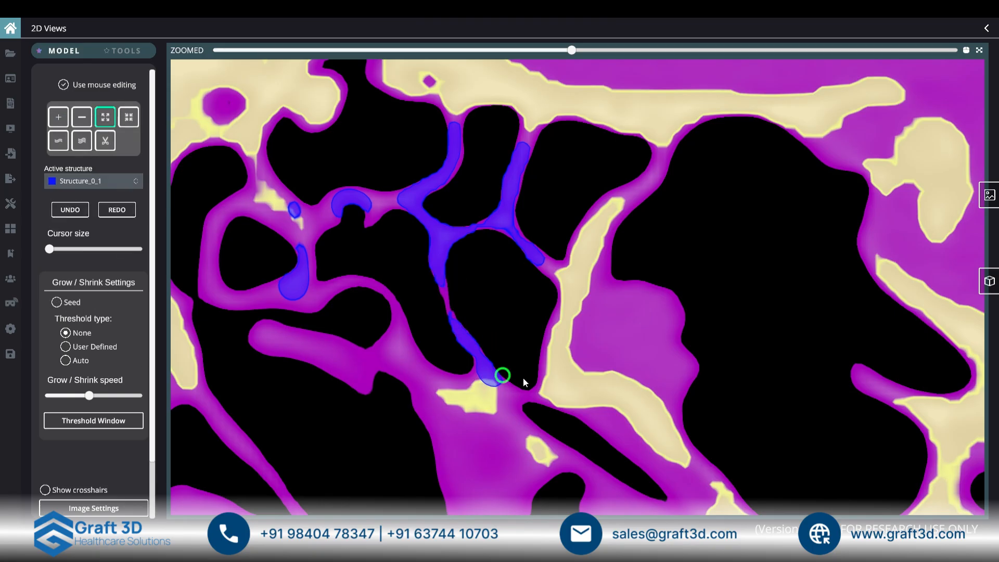
left_click_drag(446, 293, 477, 338)
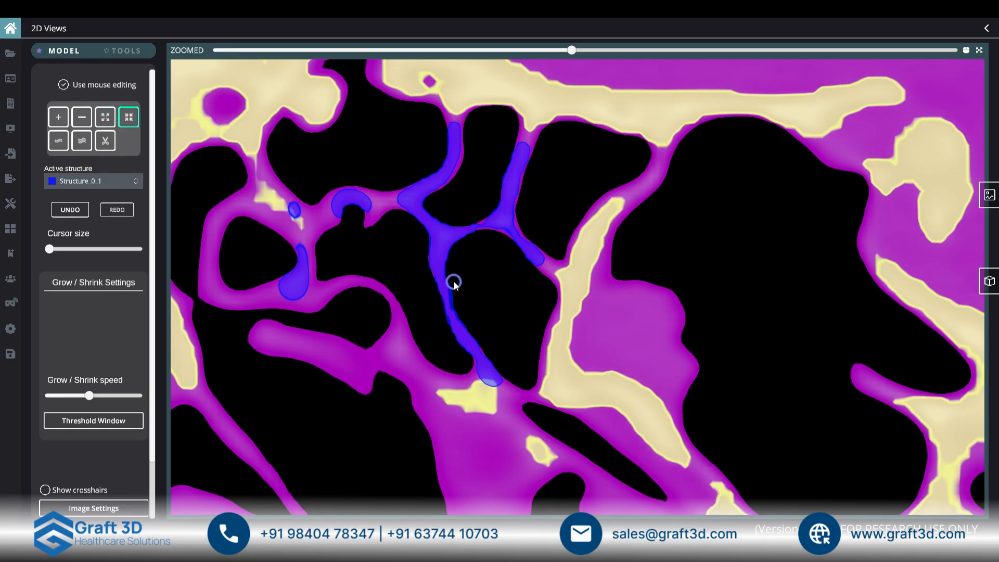
scroll(457, 289, "down", 1)
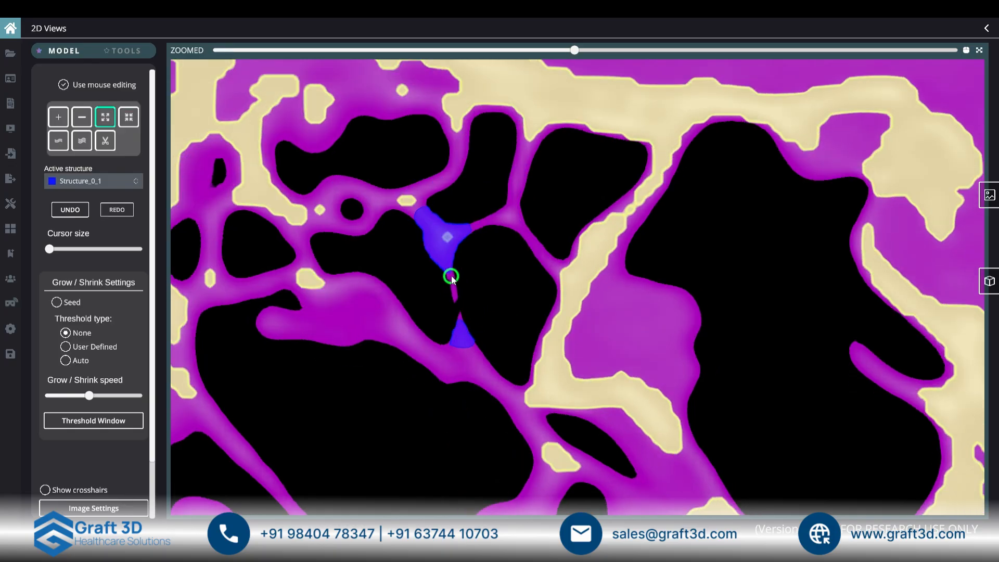
left_click_drag(451, 274, 463, 332)
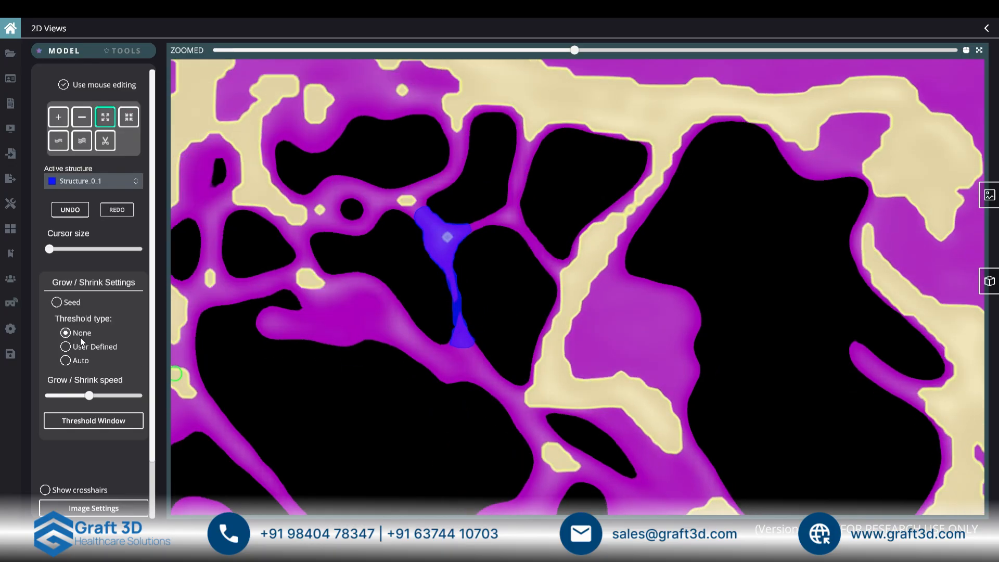
Turn Seed back on with the User Defined threshold and grow Structure_0_1 along further ethmoid walls on the neighbouring slices.
left_click(62, 301)
scroll(448, 290, "down", 2)
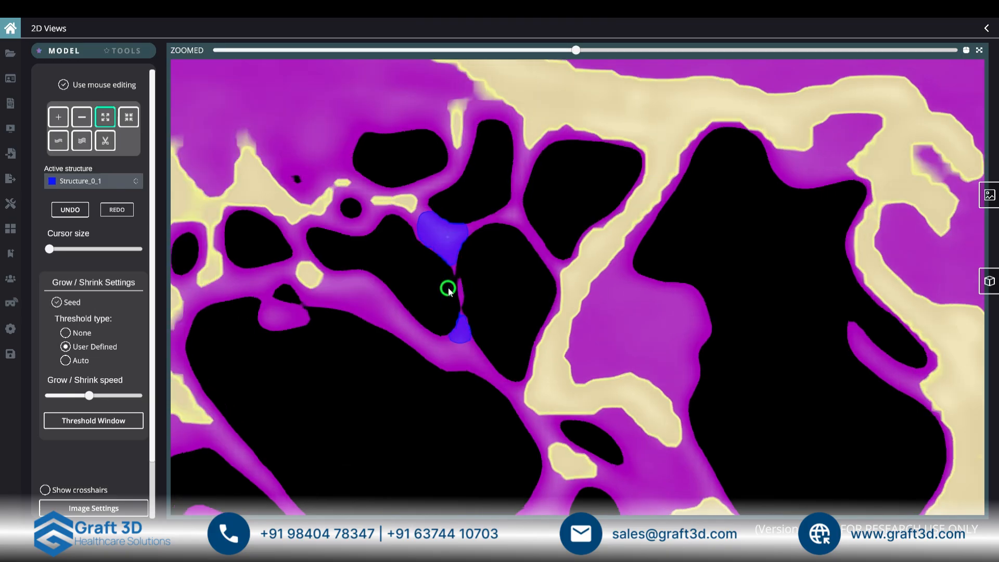
scroll(450, 289, "up", 5)
mouse_move(440, 306)
left_mouse_down()
mouse_move(321, 227)
mouse_move(315, 305)
mouse_move(388, 315)
mouse_move(397, 350)
mouse_move(384, 281)
mouse_move(474, 336)
left_mouse_up()
scroll(501, 314, "up", 1, "ctrl")
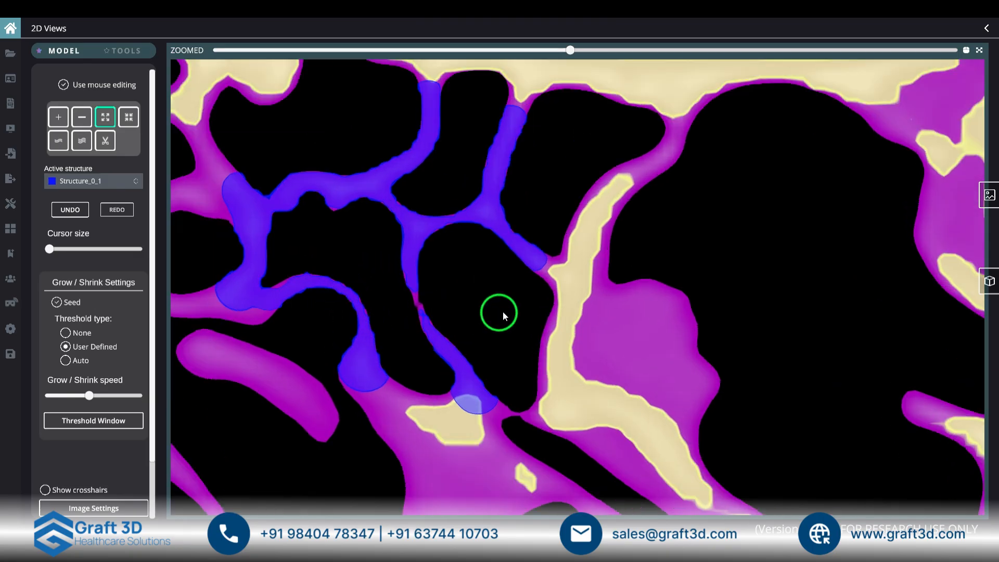
scroll(508, 309, "down", 4, "ctrl")
middle_click_drag(514, 303, 532, 321)
mouse_move(444, 337)
left_mouse_down()
mouse_move(398, 351)
mouse_move(403, 279)
mouse_move(345, 281)
mouse_move(366, 341)
mouse_move(397, 344)
left_mouse_up()
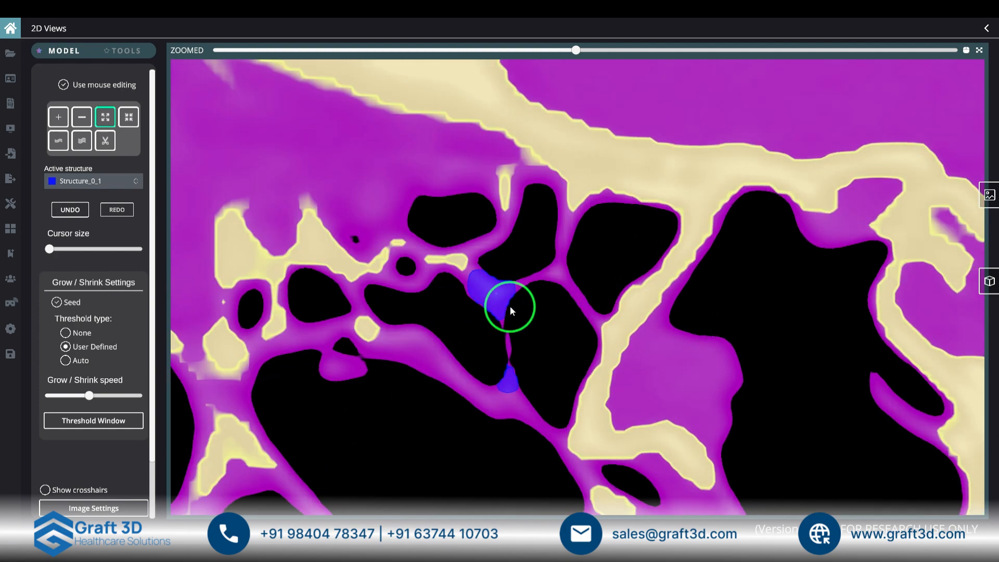
scroll(510, 310, "down", 3)
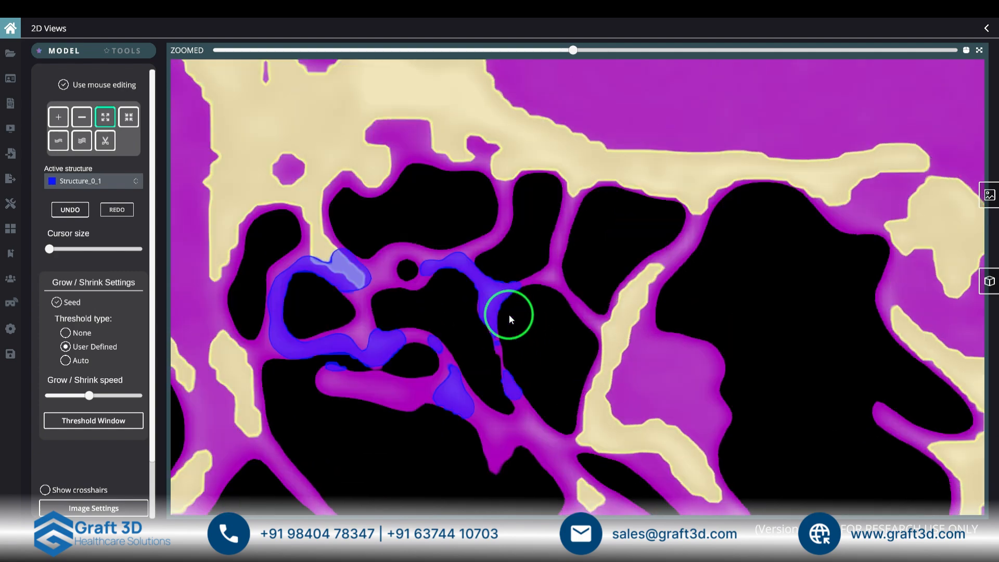
scroll(501, 316, "down", 3)
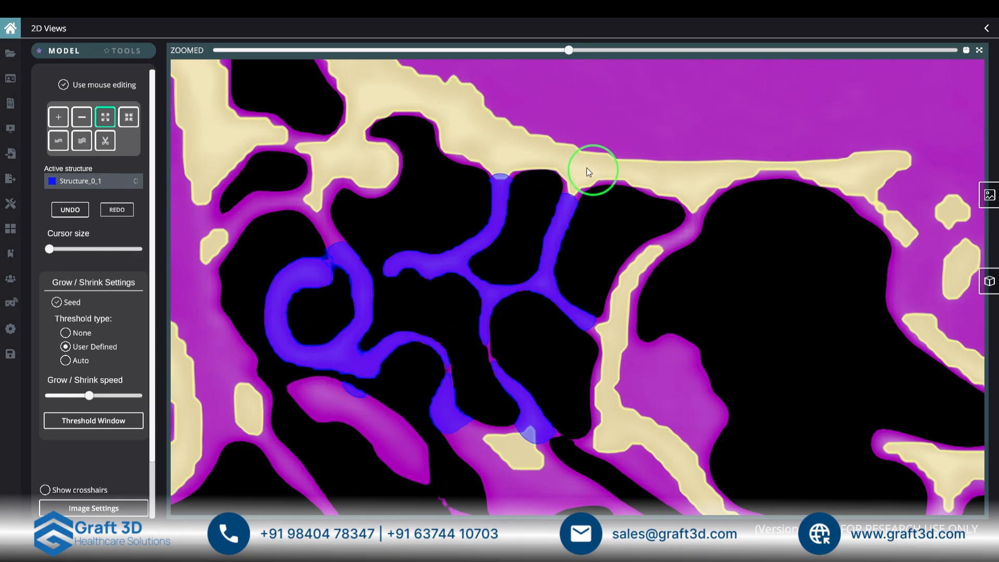
Run a Union of Bone and Structure_0_1 with Bone as the output structure.
scroll(154, 340, "down", 2)
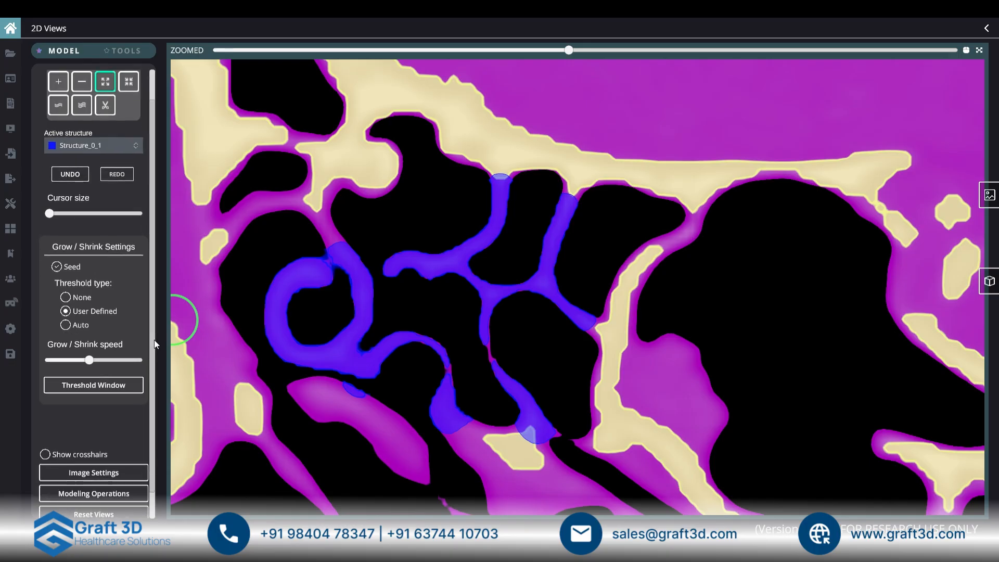
left_click(93, 462)
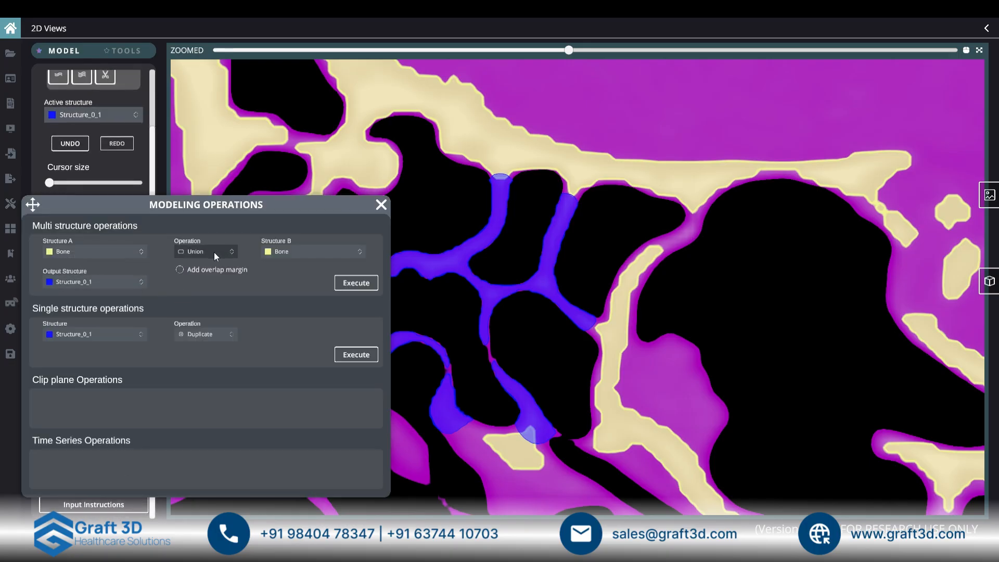
left_click(281, 253)
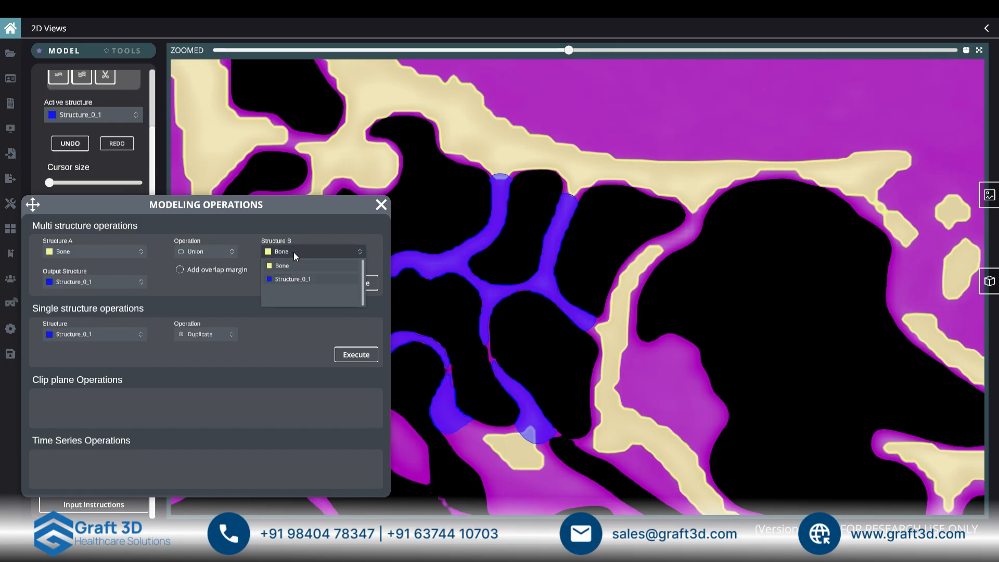
left_click(300, 280)
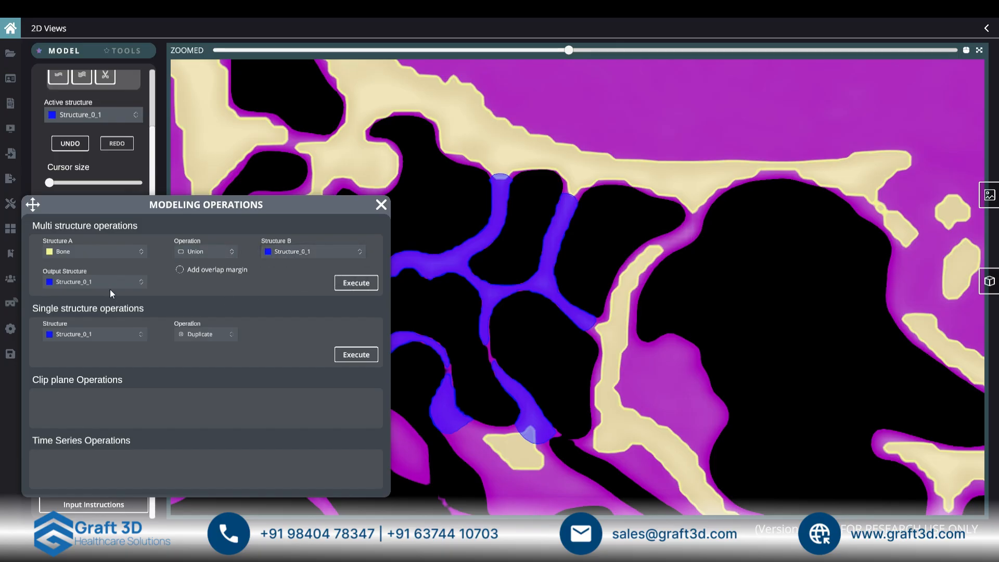
left_click(122, 287)
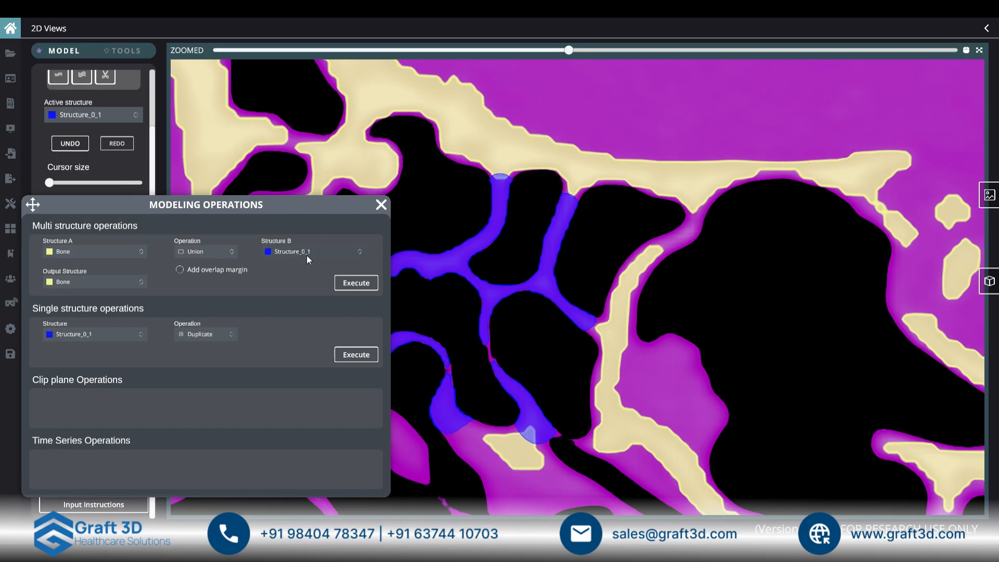
left_click(357, 284)
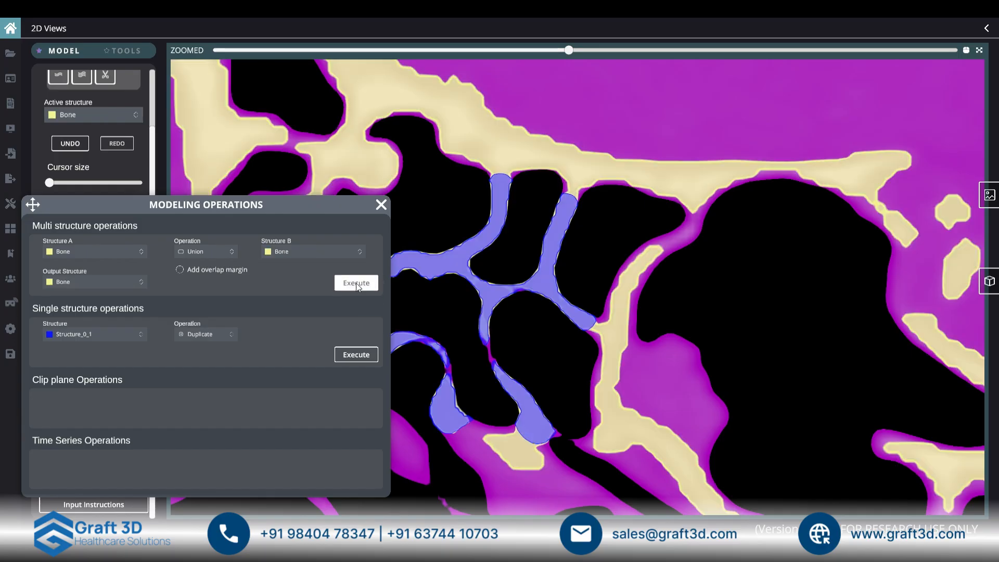
Hide Structure_0_1 in the 2D views and check the merged bone around the ethmoid cells across the slices.
left_click(992, 284)
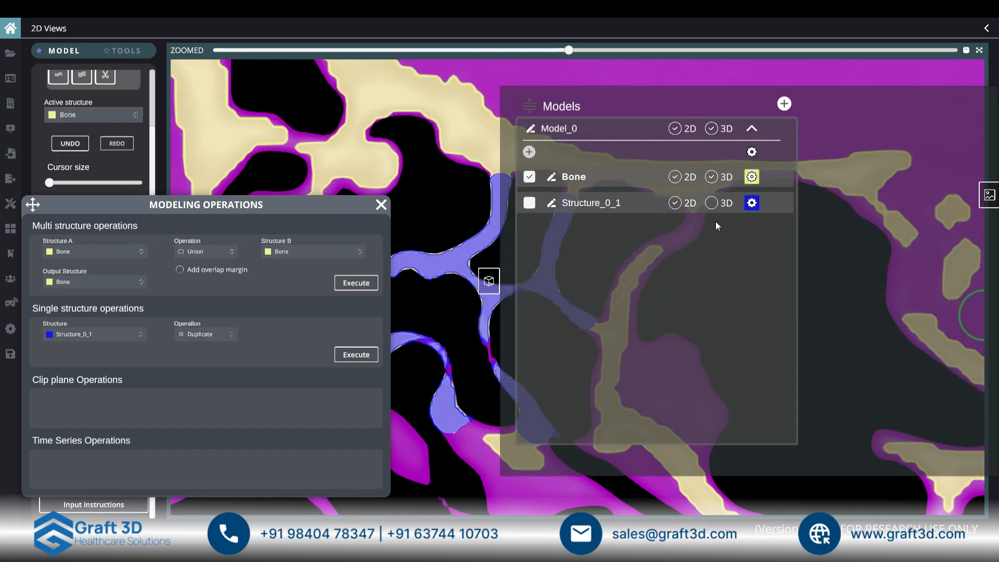
left_click(679, 204)
left_click(489, 281)
scroll(520, 335, "down", 3)
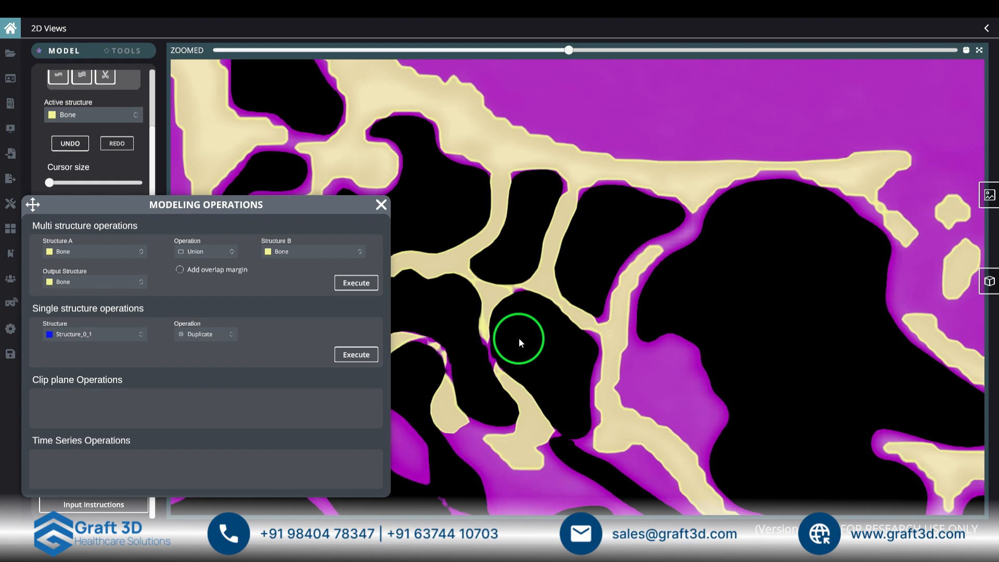
scroll(523, 347, "down", 4)
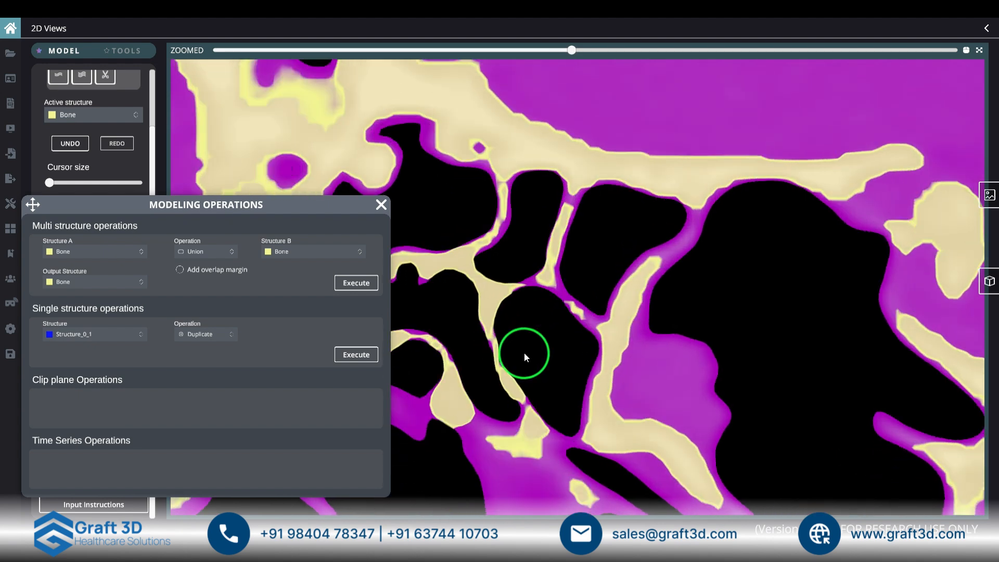
scroll(524, 352, "up", 3)
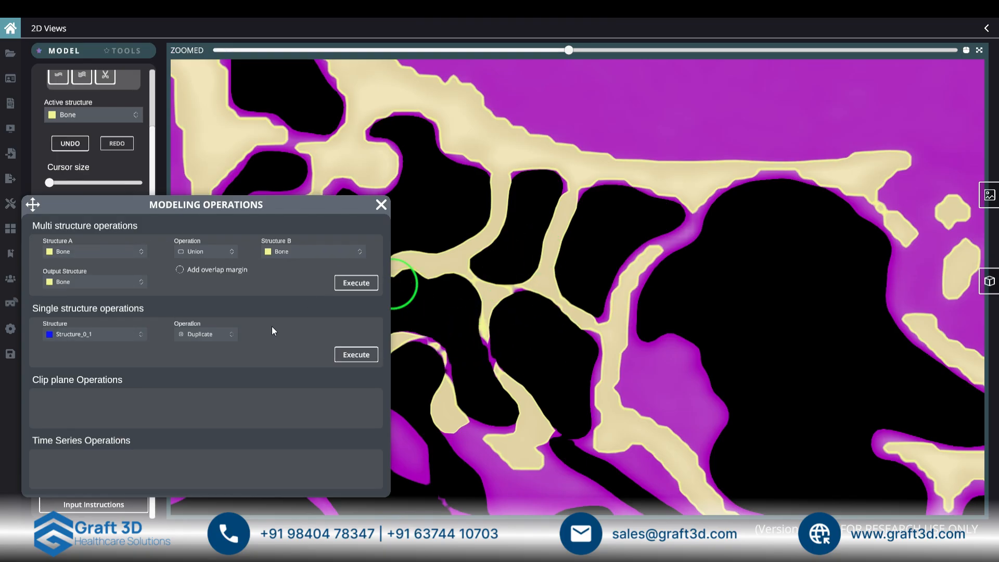
left_click(382, 205)
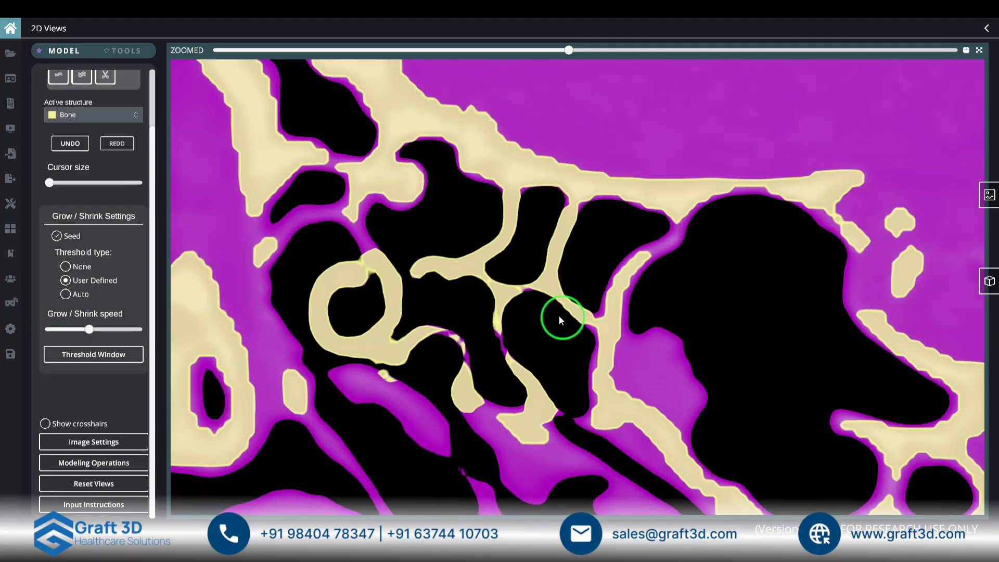
scroll(559, 316, "down", 5)
scroll(464, 194, "up", 2)
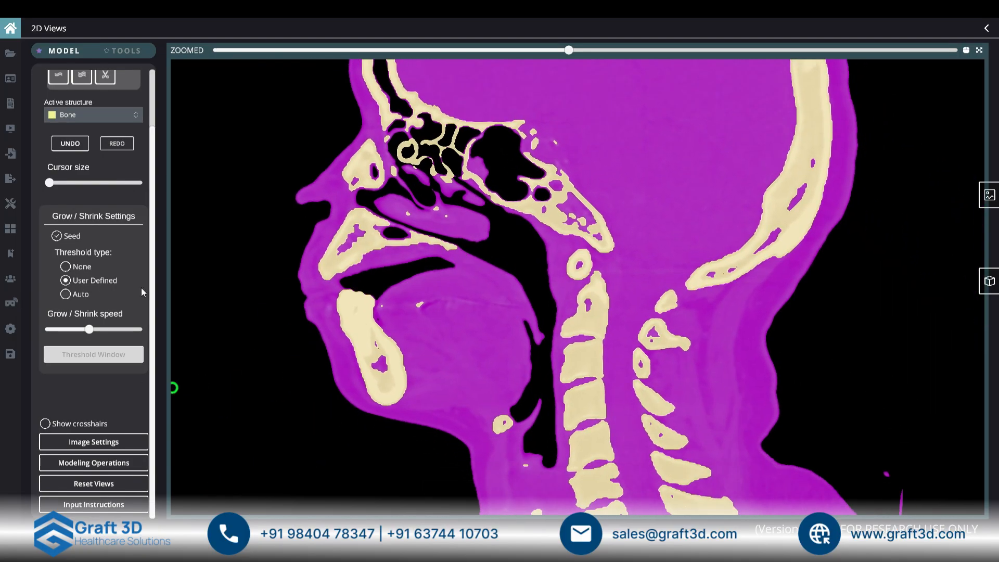
Check the volume of Bone and create another structure in Model_0 with the High level of detail.
left_click(989, 281)
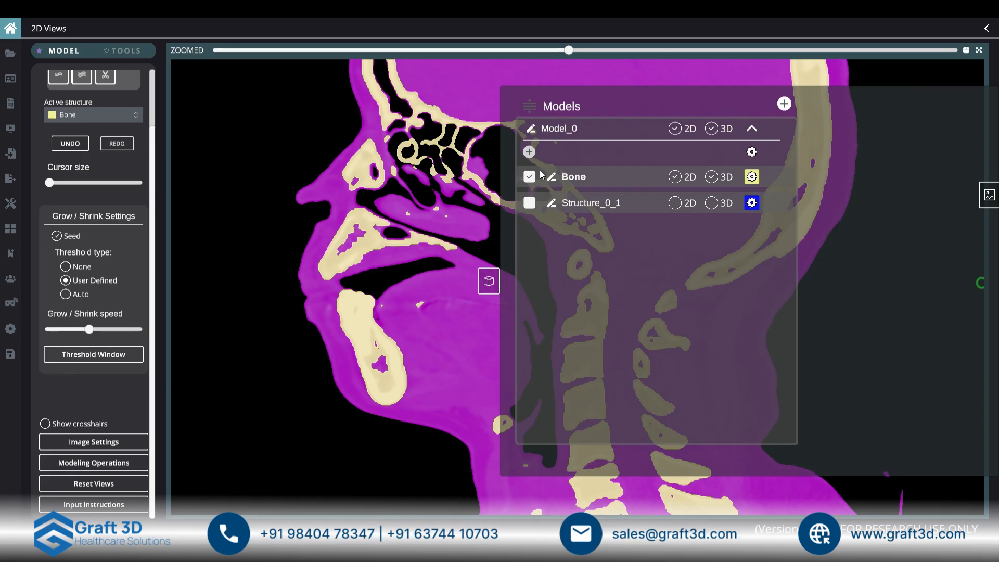
mouse_move(571, 183)
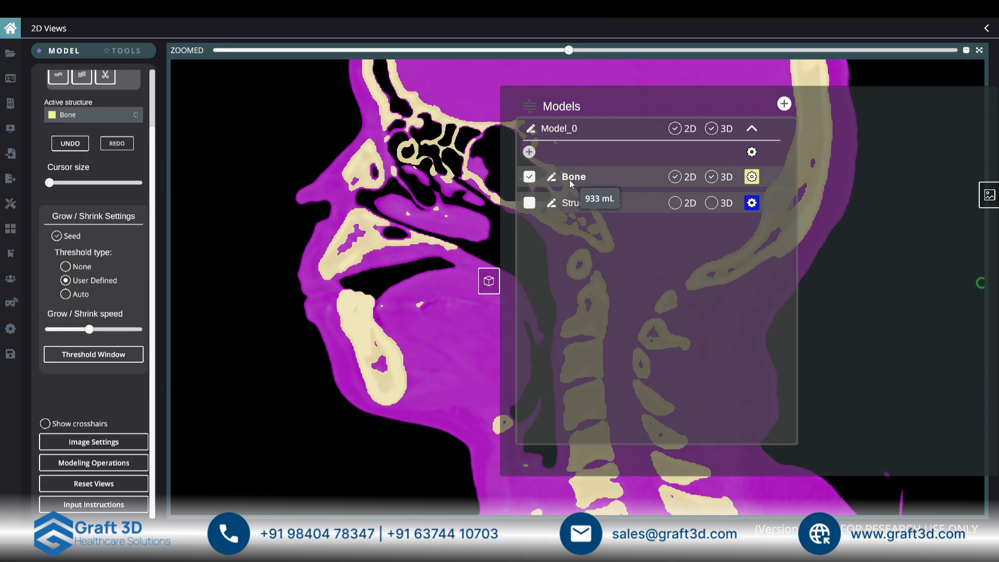
left_click(530, 151)
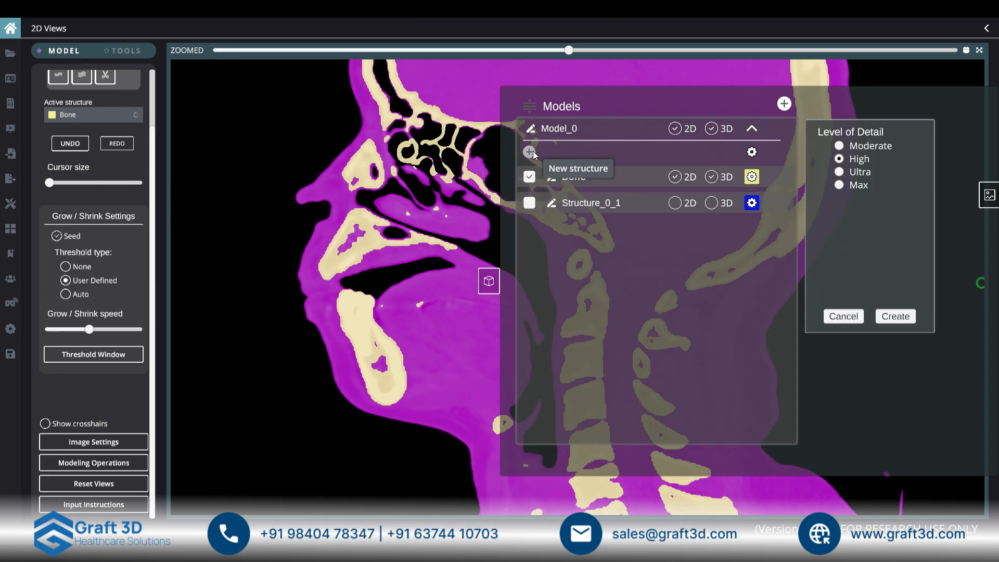
left_click(896, 317)
Delete Structure_0_1 from Model_0.
left_click(751, 202)
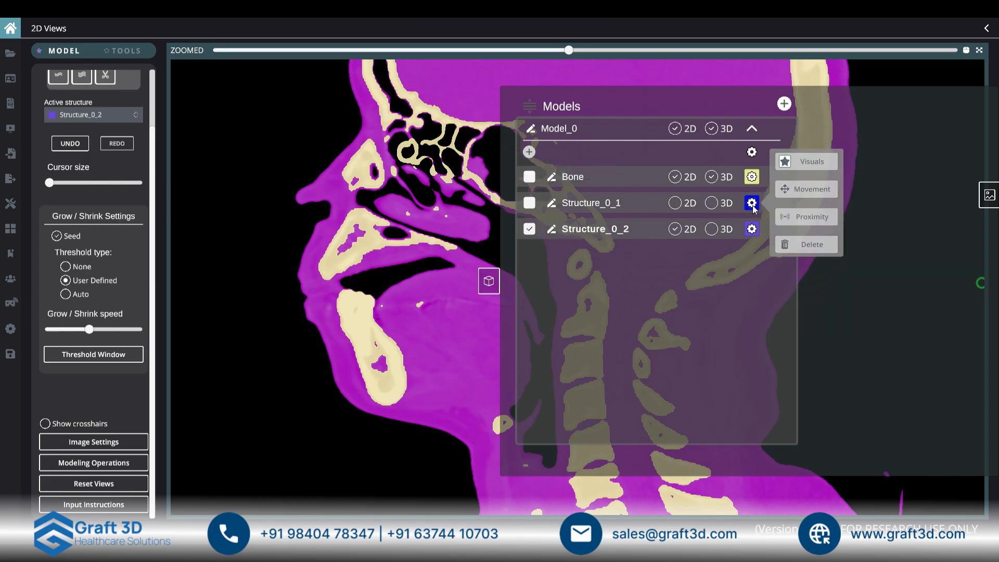
left_click(815, 254)
left_click(896, 257)
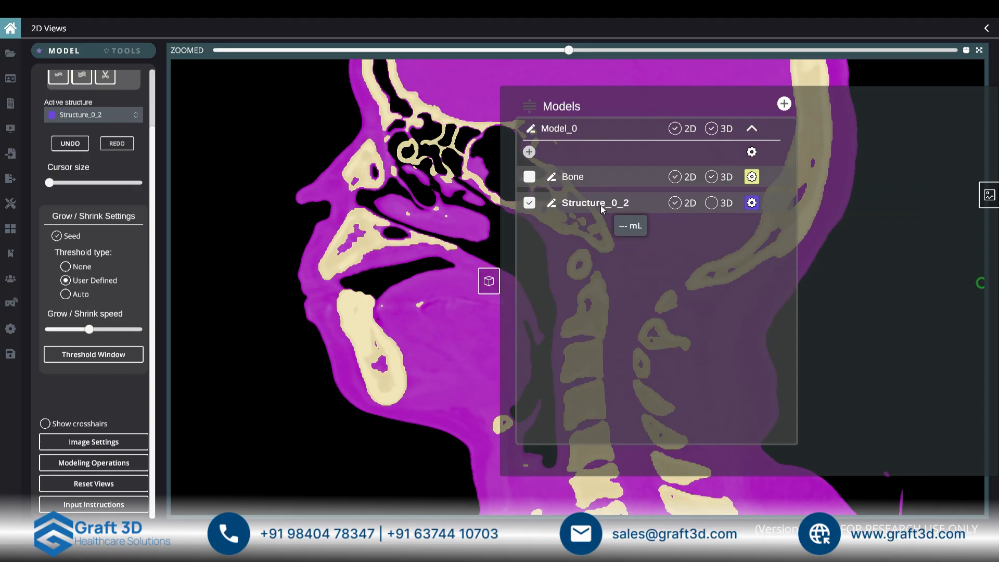
Rename Structure_0_2 as Tongue.
double_click(596, 204)
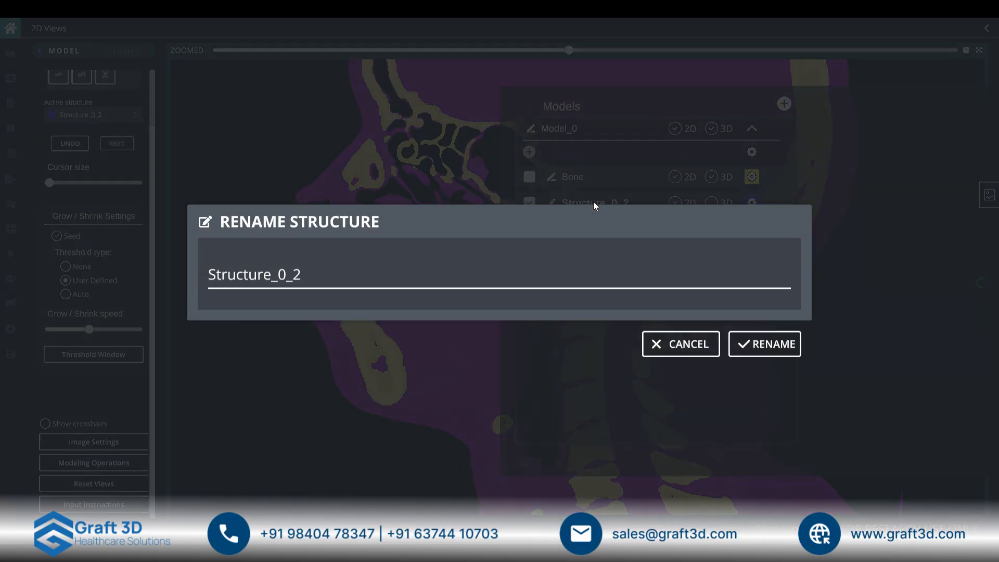
double_click(199, 272)
type("Tongue")
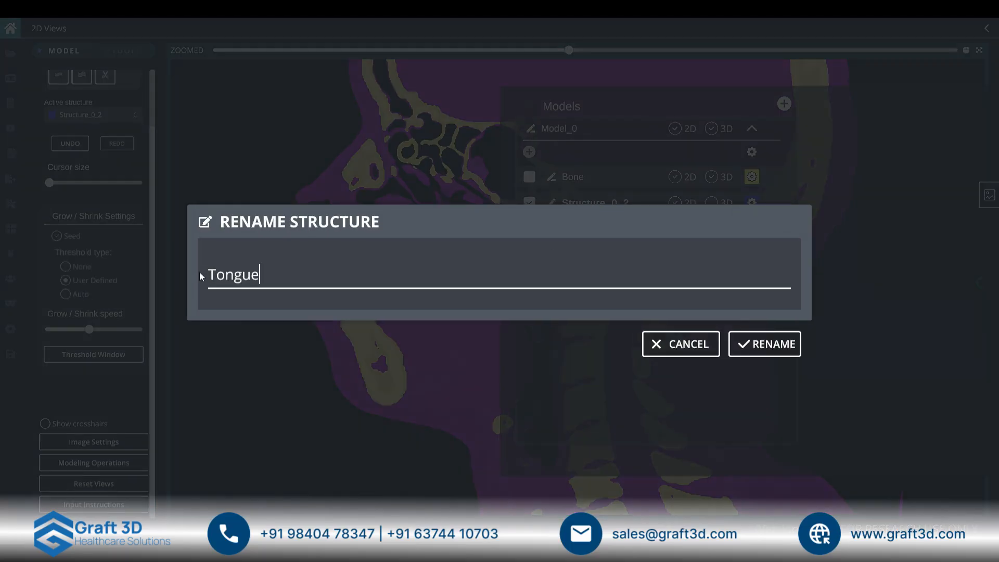
left_click(765, 344)
left_click(488, 283)
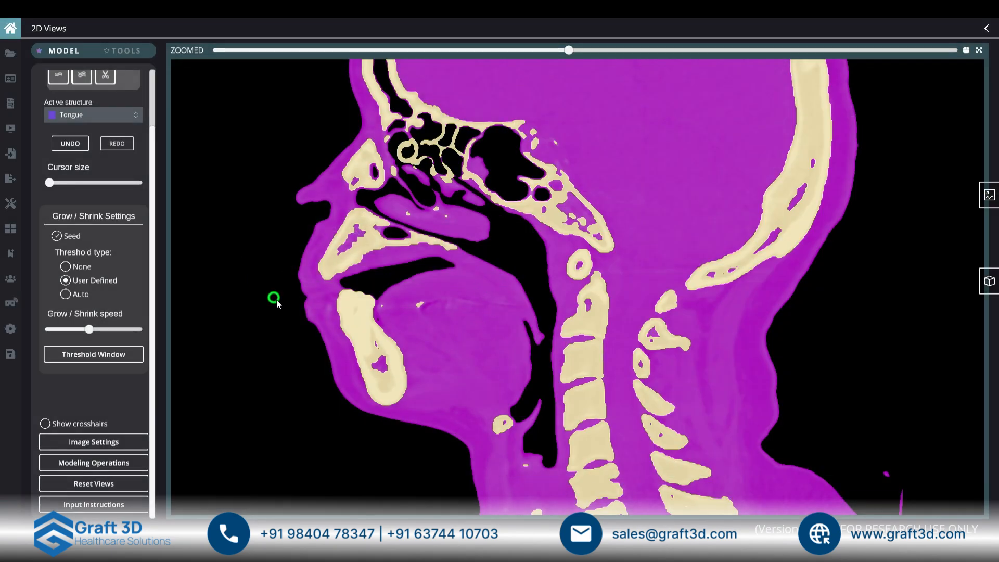
Lower the threshold maximum for Tongue to 39 and apply the SoftTissue window preset to the primary image set.
left_click(103, 358)
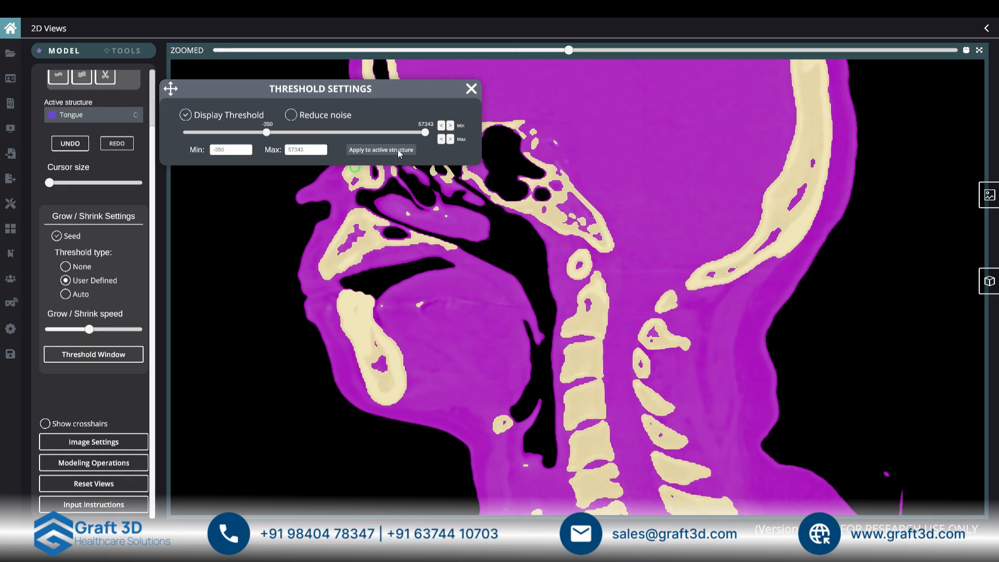
left_click_drag(425, 132, 314, 136)
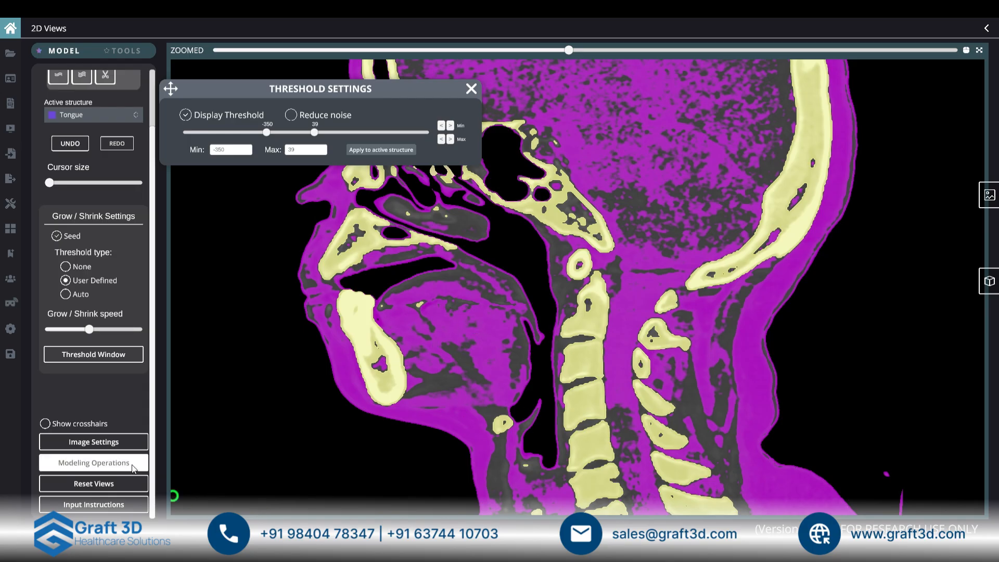
left_click(95, 449)
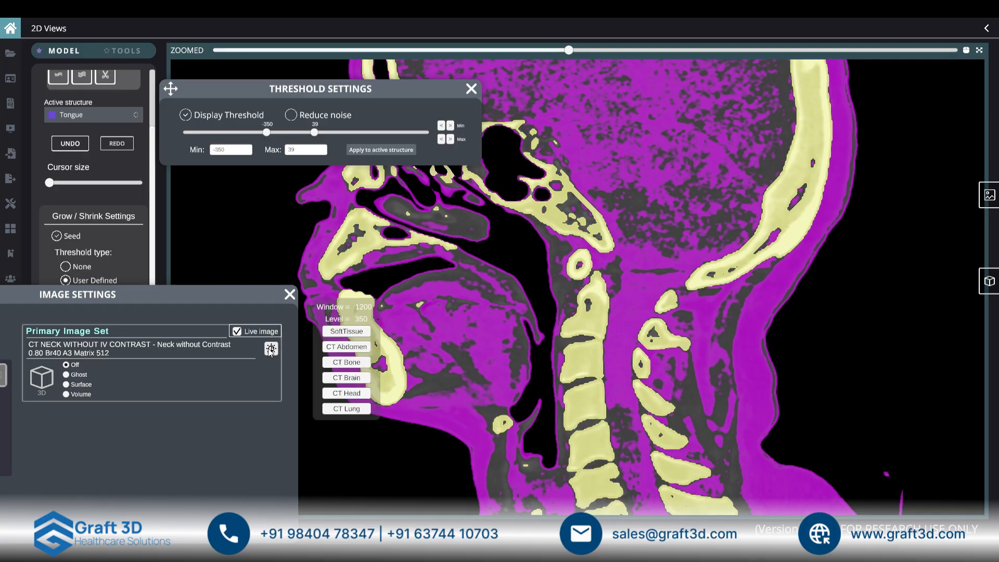
left_click(347, 333)
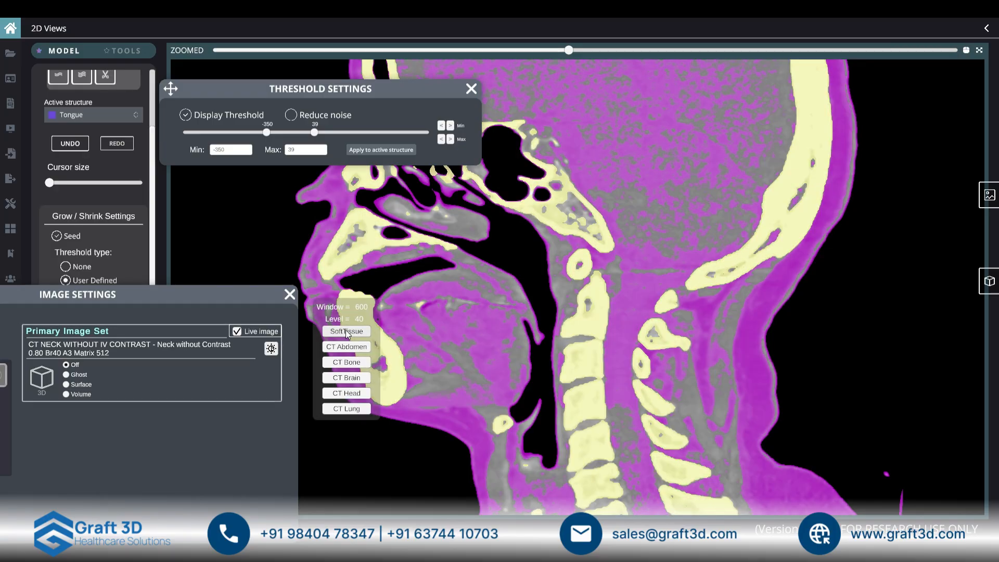
left_click(290, 295)
Turn off the threshold display and hide Bone in the 2D views.
left_click(205, 116)
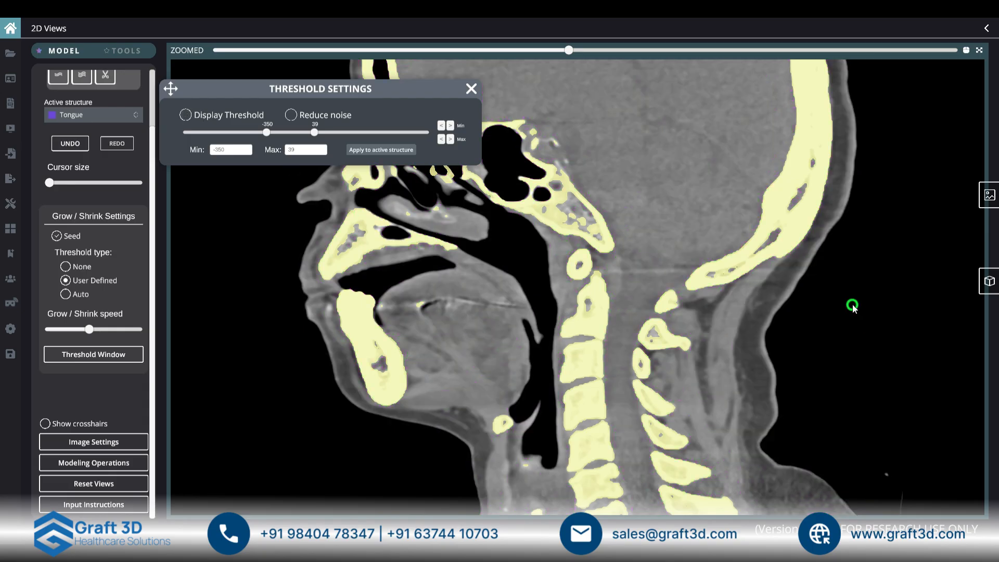
left_click(988, 281)
left_click(677, 178)
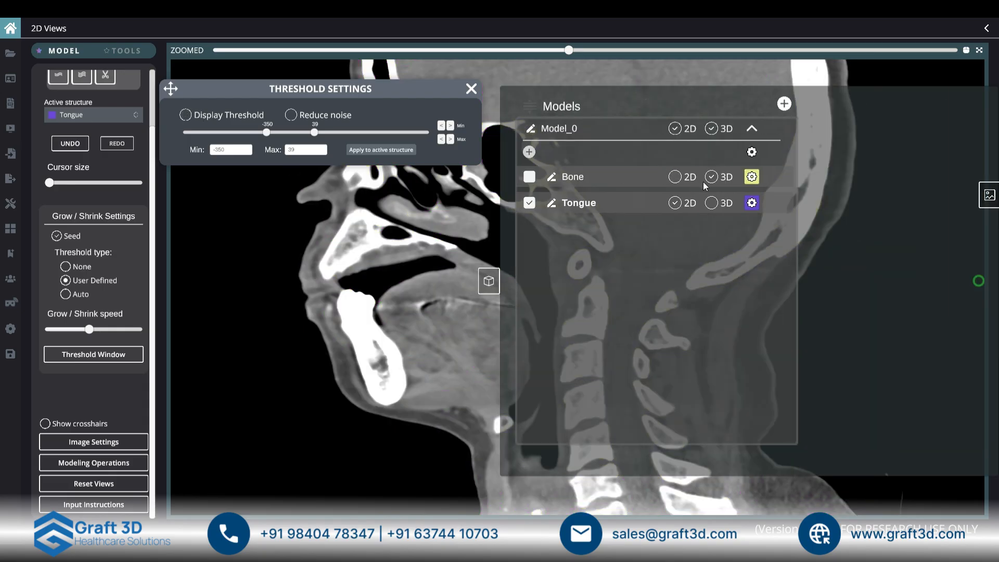
left_click(489, 281)
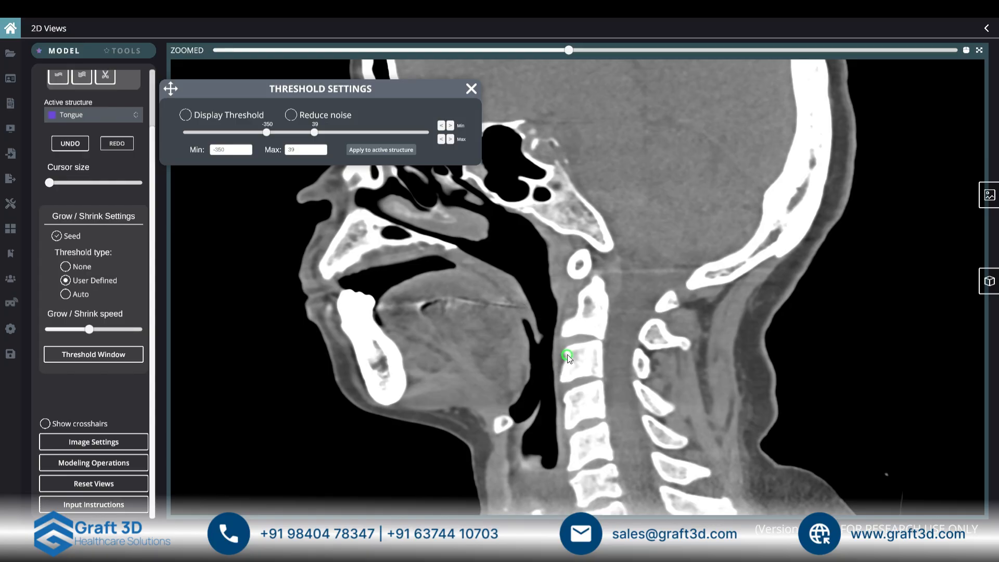
Increase the grey-level contrast of the near-midline sagittal slice so the tongue muscle stands out from surrounding tissue.
right_click_drag(455, 301, 499, 342)
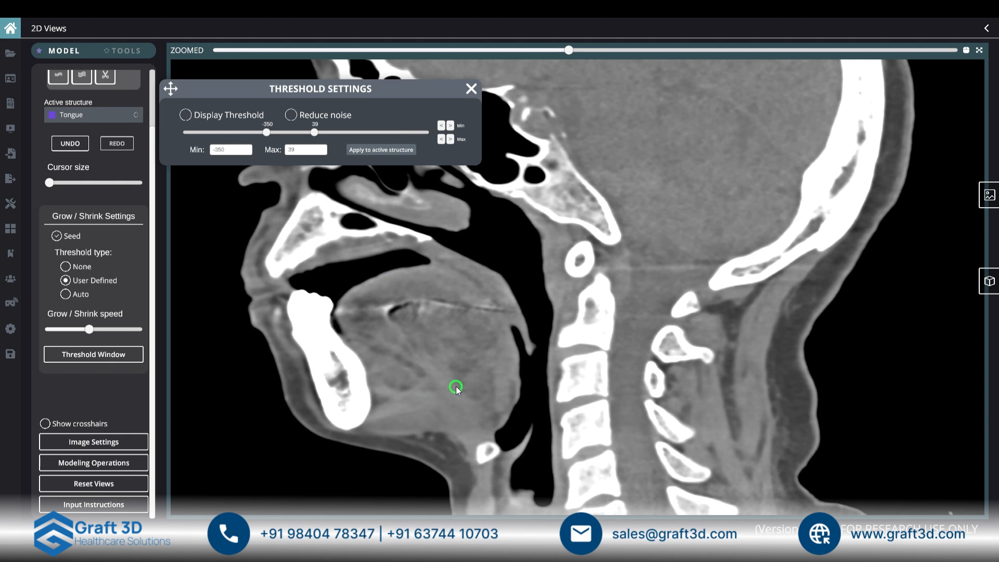
mouse_move(448, 281)
right_mouse_down()
mouse_move(518, 341)
mouse_move(452, 282)
right_mouse_up()
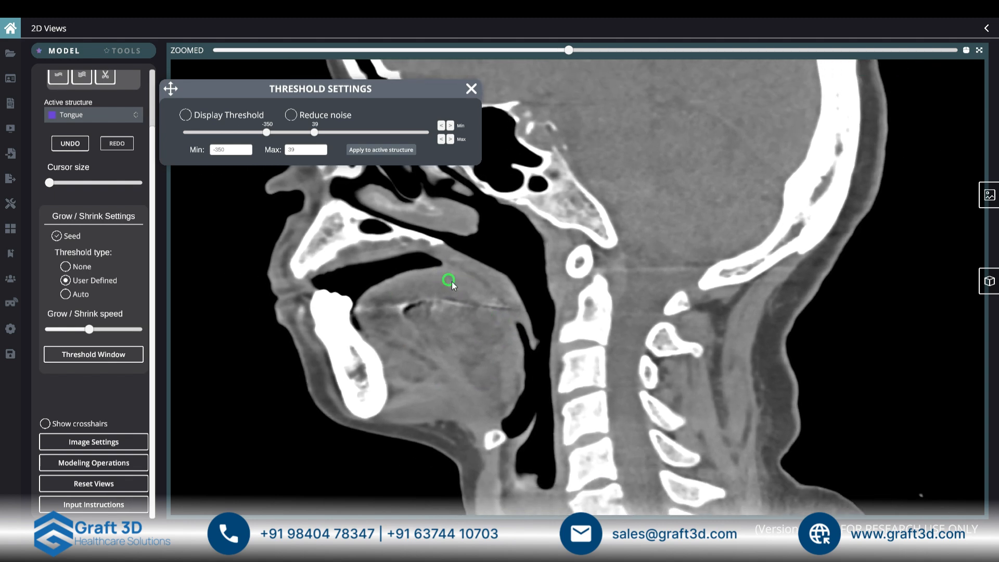
scroll(499, 329, "up", 3)
scroll(498, 329, "down", 1)
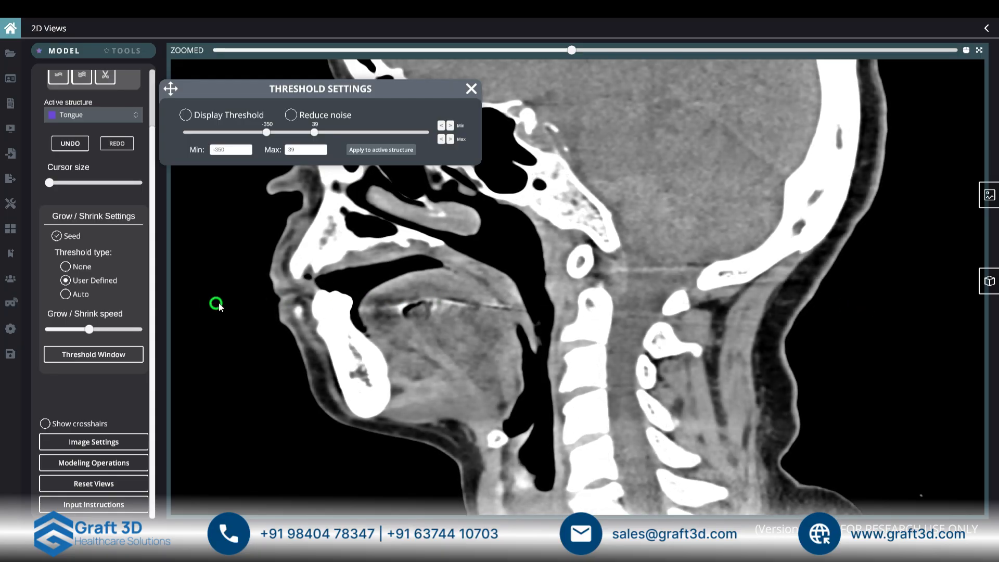
right_click_drag(579, 424, 420, 415)
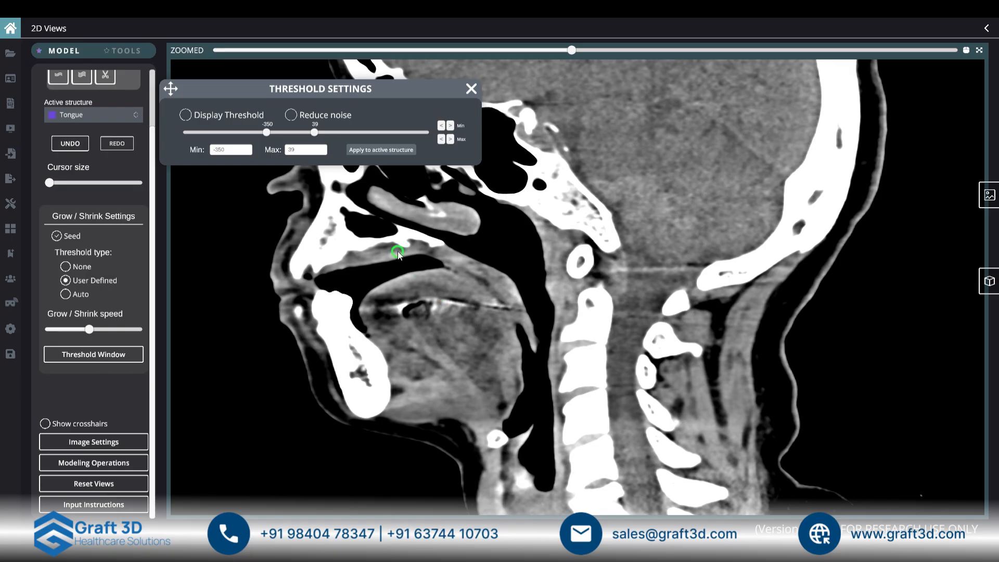
Set the threshold range to -78 through 165 using the threshold display on the tongue, and turn the display off.
left_click(215, 117)
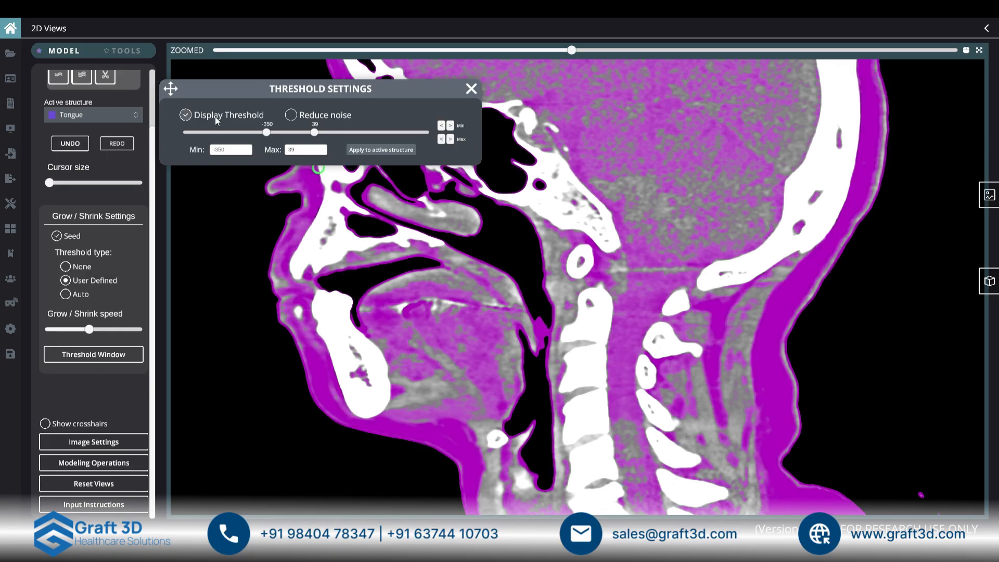
left_click_drag(265, 134, 335, 135)
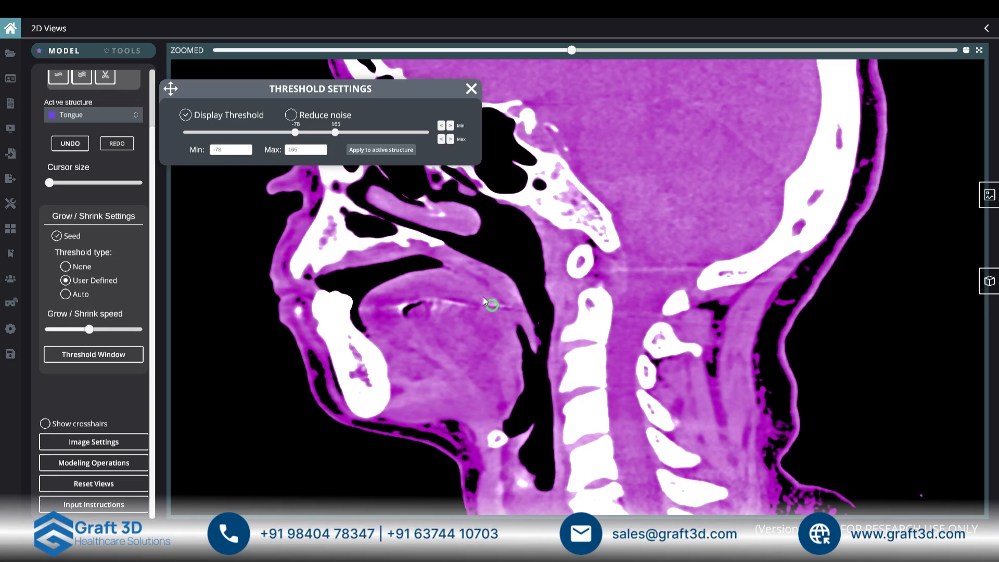
scroll(508, 312, "up", 3)
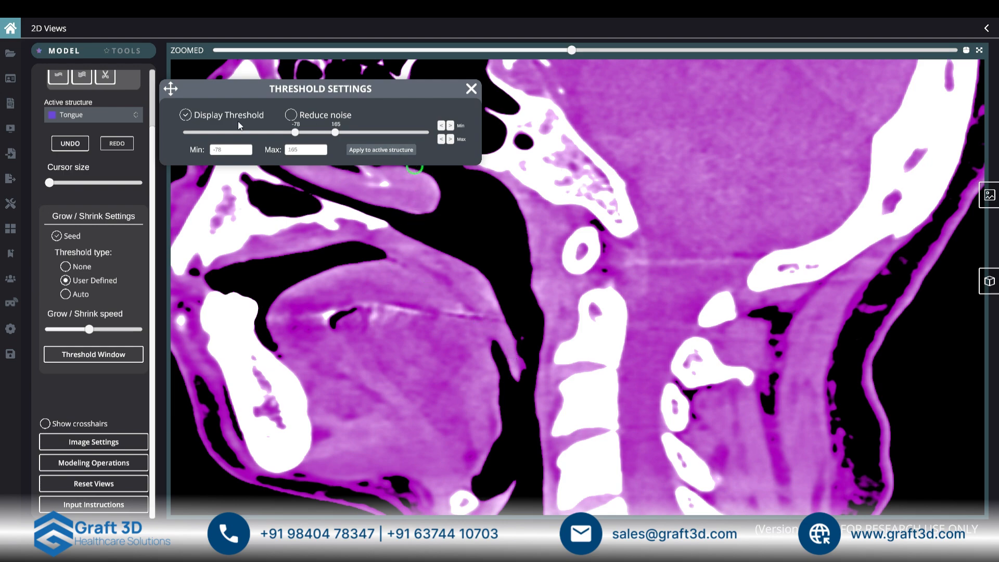
left_click(213, 115)
Grow Tongue with an enlarged cursor along the upper surface, the back and the middle of the tongue in the sagittal slice.
left_click_drag(155, 295, 153, 207)
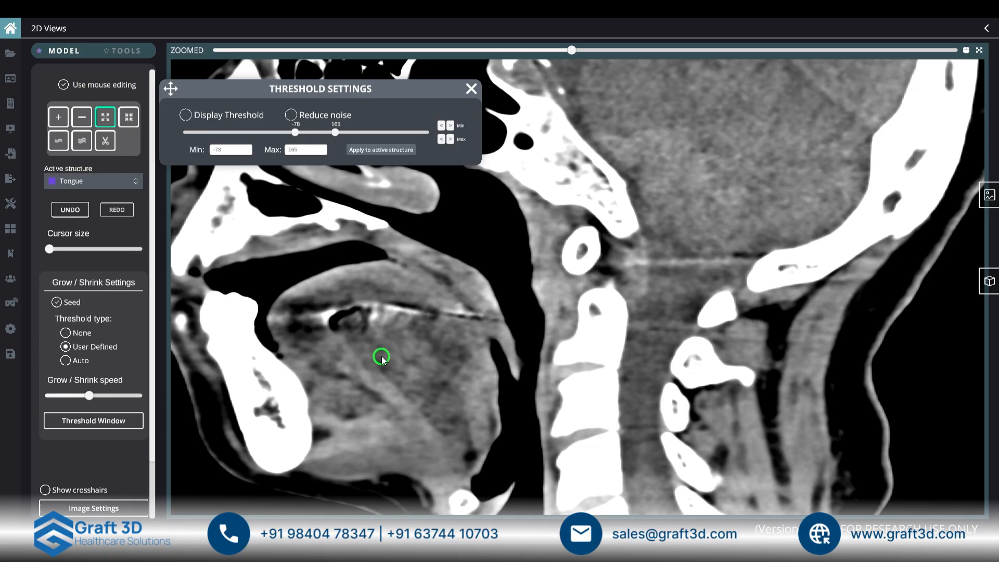
scroll(382, 356, "up", 3, "ctrl")
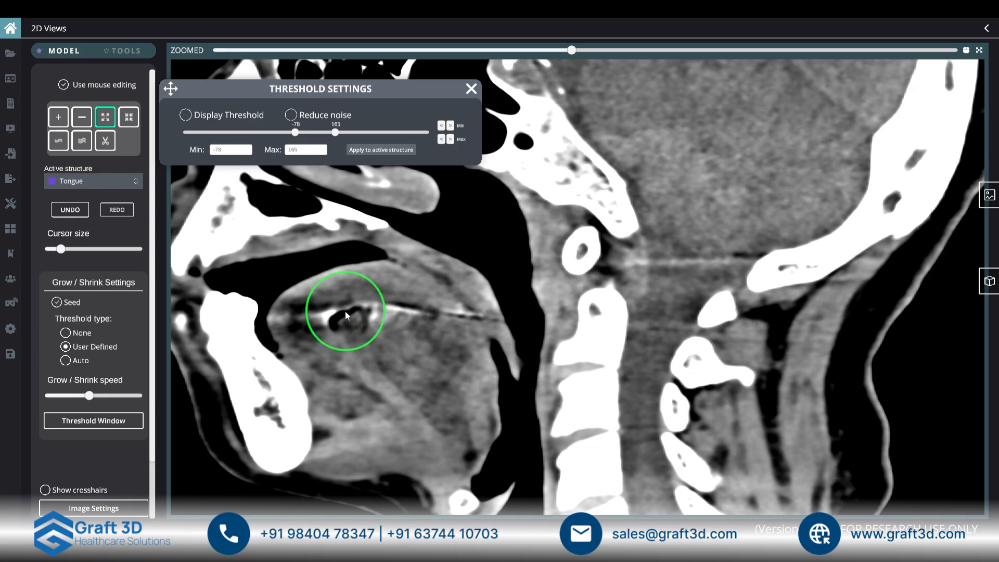
mouse_move(343, 312)
left_mouse_down()
mouse_move(293, 330)
mouse_move(296, 305)
mouse_move(316, 286)
mouse_move(369, 286)
left_mouse_up()
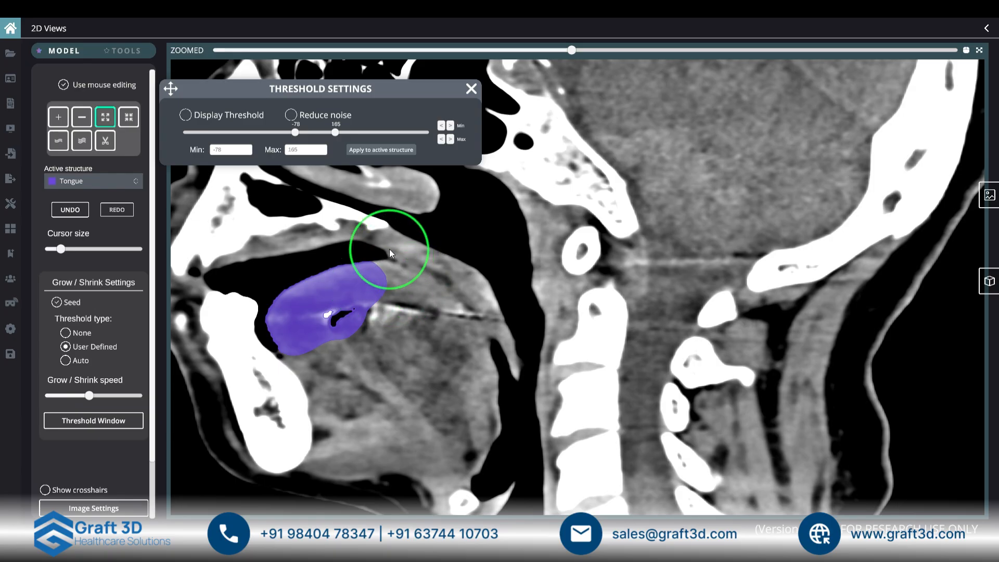
mouse_move(351, 291)
left_mouse_down()
mouse_move(412, 297)
mouse_move(476, 367)
mouse_move(399, 258)
mouse_move(499, 352)
mouse_move(436, 277)
left_mouse_up()
right_click_drag(451, 299, 480, 327)
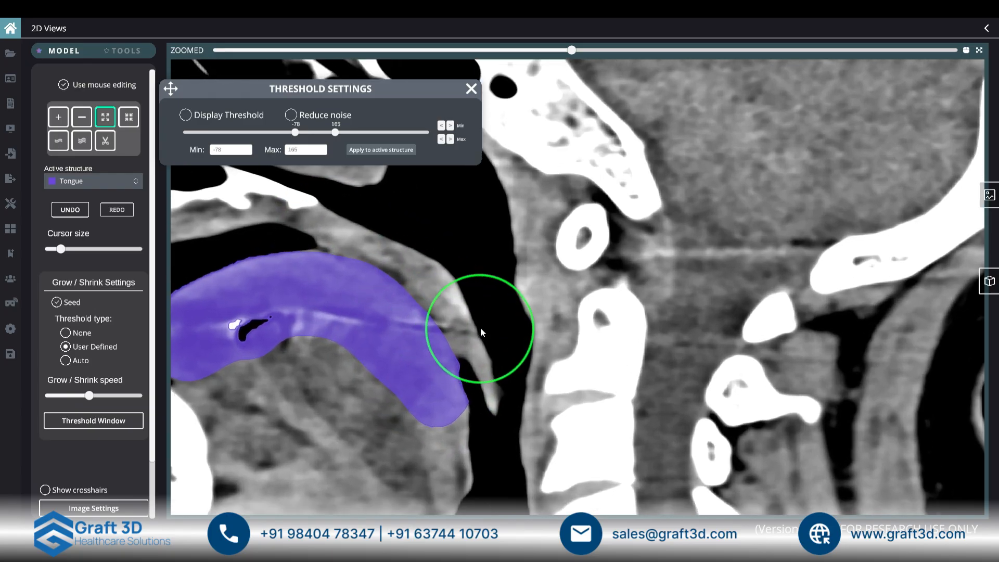
middle_click_drag(480, 327, 596, 325)
mouse_move(531, 382)
left_mouse_down()
mouse_move(345, 357)
mouse_move(339, 370)
mouse_move(415, 406)
mouse_move(477, 413)
mouse_move(404, 411)
mouse_move(333, 384)
left_mouse_up()
Continue growing Tongue through the slices towards one side, reducing the cursor size near the lateral edge.
middle_click_drag(492, 481, 487, 379)
scroll(498, 364, "down", 5)
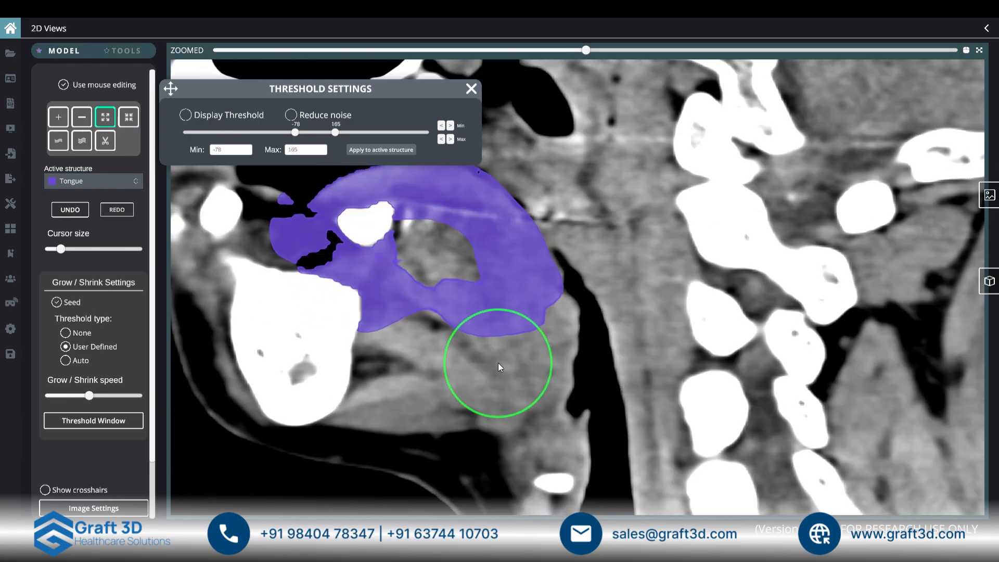
scroll(492, 361, "down", 3)
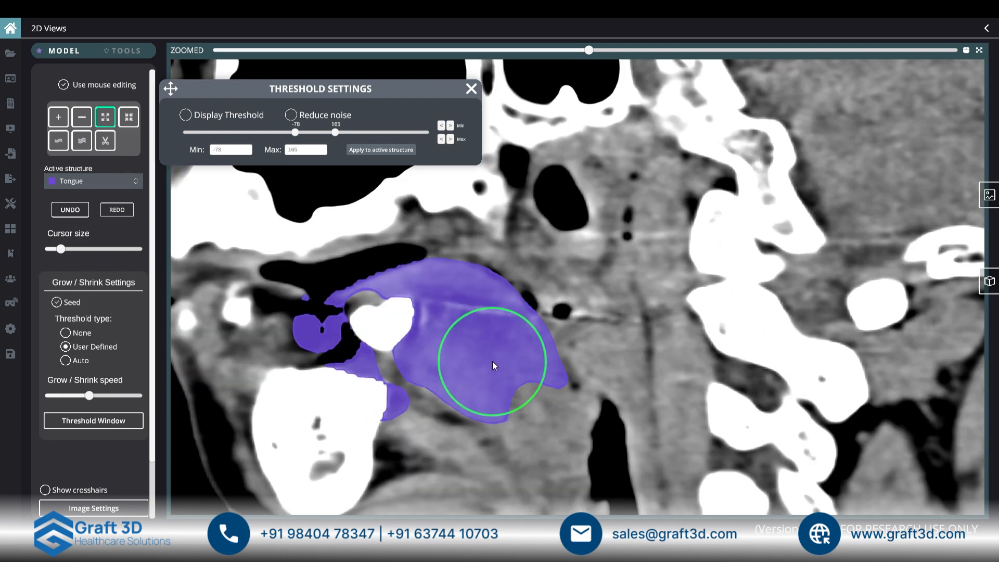
scroll(477, 348, "down", 3, "ctrl")
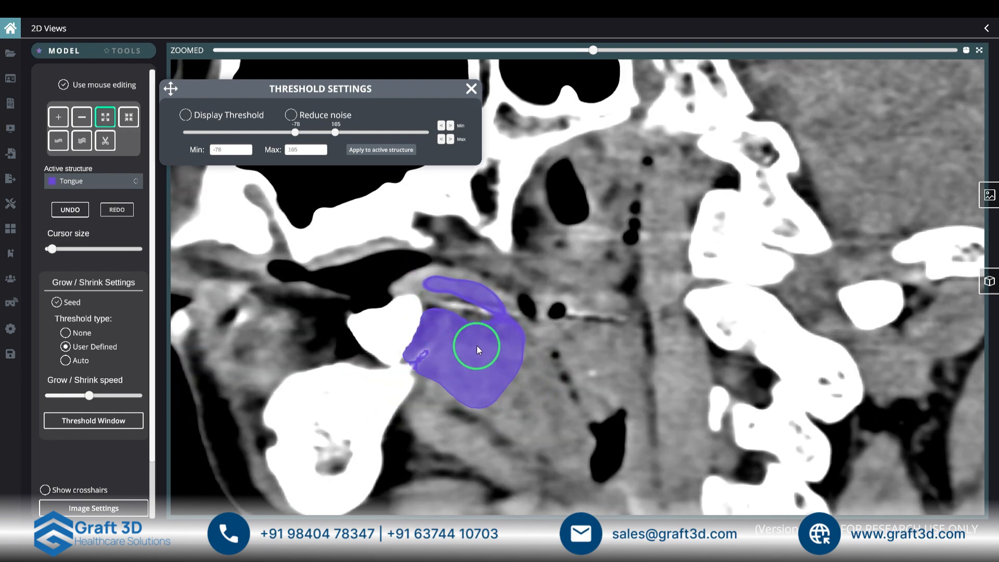
Enlarge the cursor and grow Tongue across the unfilled centre, front tip and upper back on the opposite side's slices.
scroll(477, 347, "up", 12)
scroll(477, 353, "up", 2)
scroll(482, 354, "up", 6, "ctrl")
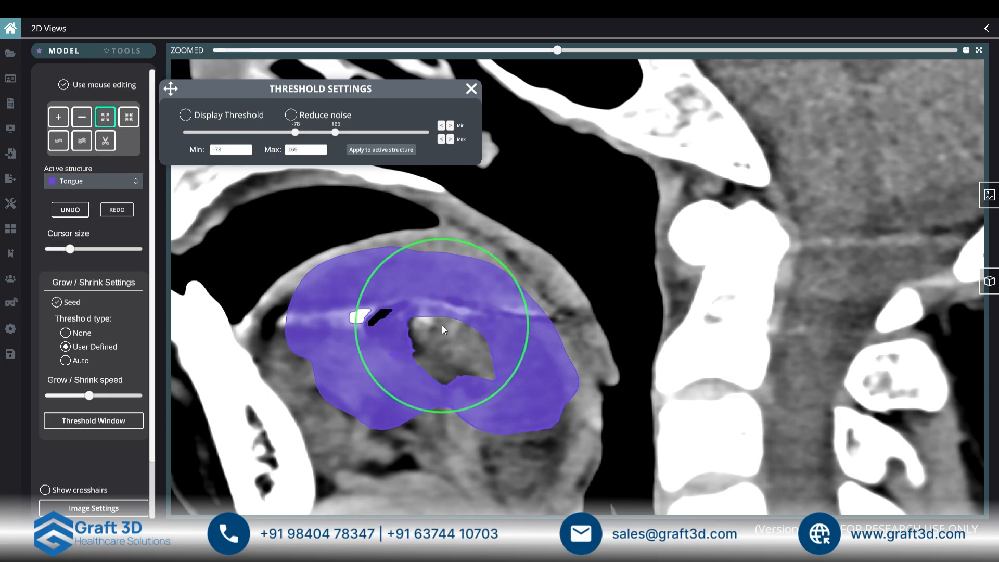
mouse_move(309, 308)
left_mouse_down()
mouse_move(407, 287)
mouse_move(440, 295)
mouse_move(429, 301)
mouse_move(473, 321)
mouse_move(489, 342)
left_mouse_up()
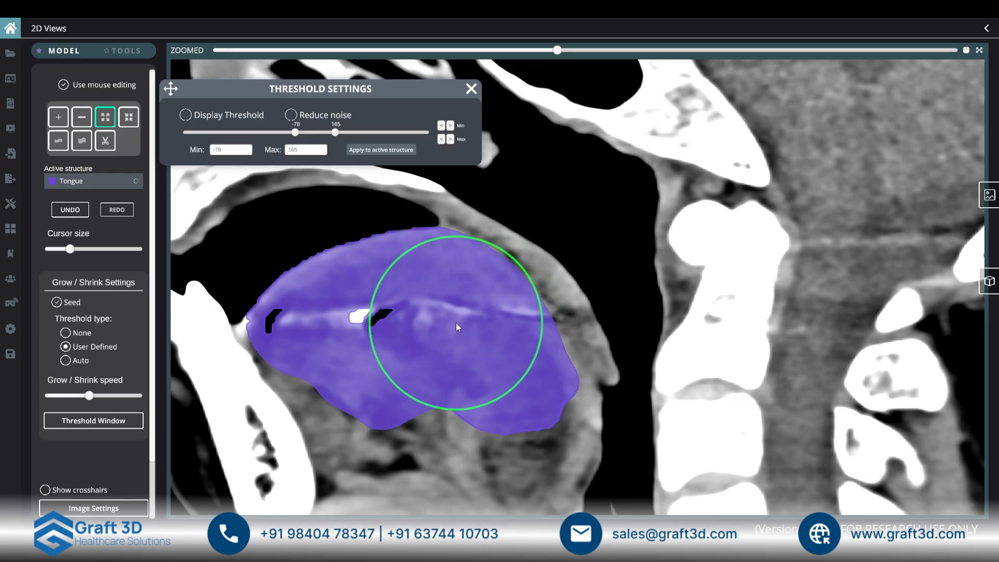
mouse_move(514, 230)
left_mouse_down()
mouse_move(536, 356)
mouse_move(516, 393)
mouse_move(514, 374)
mouse_move(536, 414)
mouse_move(462, 428)
mouse_move(398, 464)
mouse_move(378, 405)
left_mouse_up()
Extend Tongue down towards the tongue base and floor of the mouth by growing it across slices on both sides.
scroll(514, 365, "down", 3)
scroll(416, 411, "down", 2)
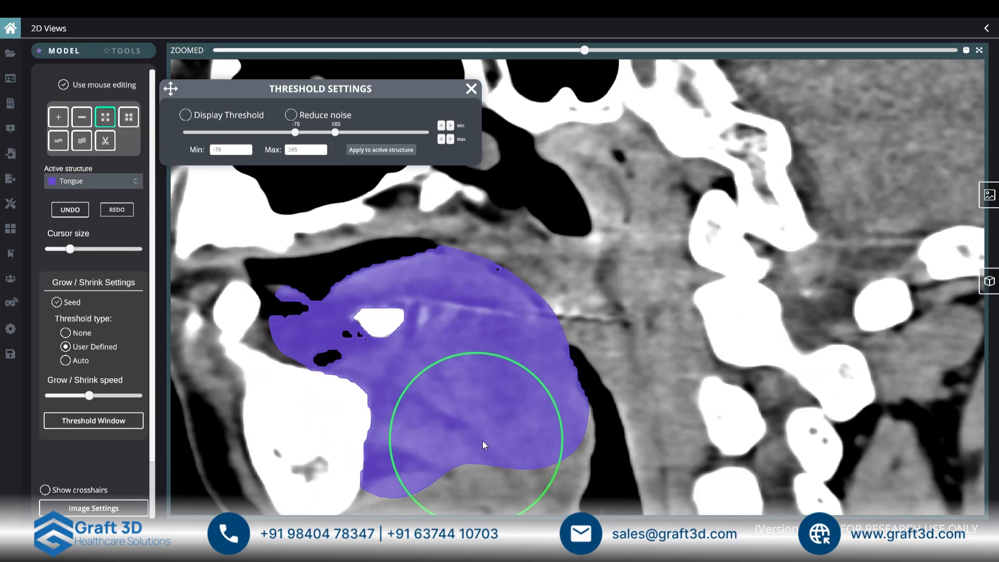
mouse_move(482, 440)
left_mouse_down()
mouse_move(537, 455)
mouse_move(550, 479)
left_mouse_up()
scroll(545, 474, "up", 4)
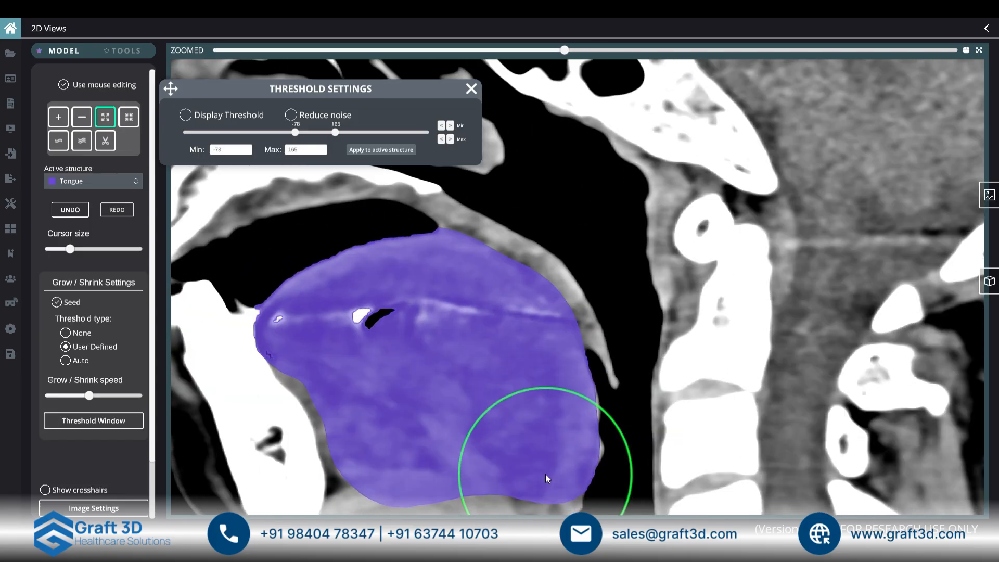
scroll(546, 474, "up", 5)
mouse_move(545, 476)
left_mouse_down()
mouse_move(439, 398)
mouse_move(280, 315)
mouse_move(380, 254)
mouse_move(271, 324)
mouse_move(391, 267)
mouse_move(597, 380)
mouse_move(363, 248)
mouse_move(414, 399)
mouse_move(336, 420)
mouse_move(295, 374)
mouse_move(342, 435)
mouse_move(368, 426)
left_mouse_up()
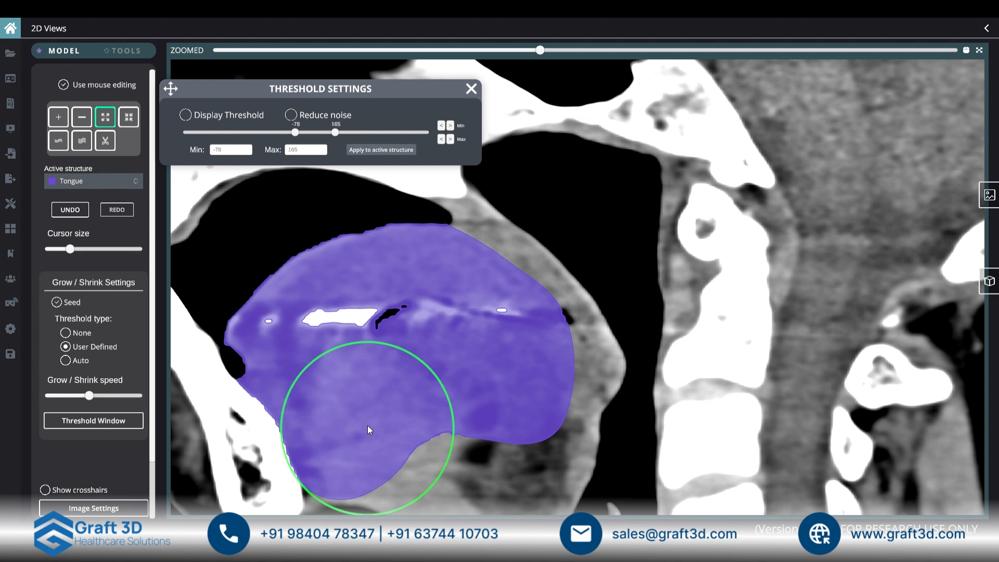
Raise the threshold maximum to 187 using the threshold display, turn the display off and close the threshold settings.
left_click(217, 115)
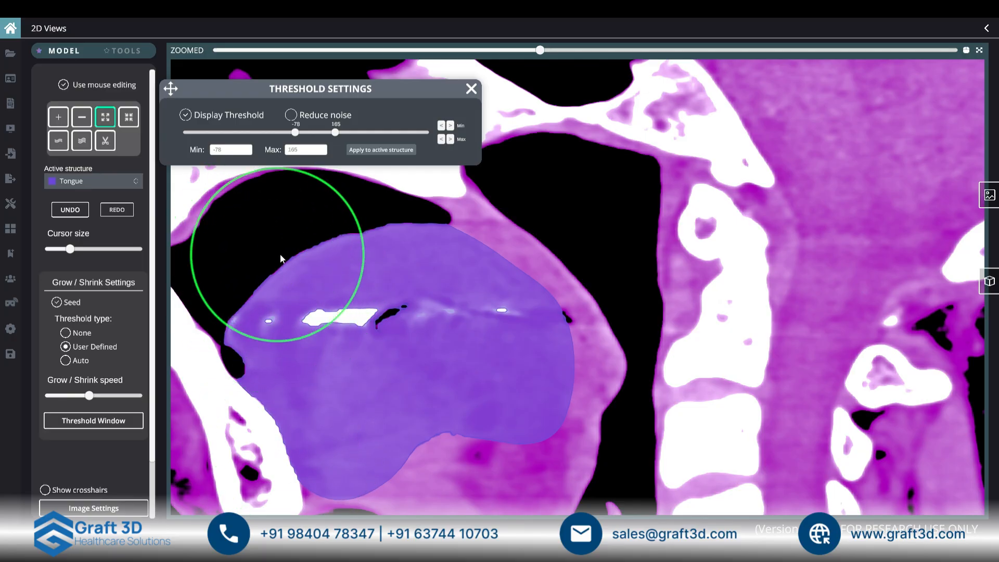
left_click(239, 112)
left_click(972, 281)
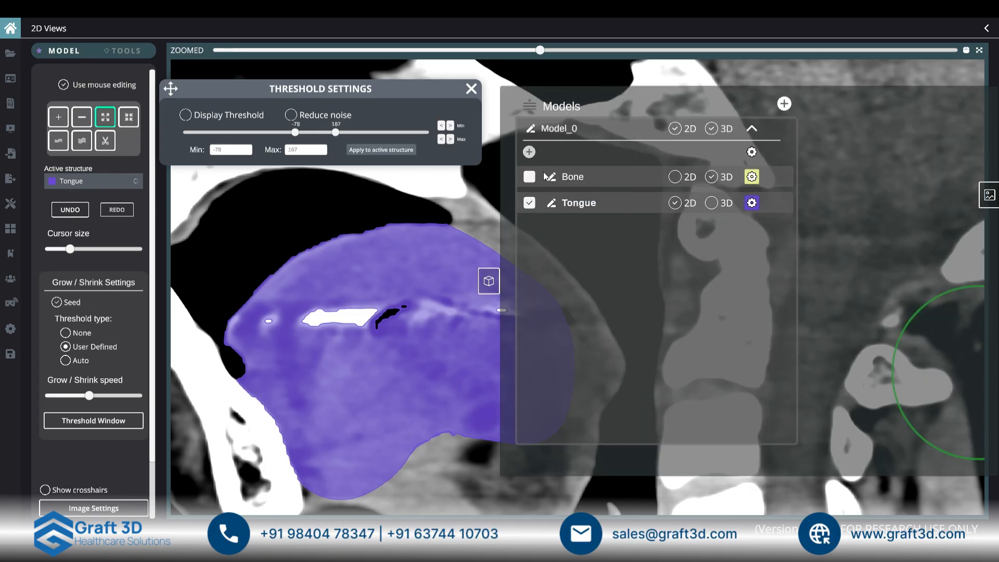
left_click(471, 89)
Create another structure in Model_0 with the High level of detail and name it Soft palate.
left_click(712, 203)
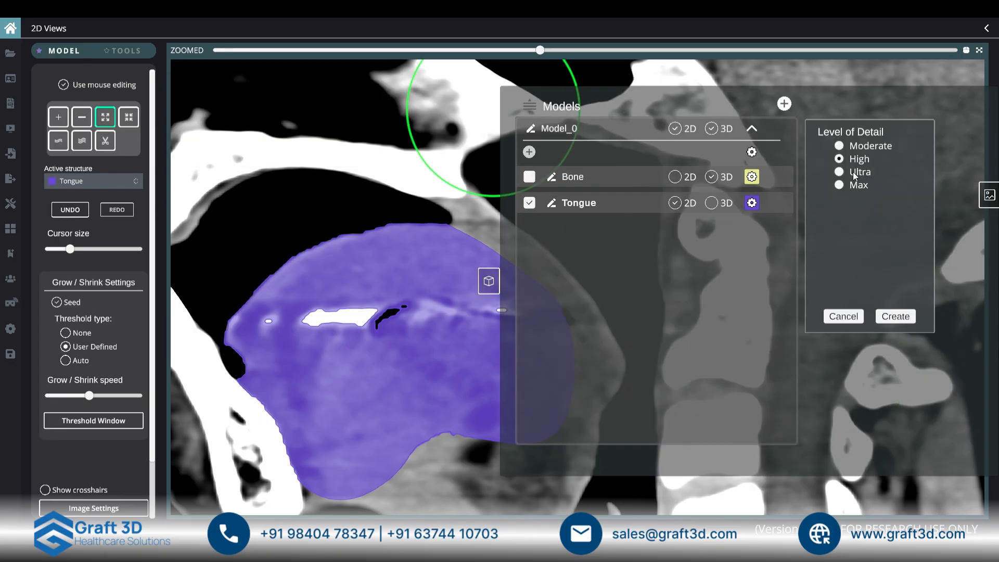
left_click(906, 320)
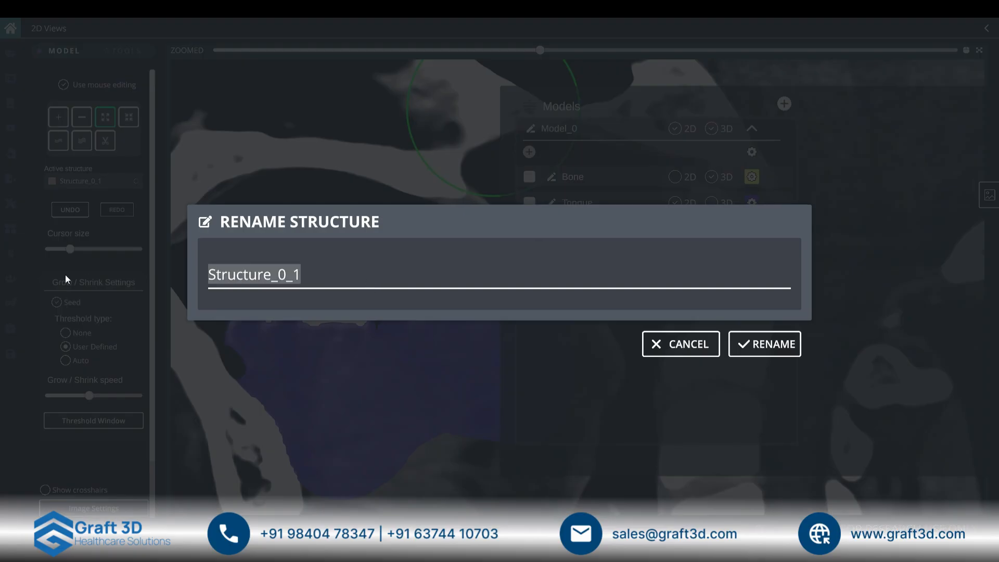
type("Soft palate")
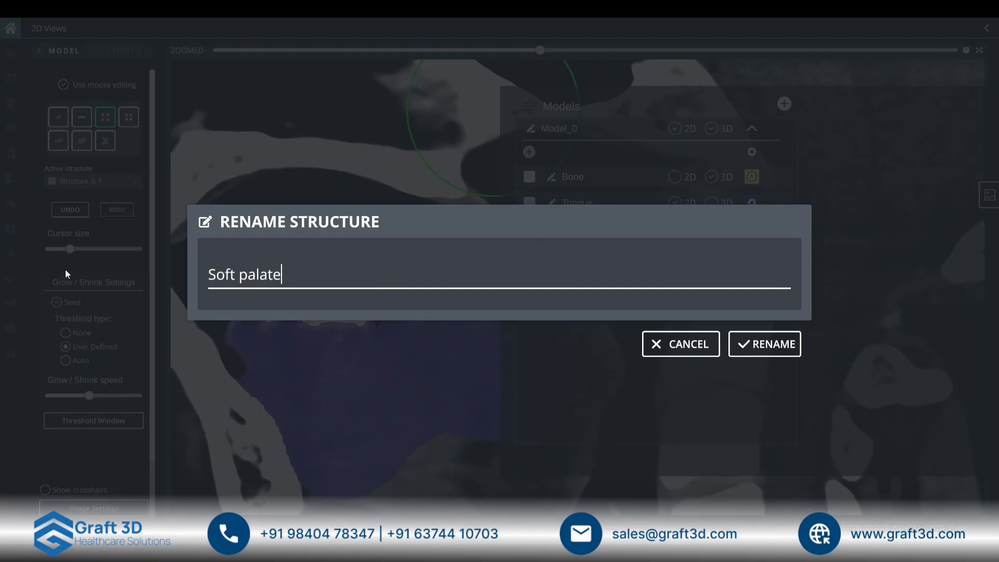
left_click(792, 343)
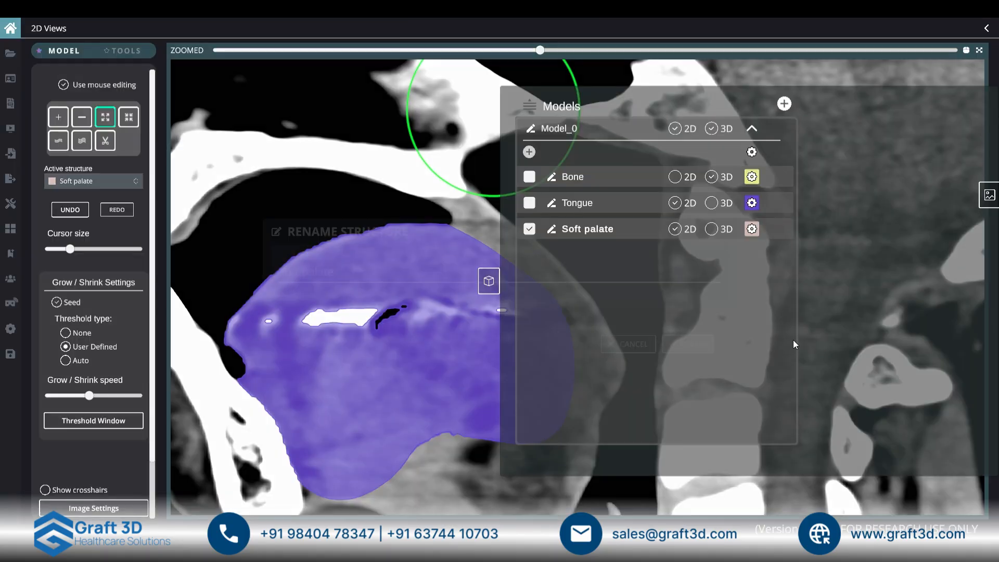
Change the Soft palate structure's colour to red and close the models list.
left_click(752, 229)
left_click(820, 190)
left_click(919, 238)
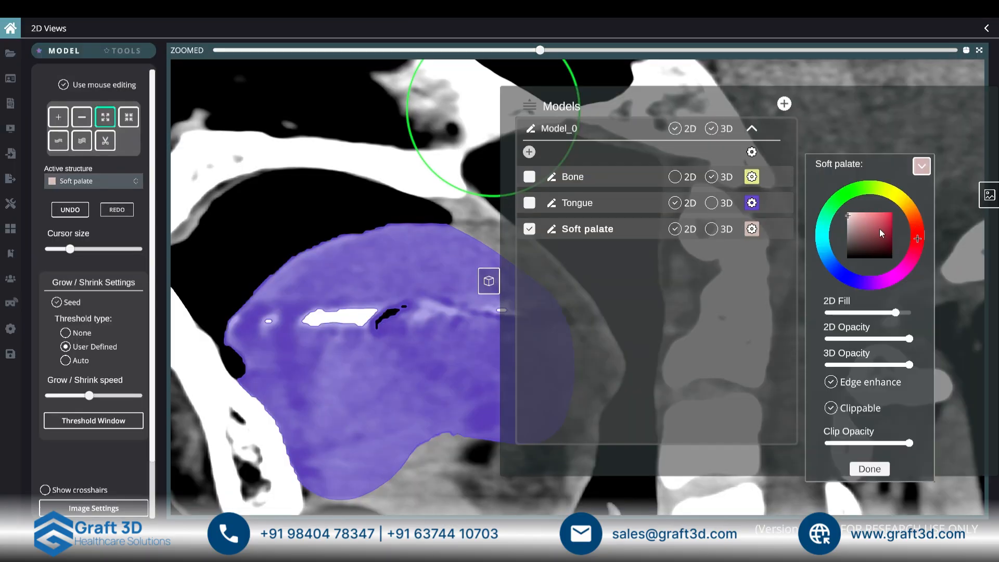
left_click(887, 215)
left_click(869, 469)
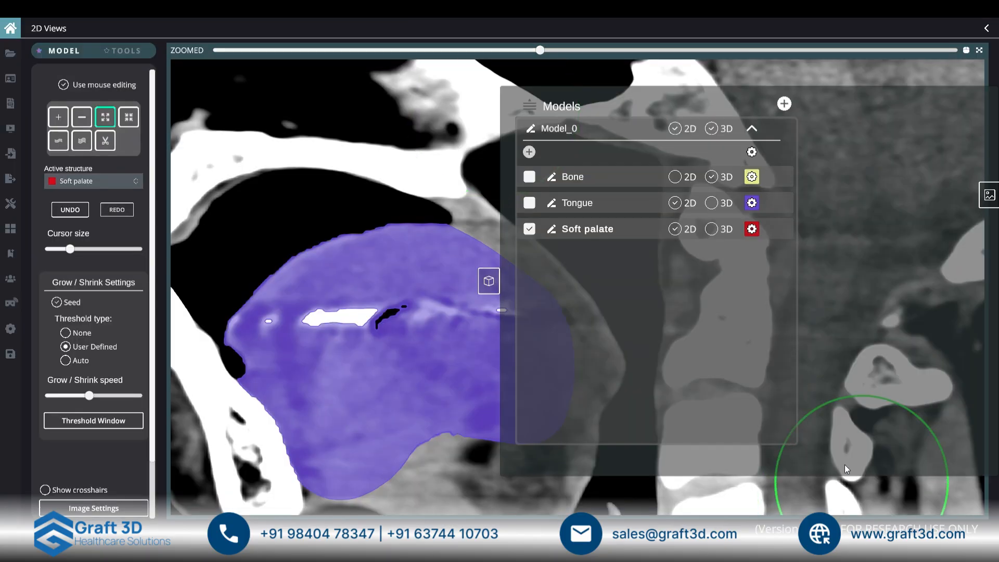
left_click(489, 281)
Reduce the cursor size and grow Soft palate along the tissue band behind and above the tongue across the slices.
scroll(513, 281, "down", 4)
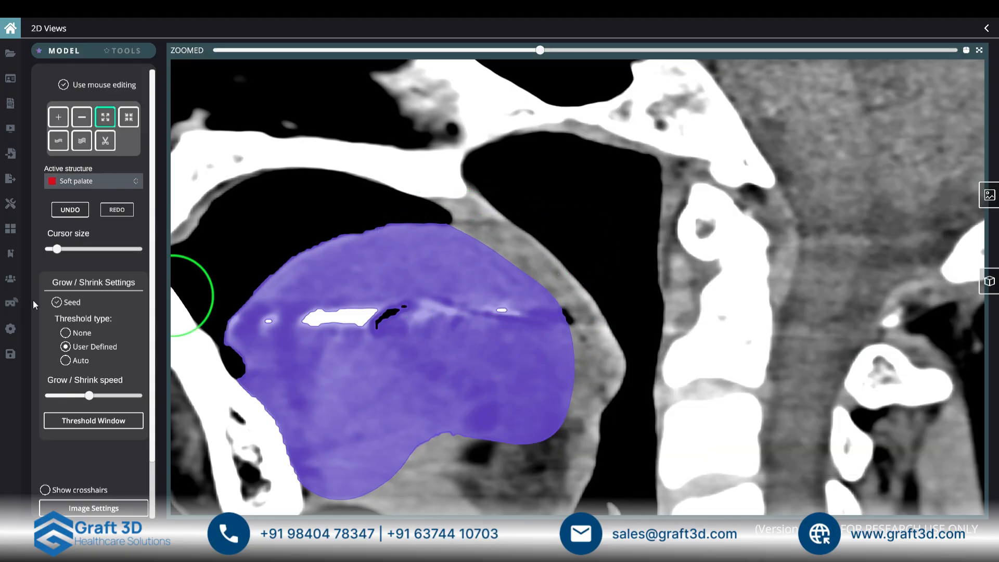
mouse_move(544, 248)
left_mouse_down()
mouse_move(508, 226)
mouse_move(510, 239)
mouse_move(591, 290)
mouse_move(622, 377)
mouse_move(571, 277)
left_mouse_up()
scroll(629, 341, "up", 8)
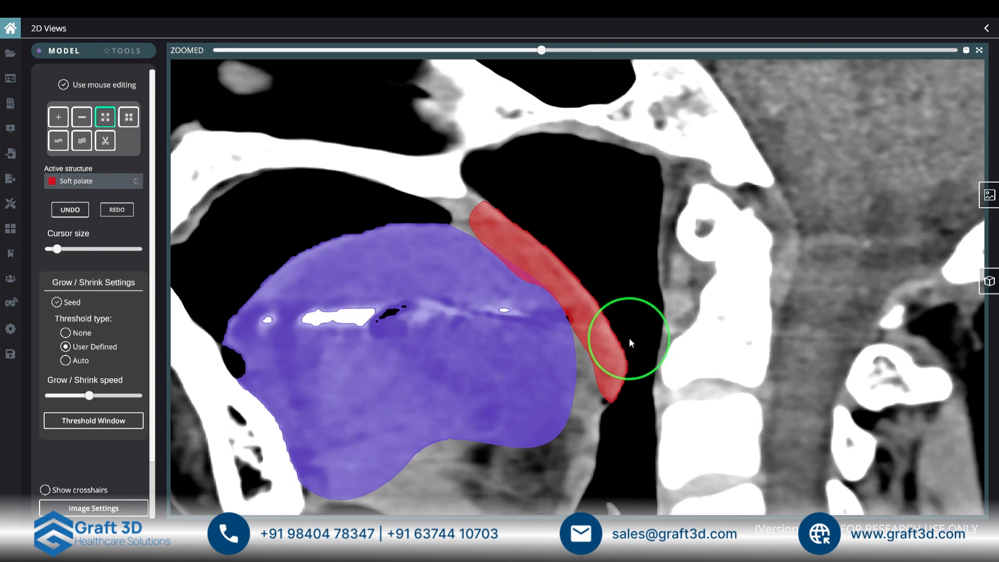
left_click(467, 215)
mouse_move(467, 214)
left_mouse_down()
mouse_move(580, 282)
mouse_move(614, 357)
mouse_move(569, 260)
mouse_move(470, 204)
mouse_move(520, 236)
mouse_move(600, 321)
mouse_move(539, 255)
mouse_move(462, 220)
mouse_move(619, 345)
left_mouse_up()
scroll(608, 278, "up", 6)
scroll(632, 372, "up", 8)
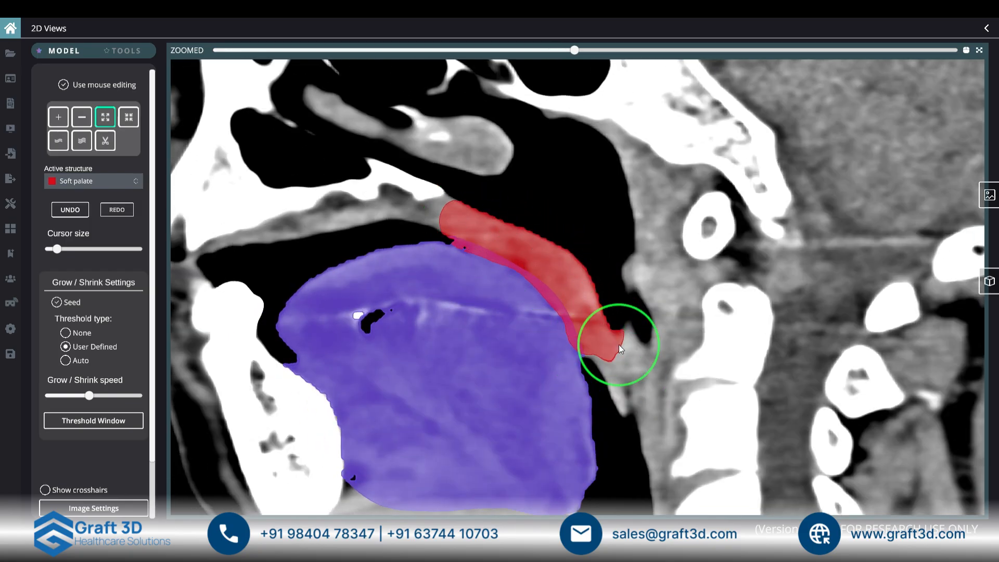
Subtract Tongue from Soft palate with a multi-structure modeling operation, using Soft palate as the output structure.
mouse_move(619, 345)
right_mouse_down()
mouse_move(661, 417)
mouse_move(649, 370)
mouse_move(658, 384)
right_mouse_up()
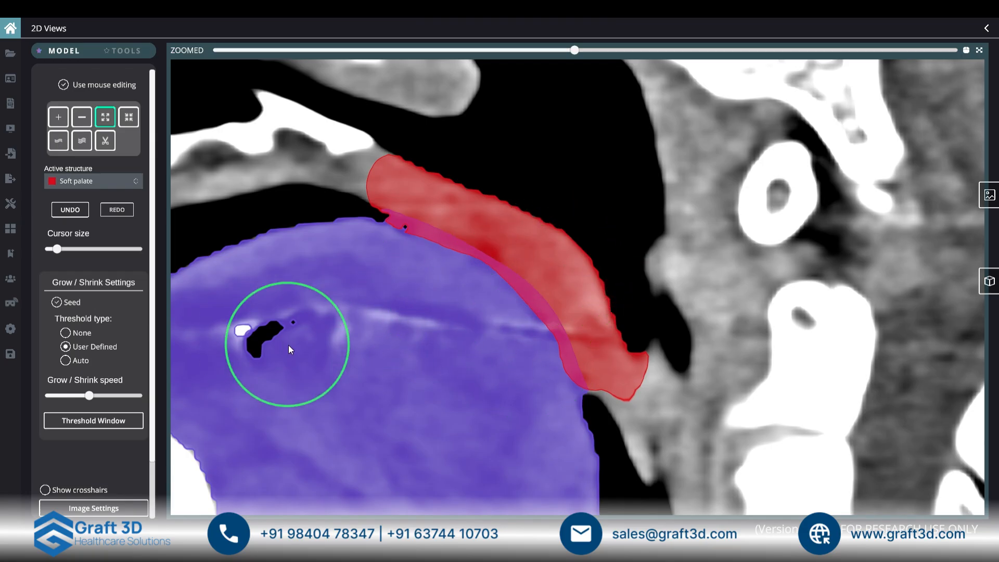
left_click_drag(151, 318, 153, 436)
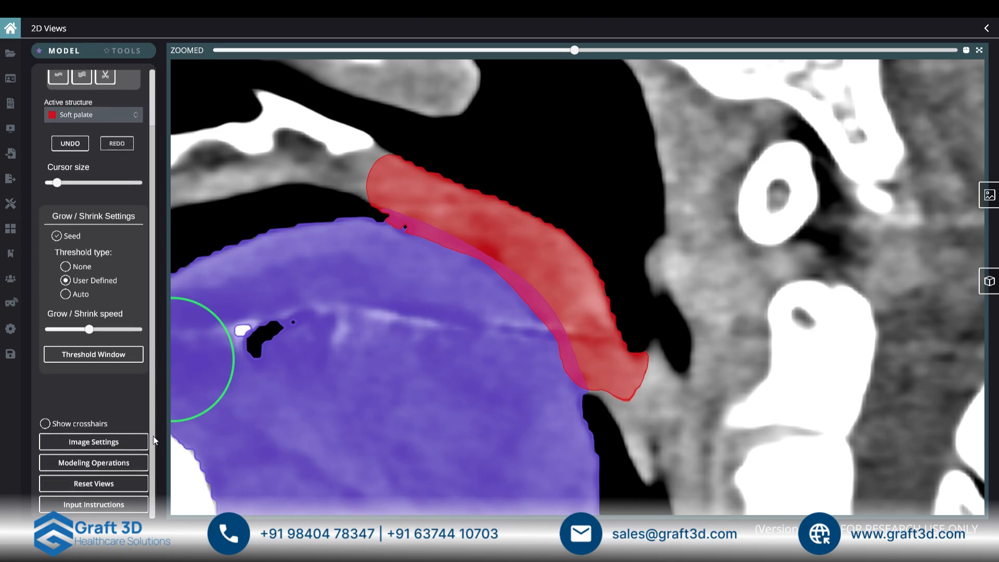
left_click(103, 464)
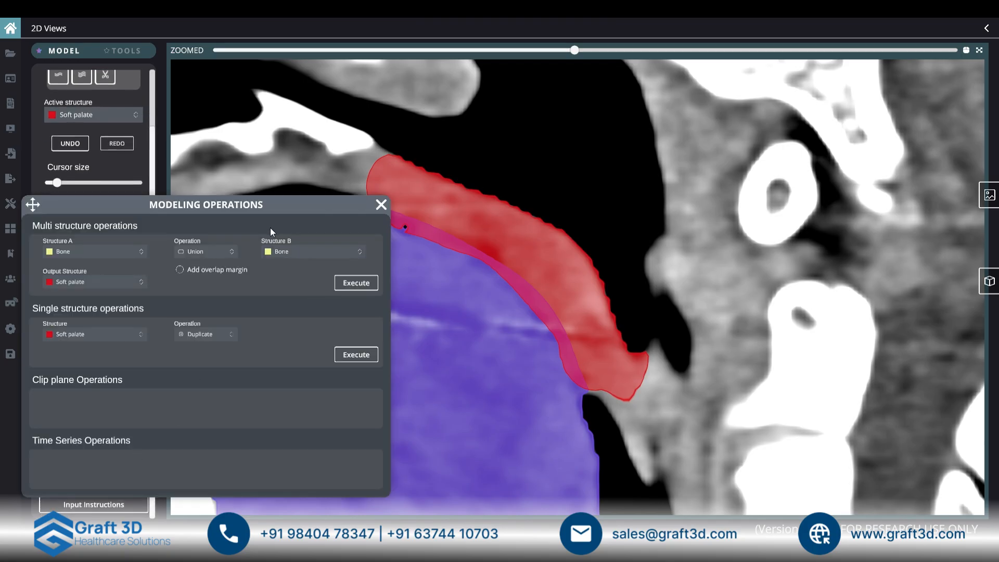
left_click_drag(271, 227, 230, 254)
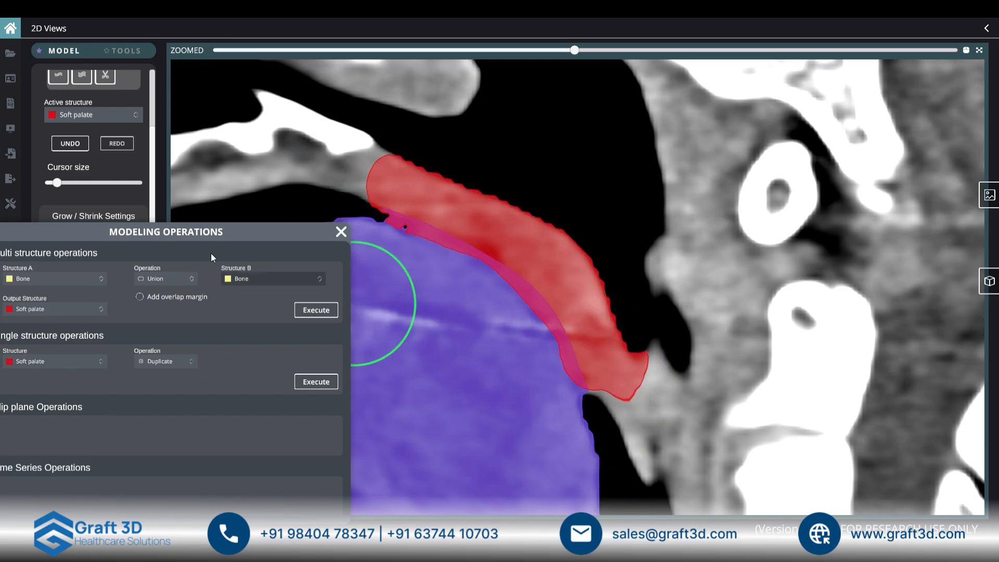
left_click_drag(202, 238, 225, 131)
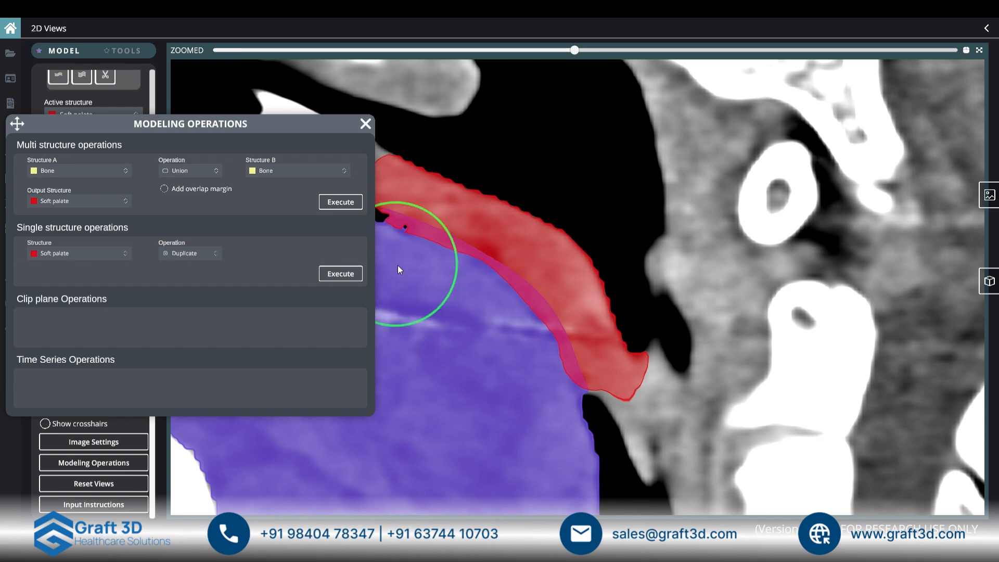
left_click(125, 170)
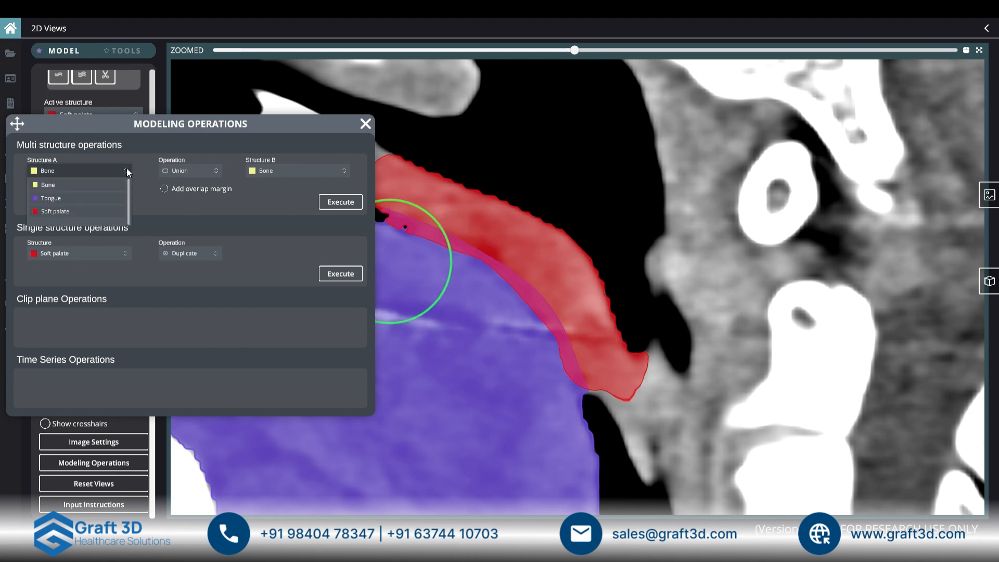
left_click(88, 211)
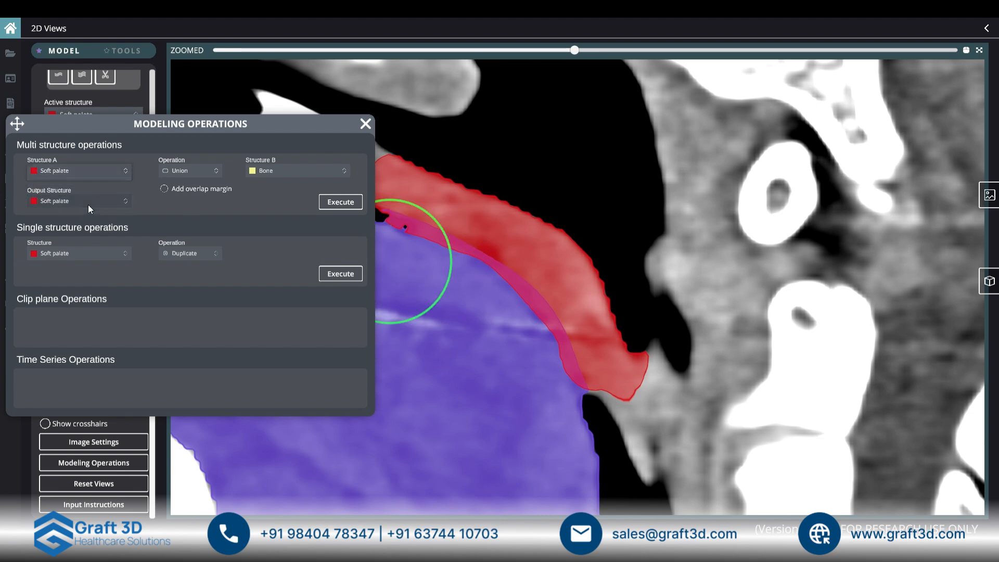
left_click(186, 172)
left_click(196, 213)
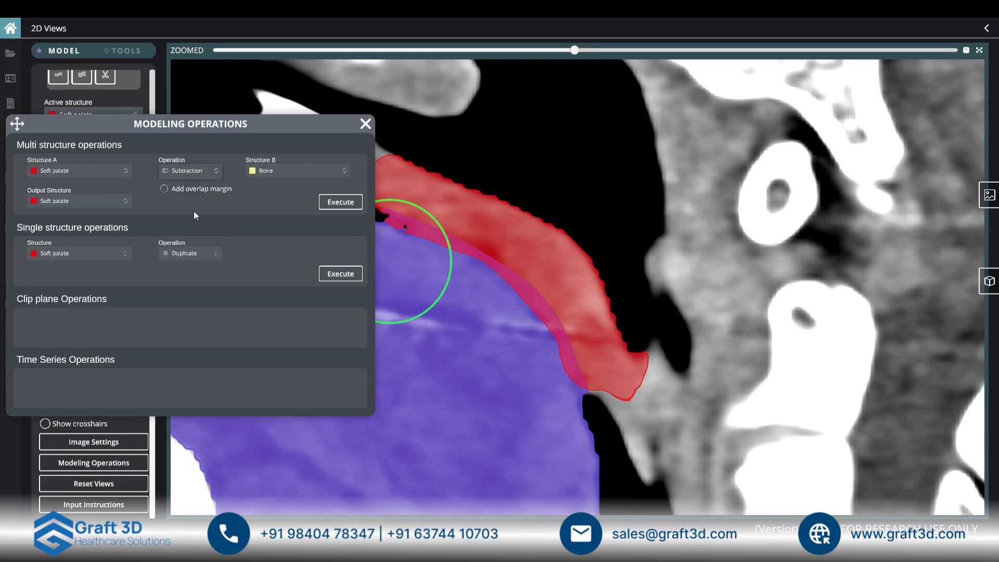
left_click(292, 168)
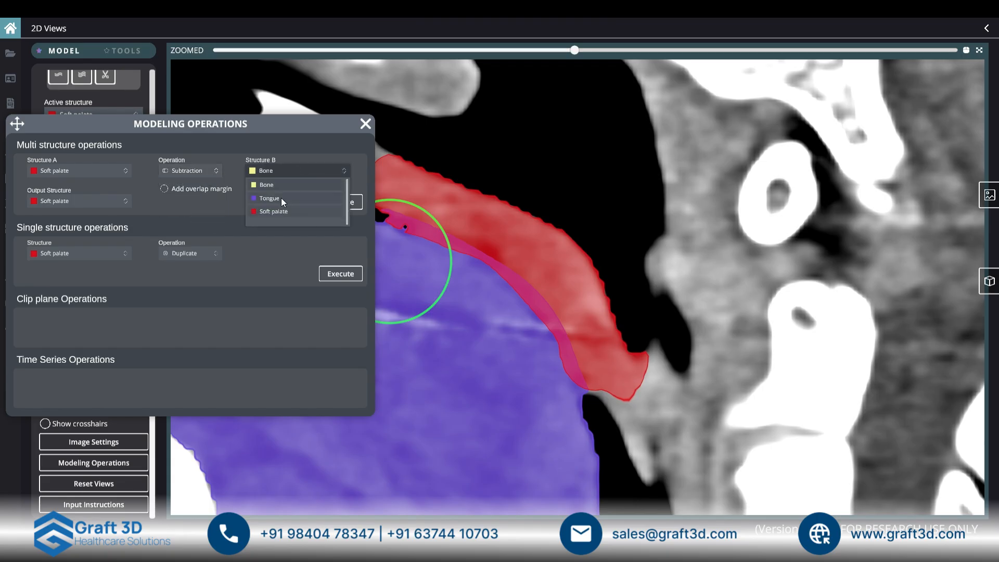
left_click(283, 200)
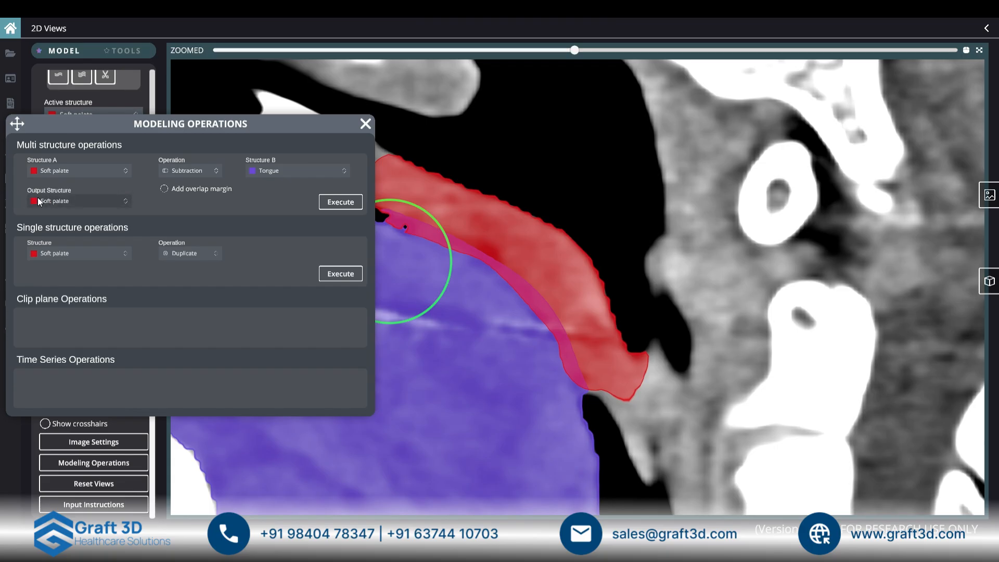
left_click(340, 202)
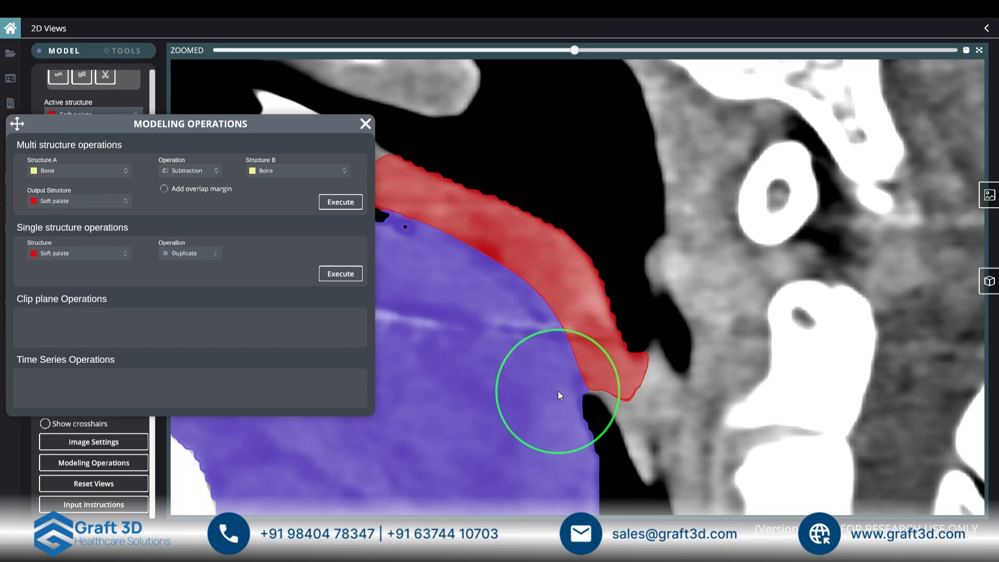
Examine the boundary between Soft palate and Tongue across the slices, and close the modeling operations window.
scroll(562, 391, "down", 5)
scroll(562, 391, "up", 12)
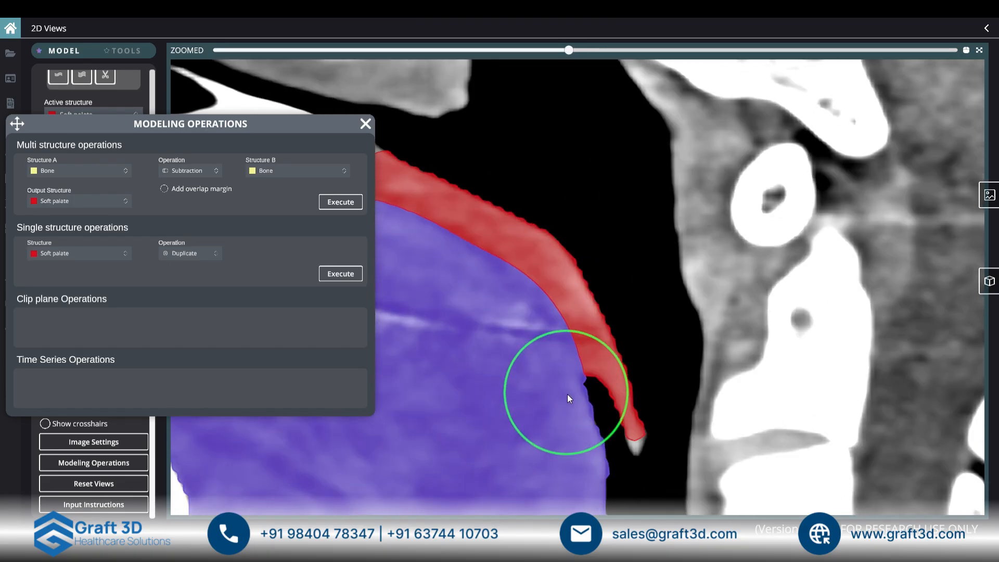
scroll(580, 400, "up", 4)
scroll(579, 401, "down", 5)
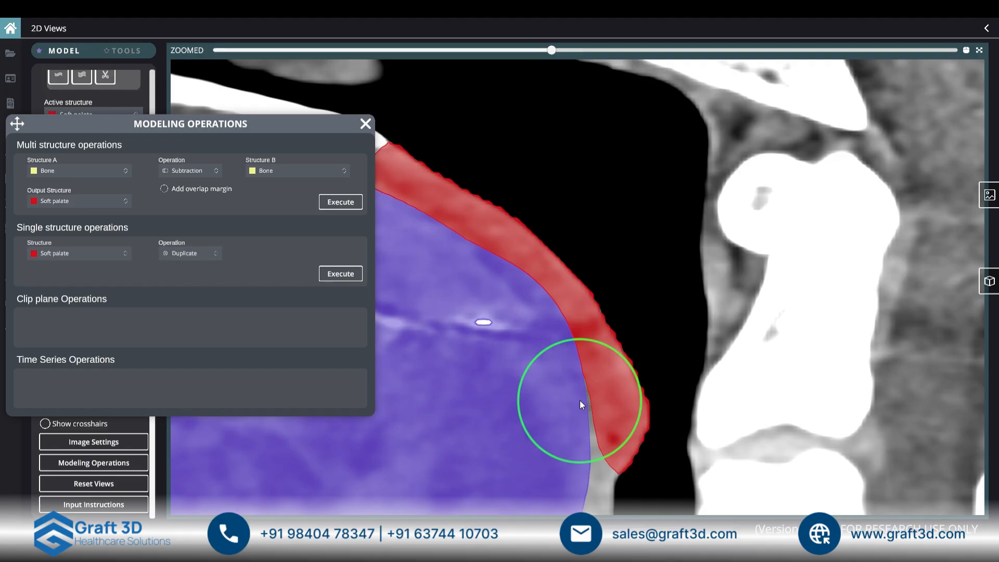
right_click_drag(555, 345, 569, 367)
scroll(570, 370, "down", 5)
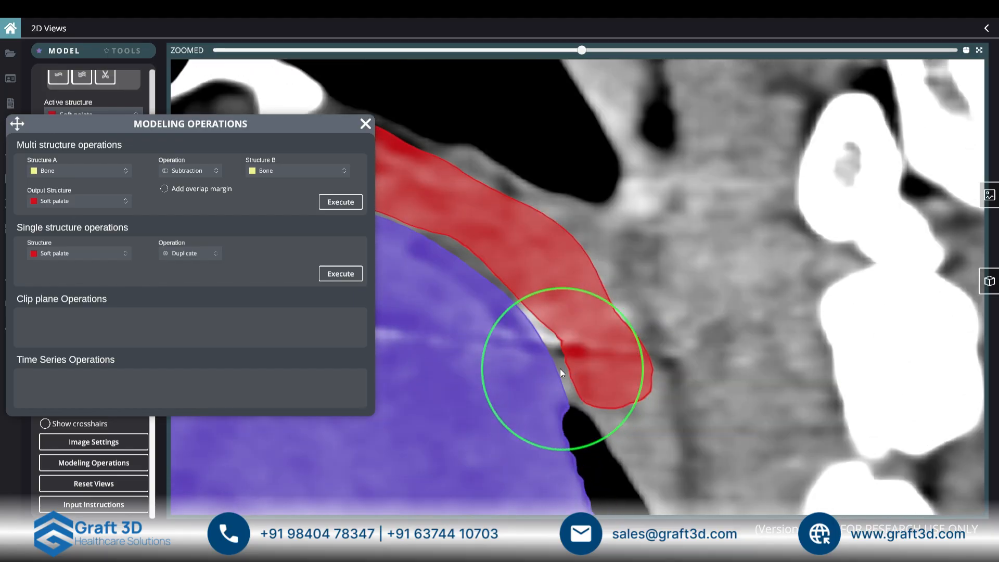
scroll(583, 375, "up", 11)
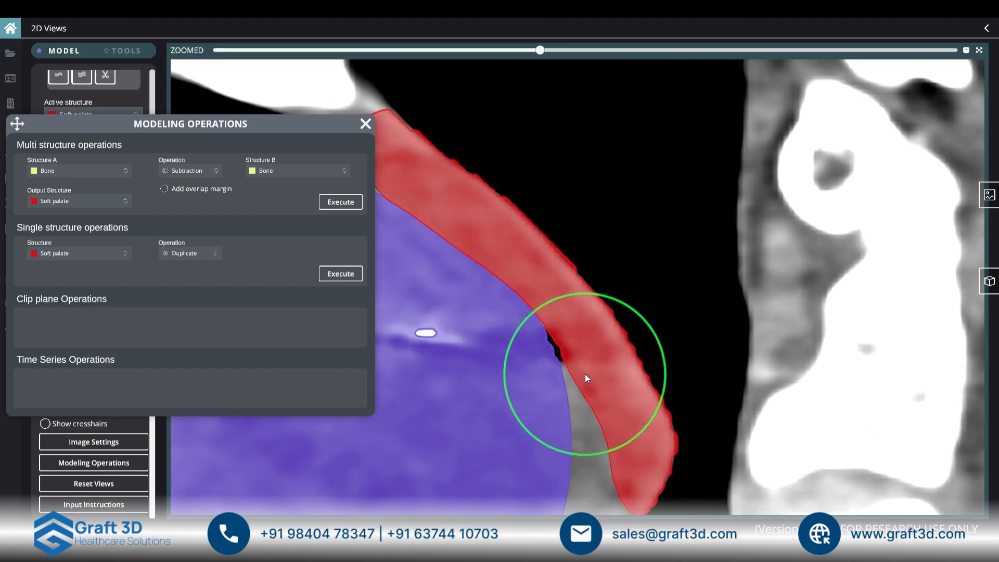
scroll(652, 334, "down", 5)
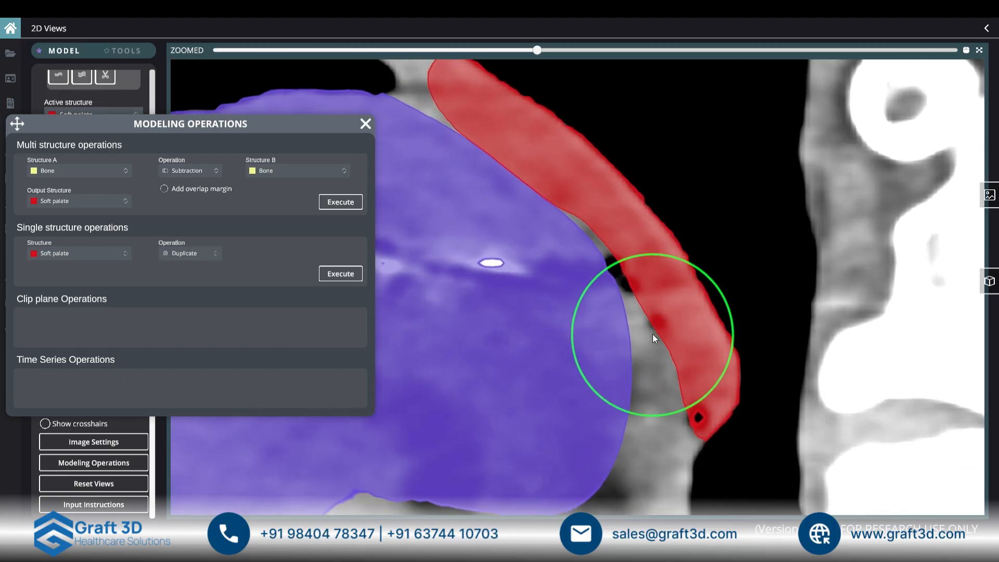
scroll(647, 336, "up", 1)
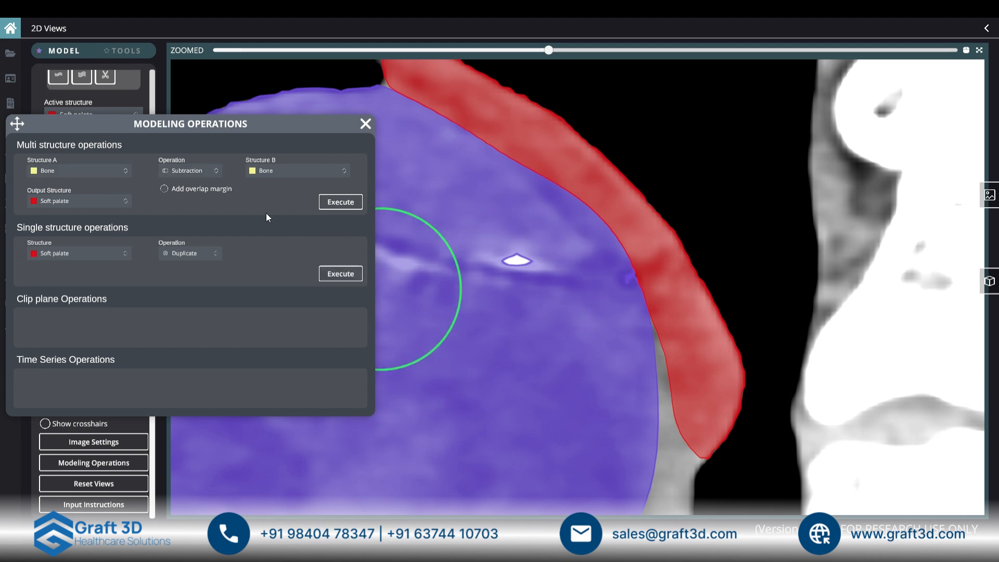
scroll(557, 294, "down", 5)
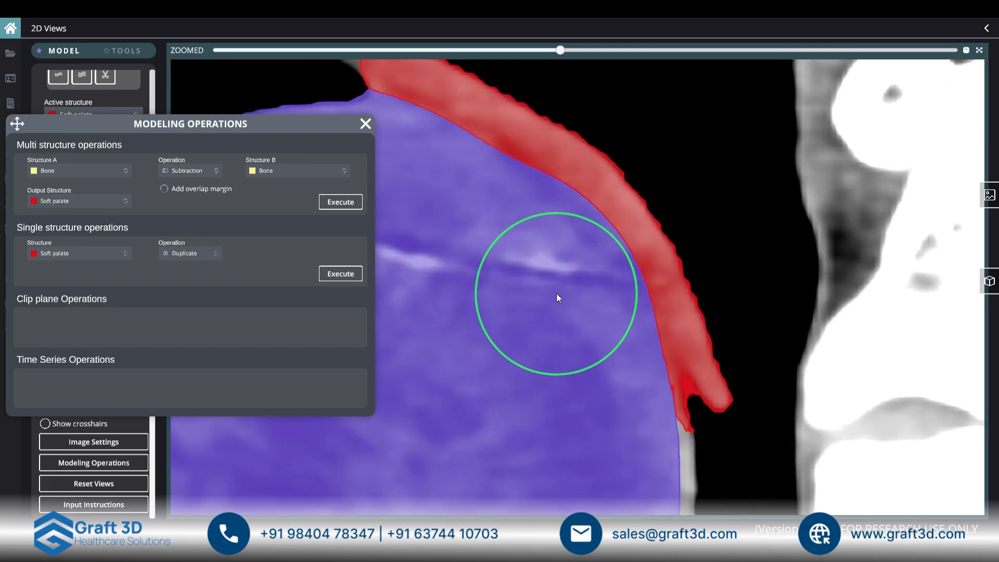
scroll(557, 293, "up", 5)
left_click(366, 124)
Create another structure in Model_0 and name it Epiglottis.
scroll(549, 237, "down", 5, "ctrl")
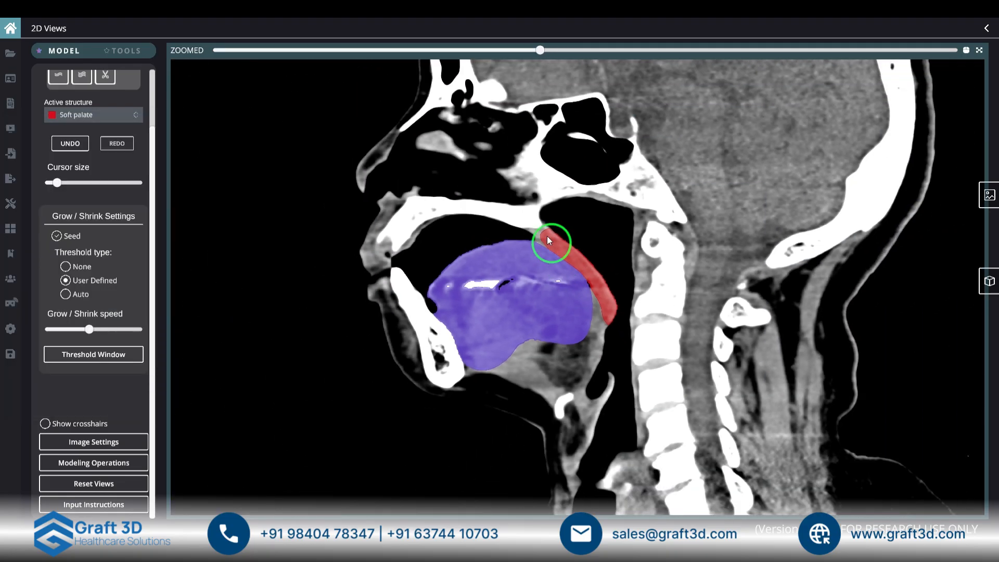
scroll(602, 330, "up", 5, "ctrl")
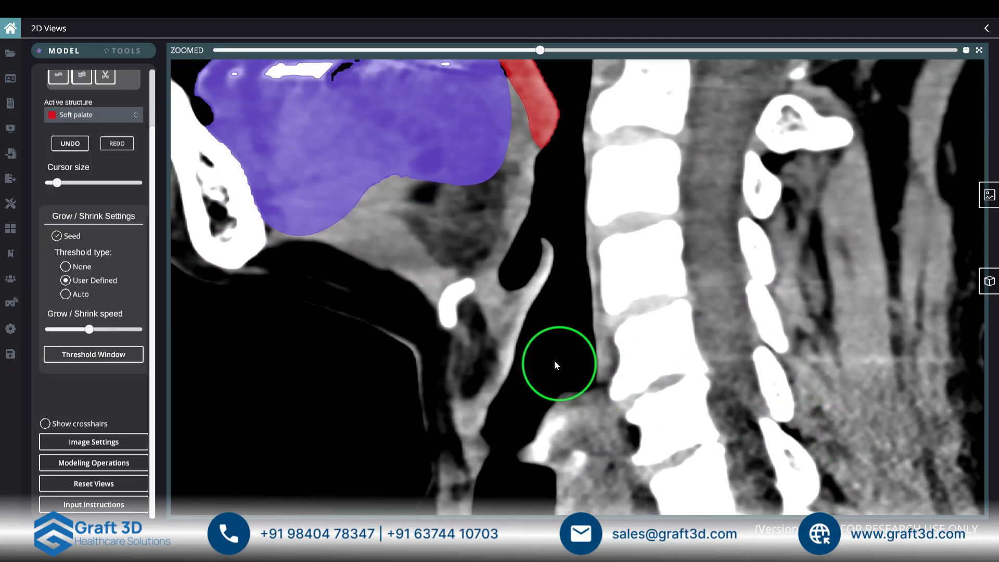
left_click(989, 281)
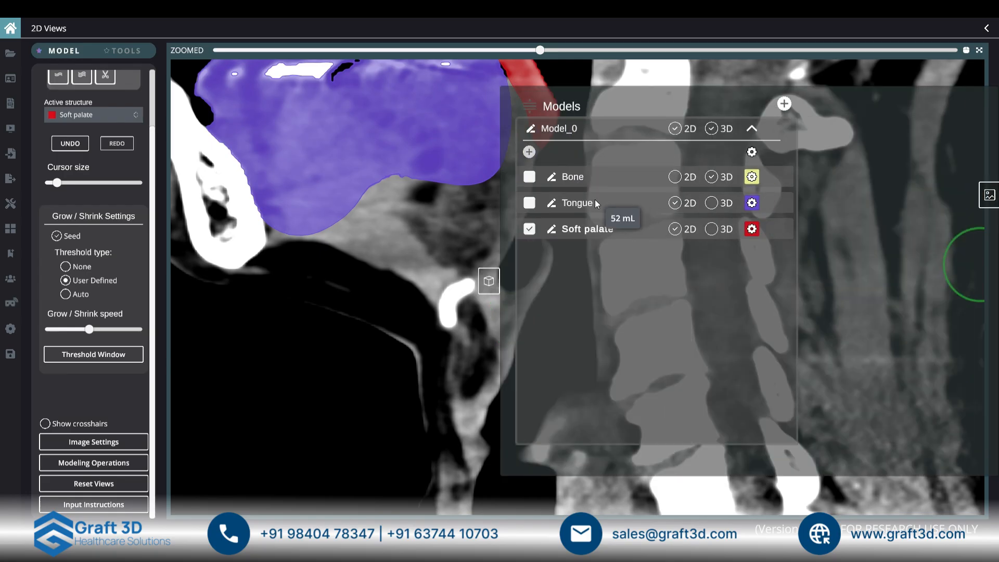
left_click(529, 151)
left_click(894, 317)
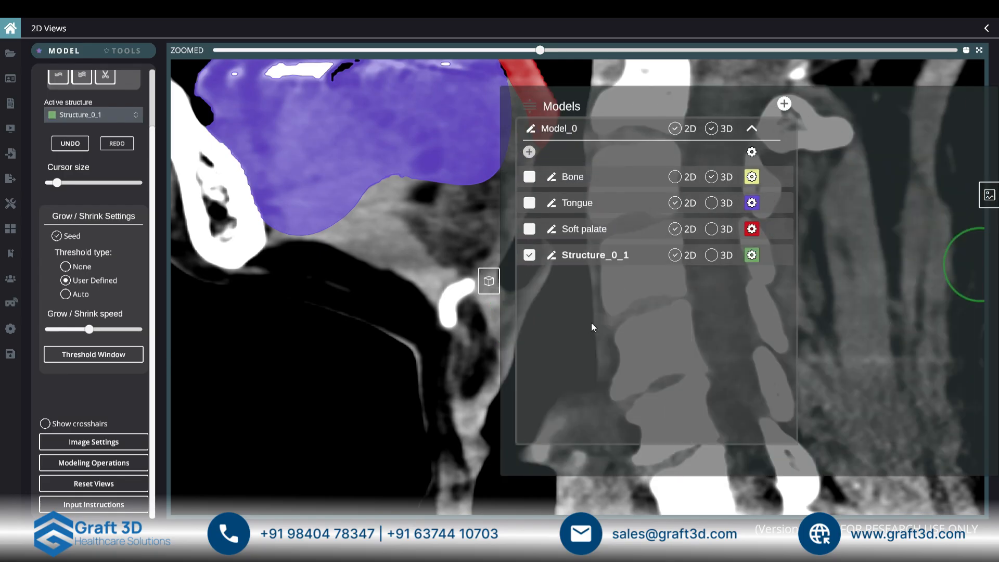
left_click(555, 256)
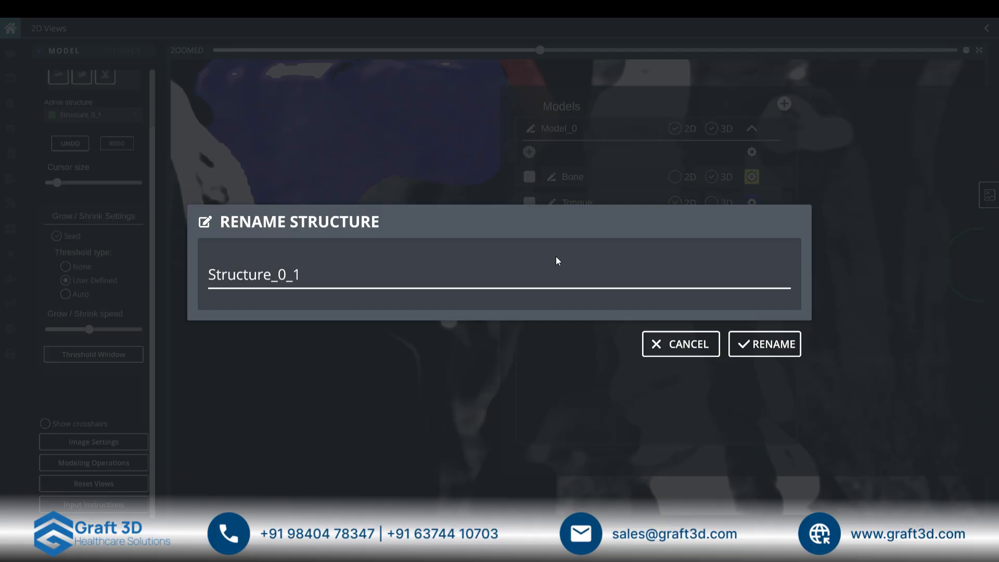
key("ctrl+a")
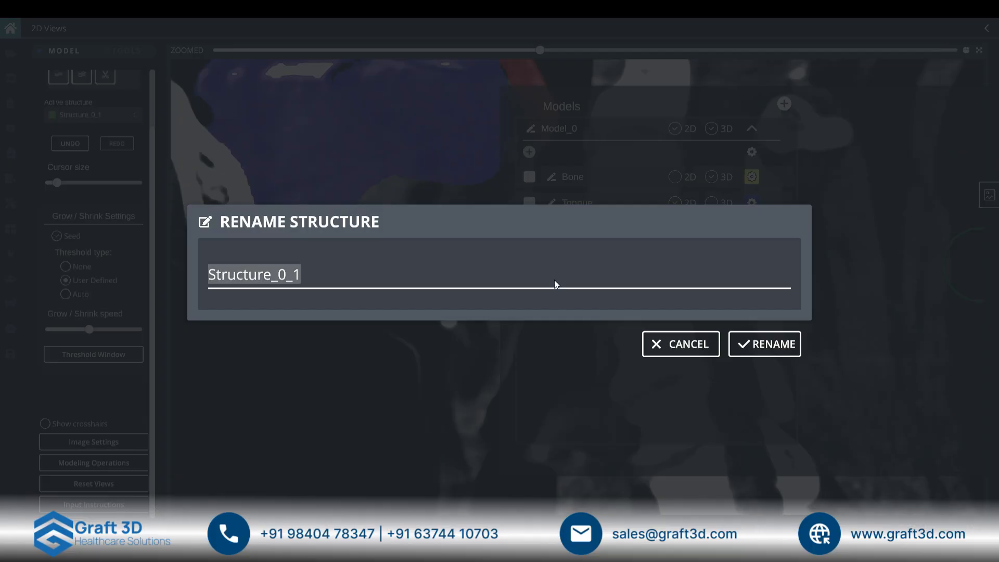
type("Epiglottis")
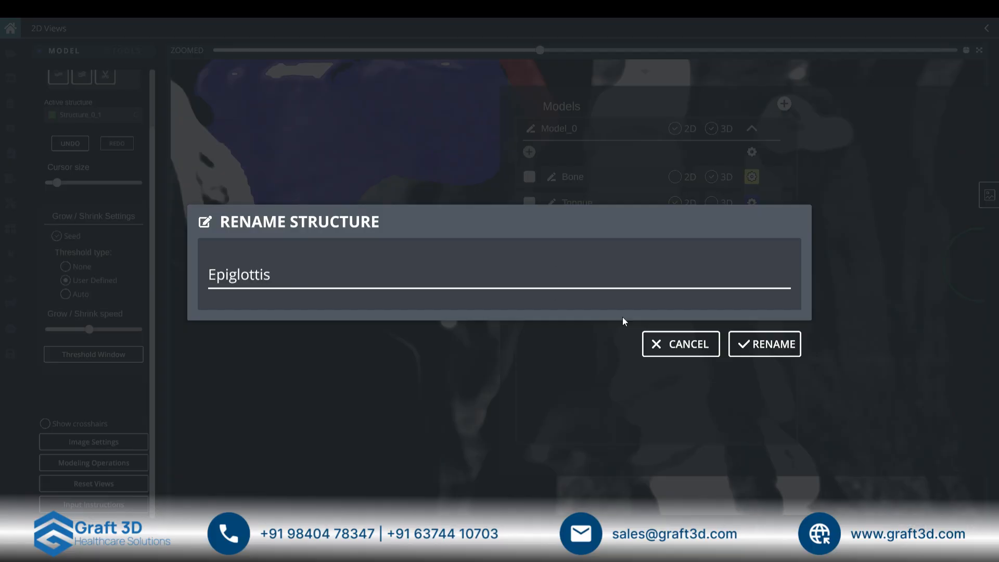
left_click(754, 346)
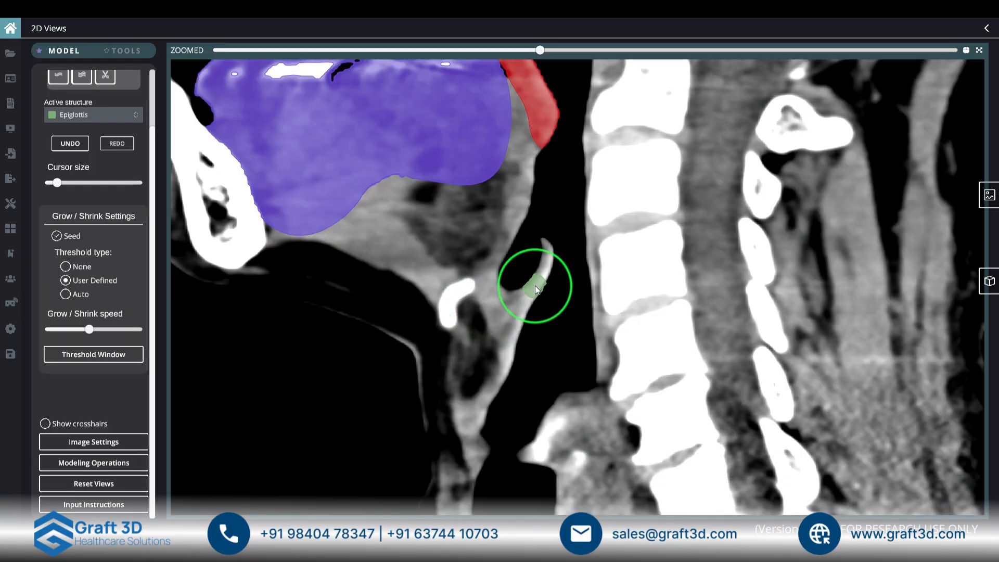
Grow Epiglottis along the thin flap behind the hyoid bone, covering slices on both sides of the midline.
mouse_move(535, 285)
left_mouse_down()
mouse_move(549, 252)
mouse_move(523, 307)
mouse_move(546, 246)
left_mouse_up()
scroll(536, 305, "up", 4)
scroll(537, 306, "up", 4)
scroll(525, 312, "up", 7)
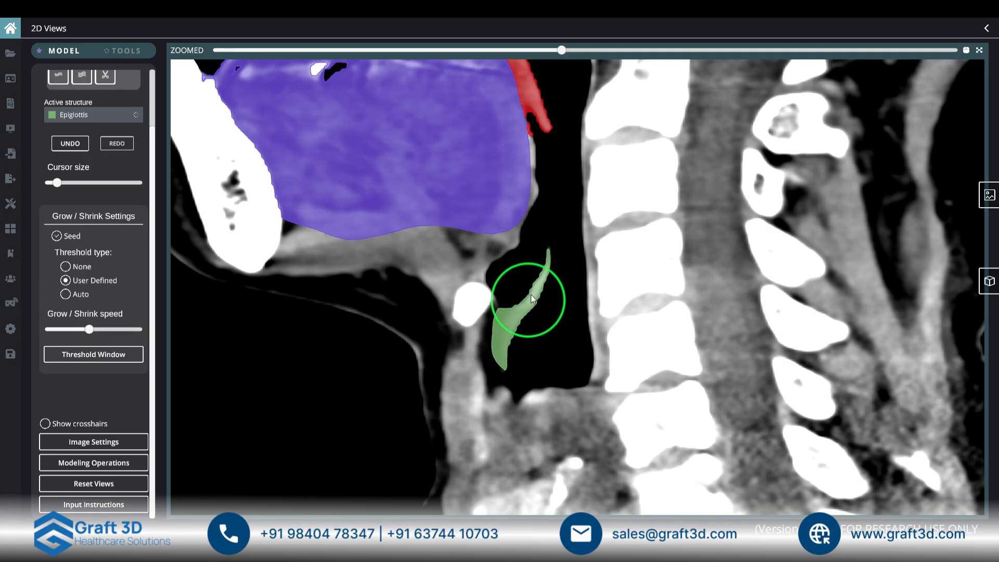
scroll(536, 297, "up", 10)
scroll(529, 302, "down", 20)
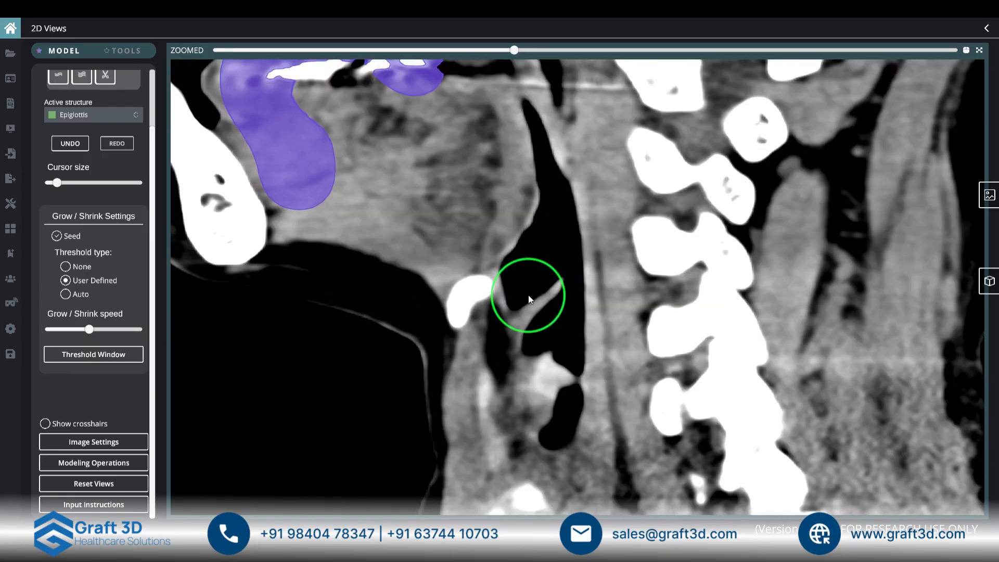
left_click_drag(528, 299, 561, 285)
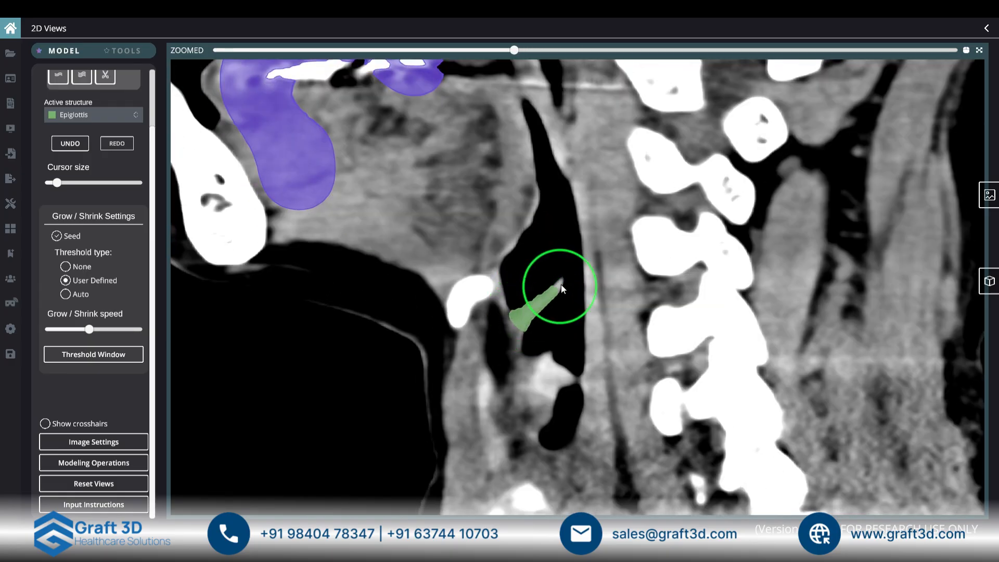
scroll(555, 295, "down", 6)
scroll(555, 297, "up", 13)
scroll(585, 331, "down", 5, "ctrl")
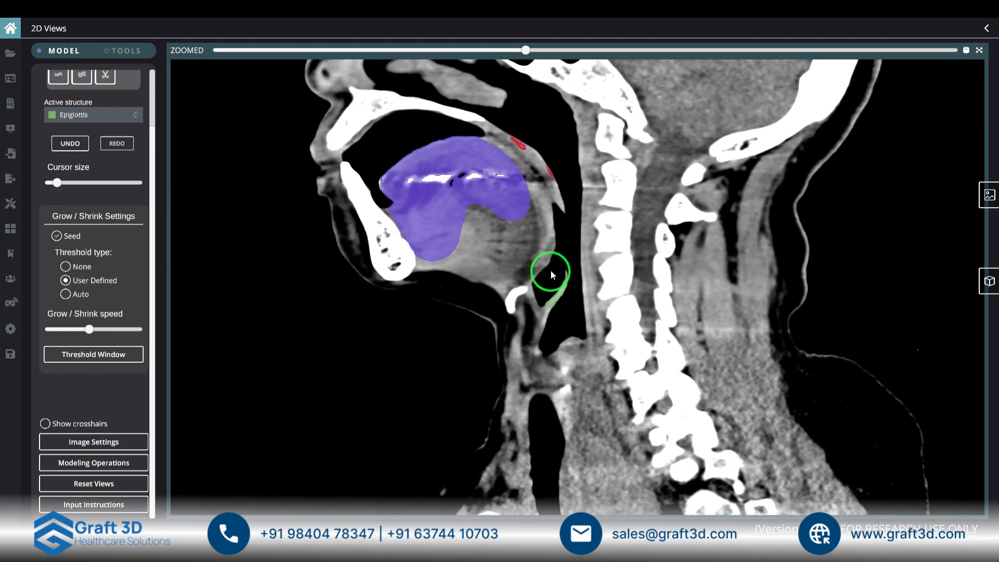
Examine how Epiglottis, Soft palate and Tongue sit against the surrounding air space across the sagittal slices.
middle_click_drag(554, 195, 572, 379)
scroll(572, 379, "up", 15)
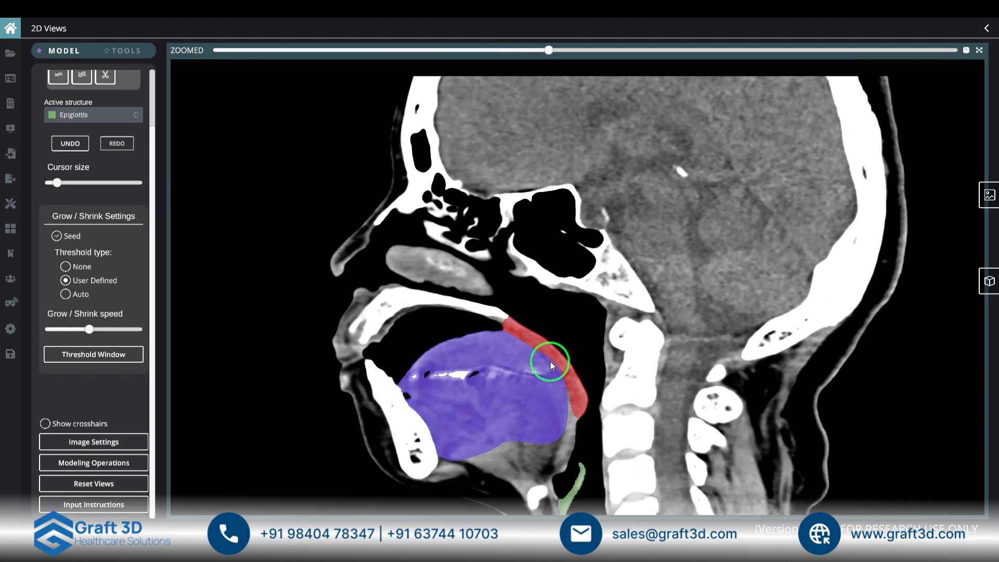
scroll(542, 369, "up", 9)
scroll(542, 372, "down", 5)
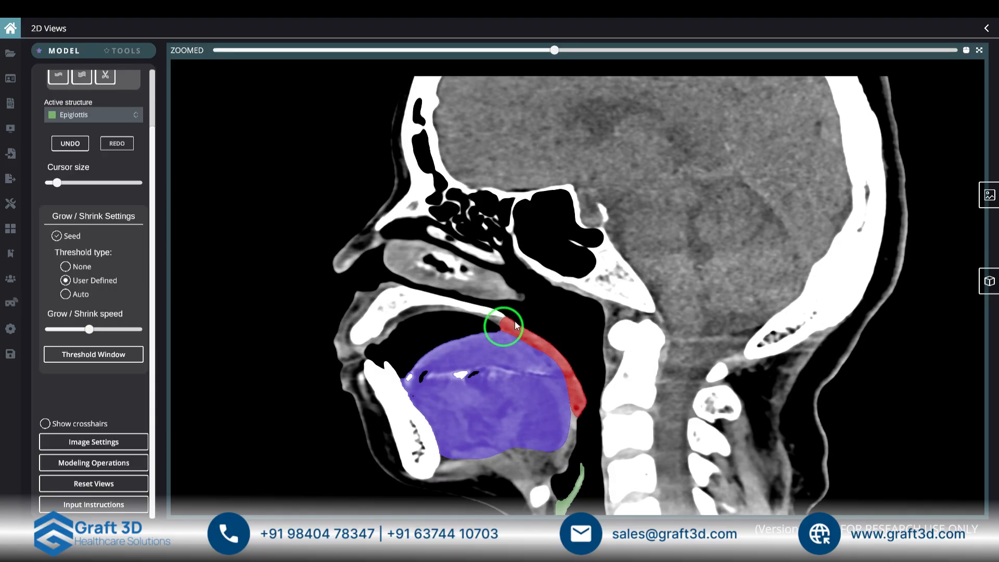
middle_click_drag(573, 450, 536, 330)
middle_click_drag(532, 373, 569, 399)
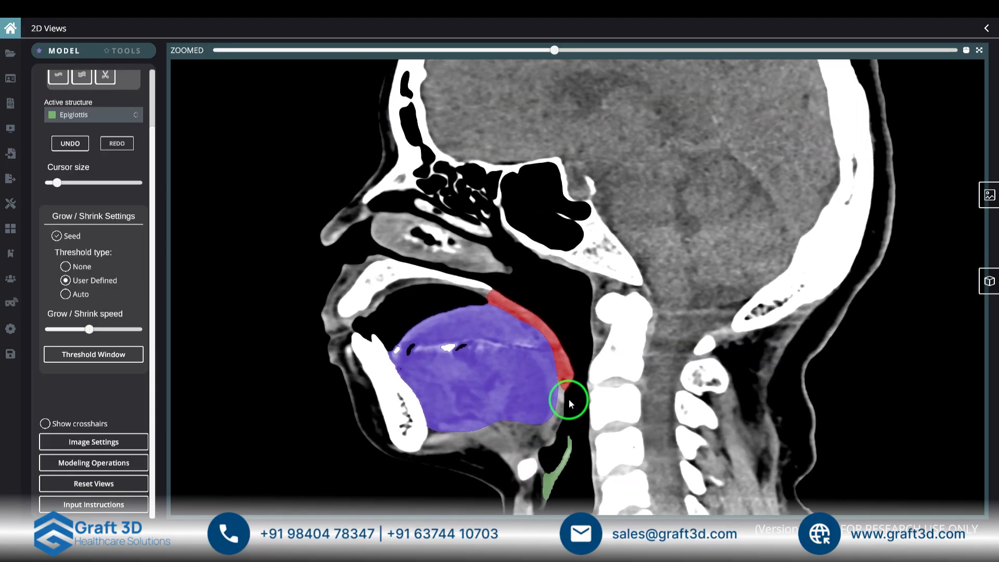
Create another structure in Model_0 with High level of detail and name it Airway.
left_click(989, 281)
left_click(529, 151)
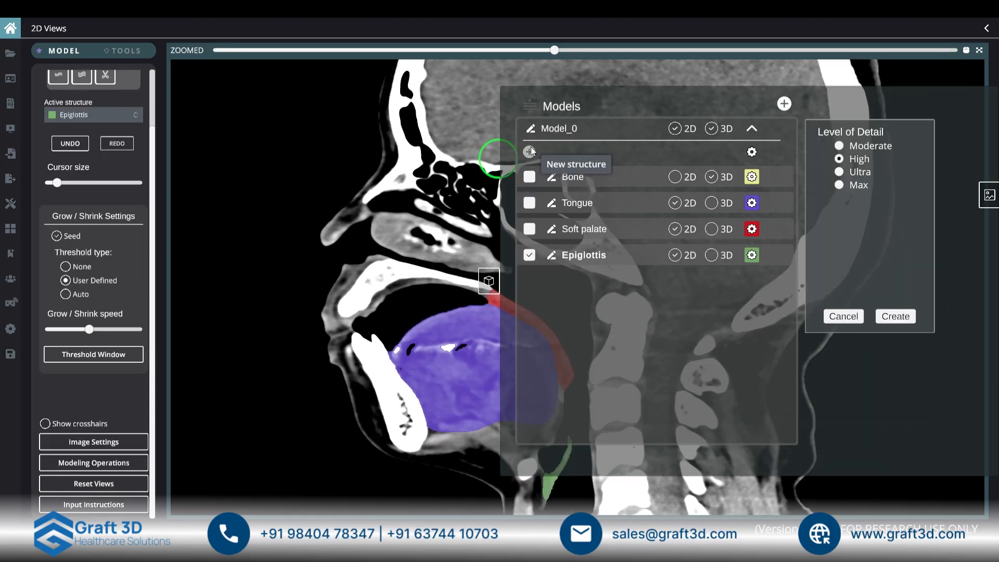
left_click(893, 316)
left_click(551, 282)
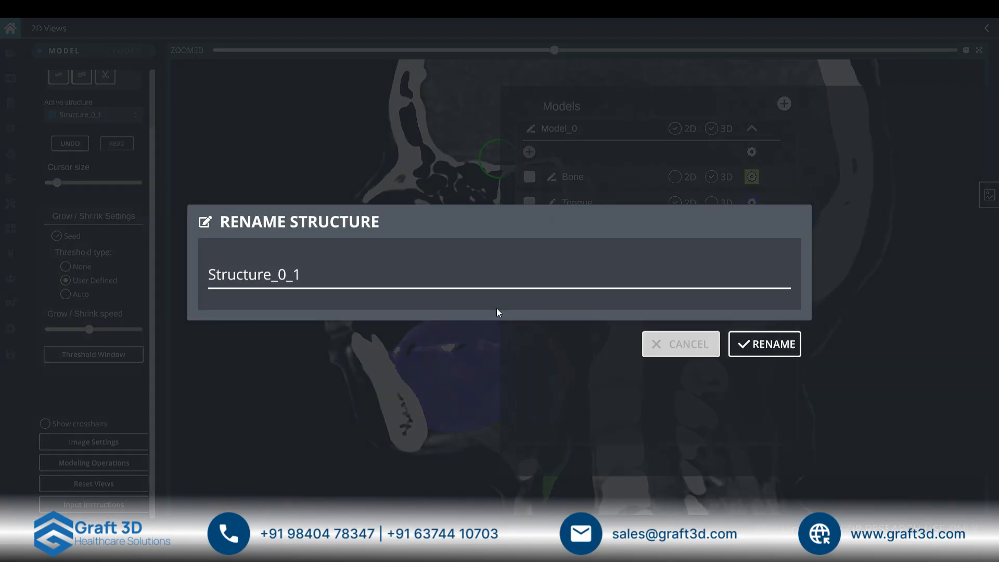
key("ctrl+a")
type("Airwq")
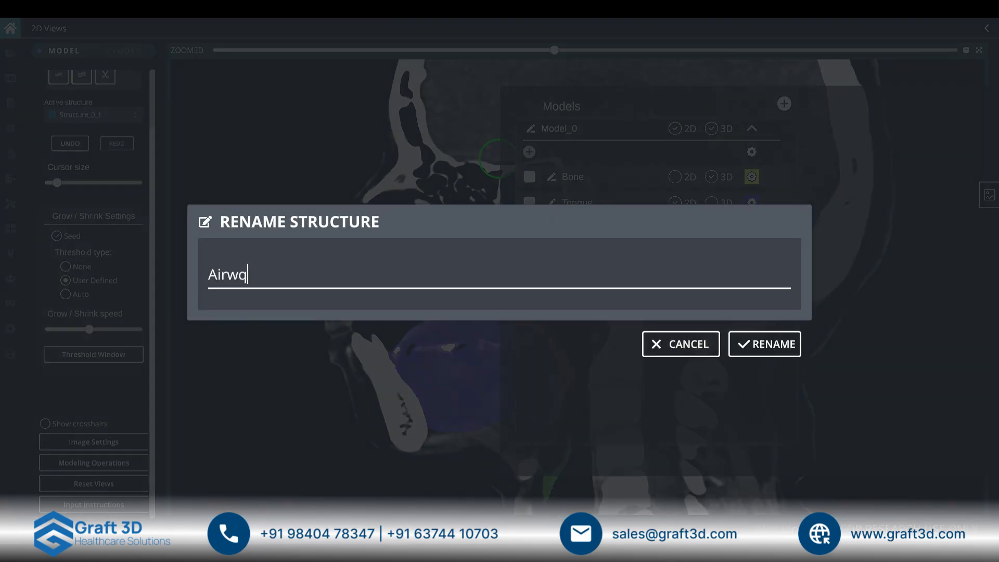
key("BackSpace")
type("ay")
left_click(769, 346)
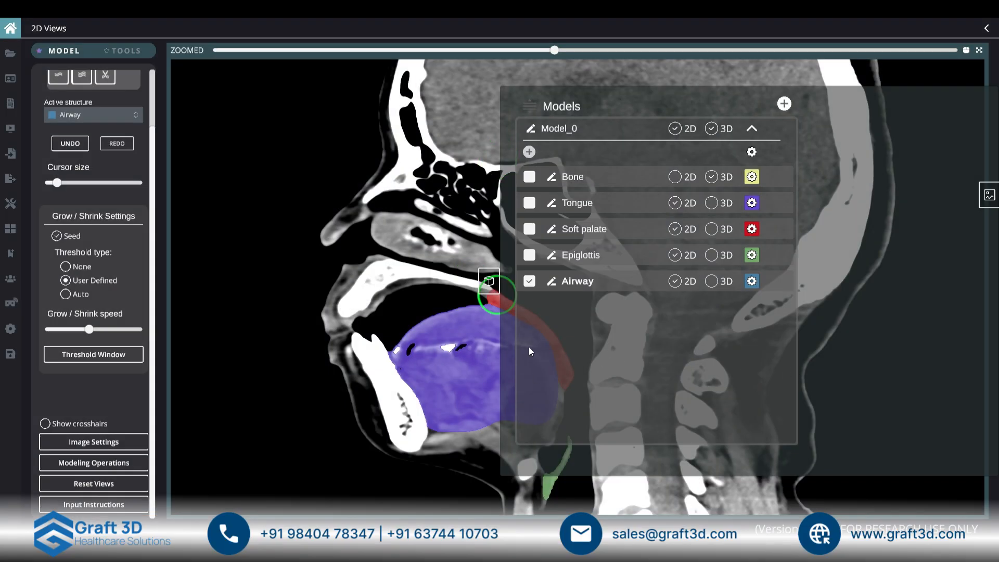
left_click(490, 283)
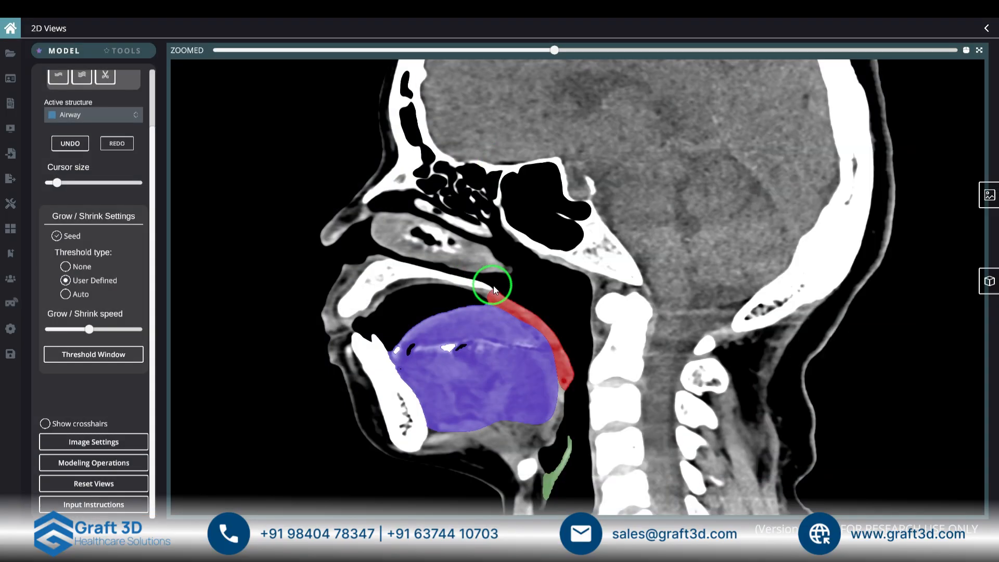
Display the threshold and set its range to a minimum of -8192 and a maximum of -181.
left_click(94, 355)
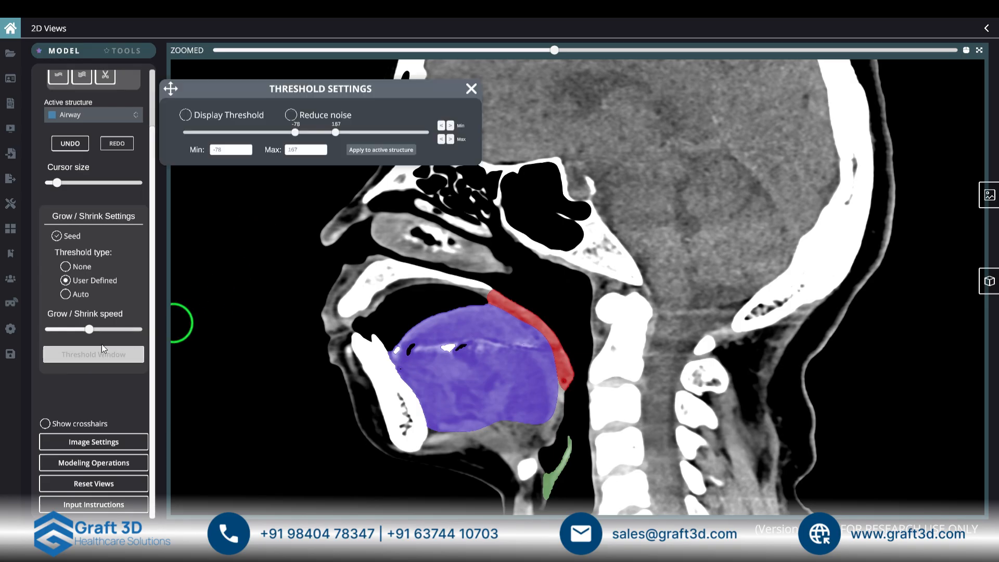
left_click(224, 115)
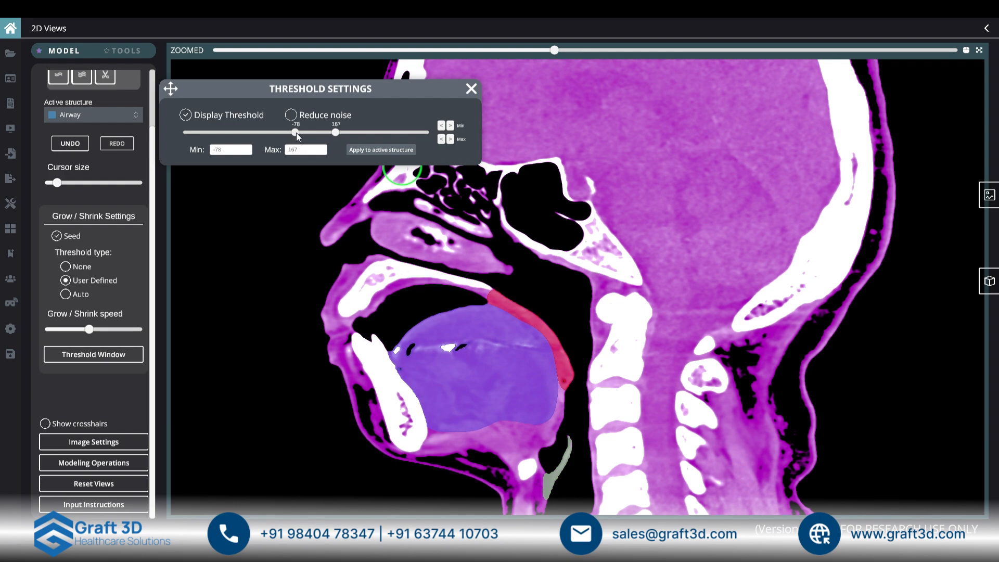
left_click_drag(296, 133, 206, 131)
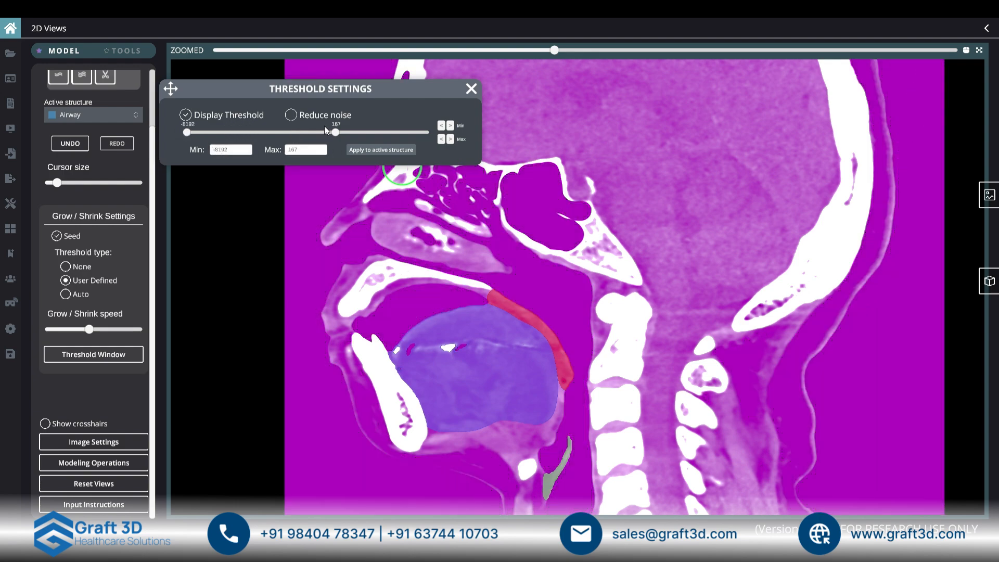
left_click_drag(336, 133, 262, 137)
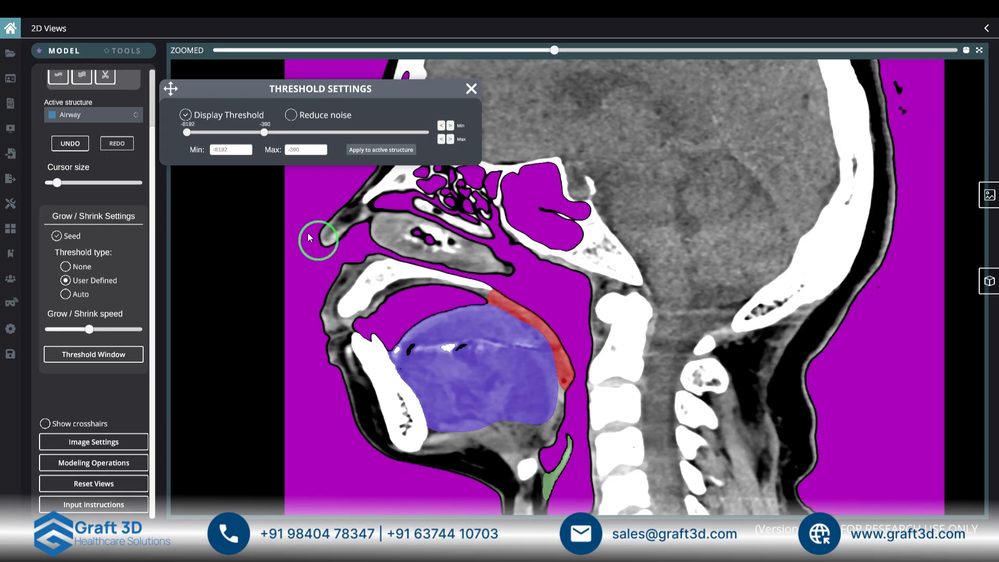
middle_click_drag(574, 489, 481, 360)
scroll(481, 360, "up", 15)
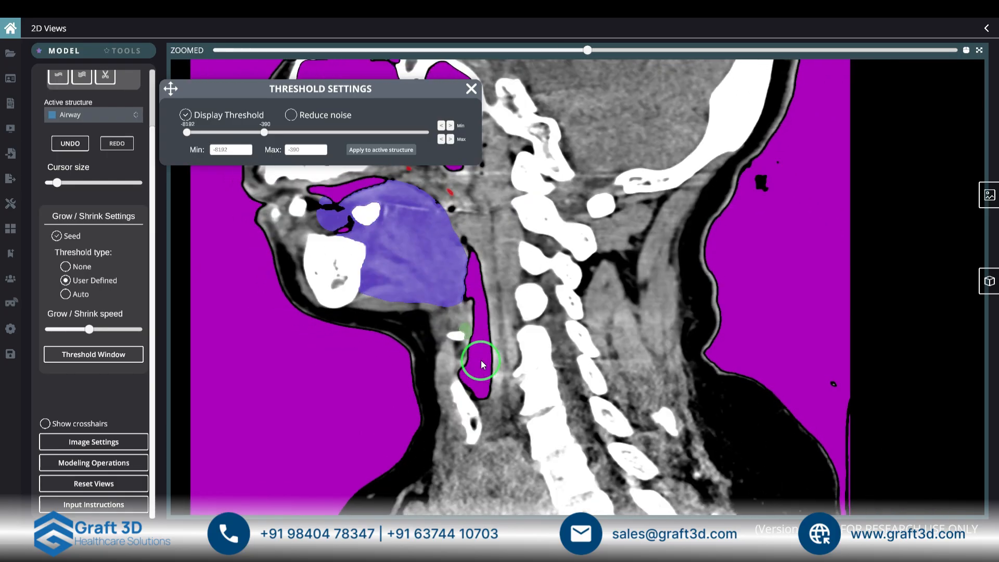
scroll(480, 373, "down", 6)
scroll(480, 380, "down", 3)
left_click_drag(264, 133, 275, 133)
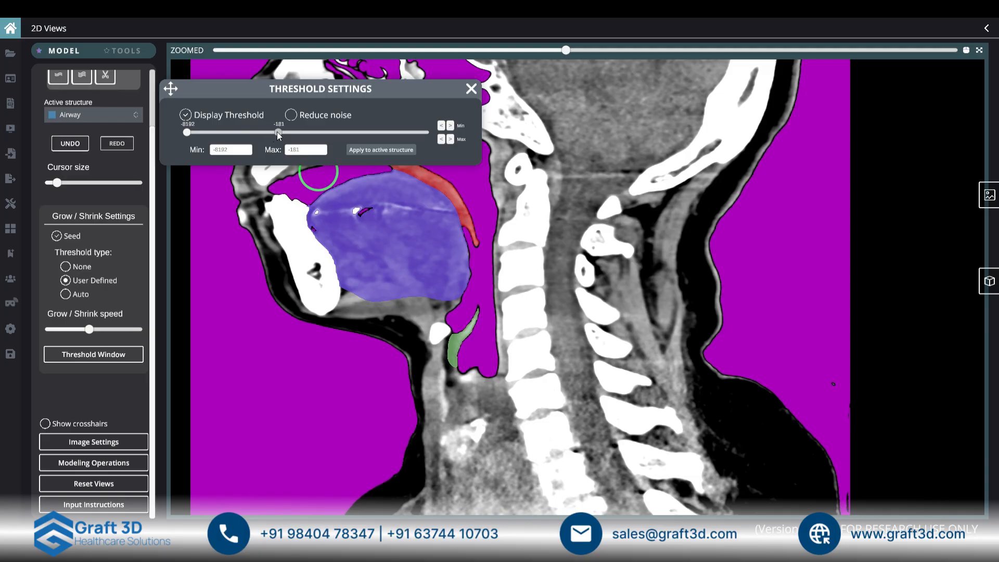
left_click(471, 88)
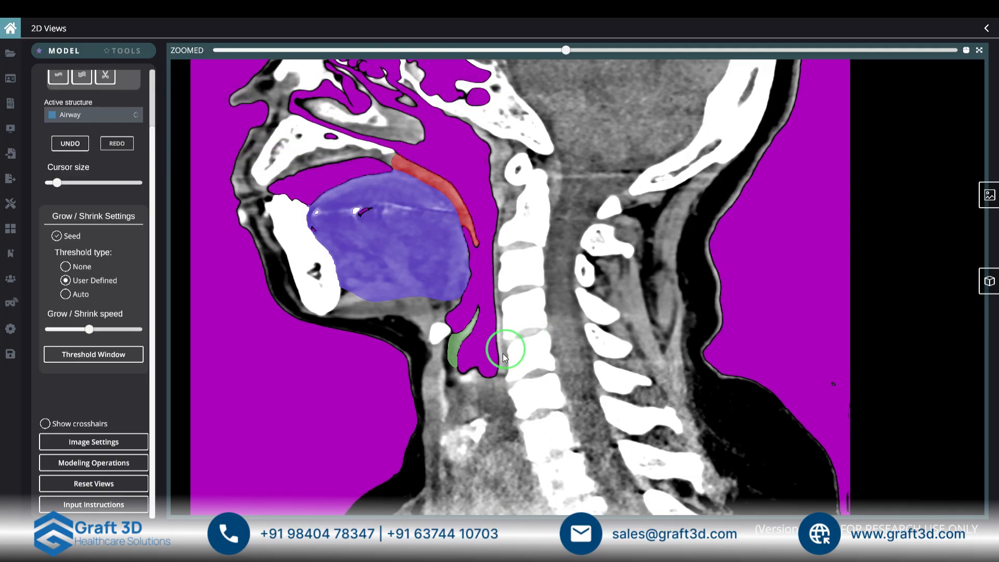
Enlarge the cursor and grow Airway through the air spaces of the throat, behind the soft palate and above the tongue near the midline.
left_click(989, 281)
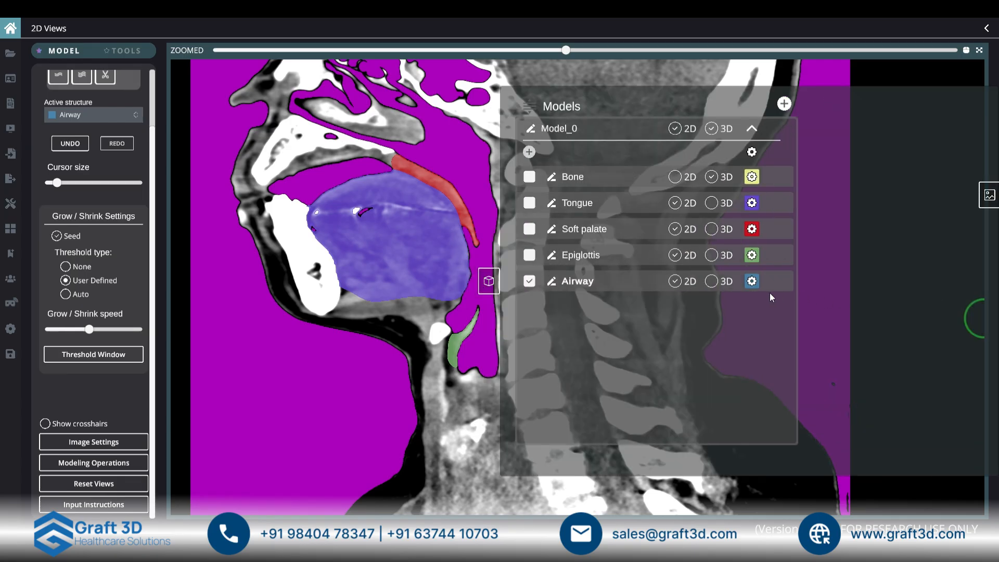
left_click(498, 282)
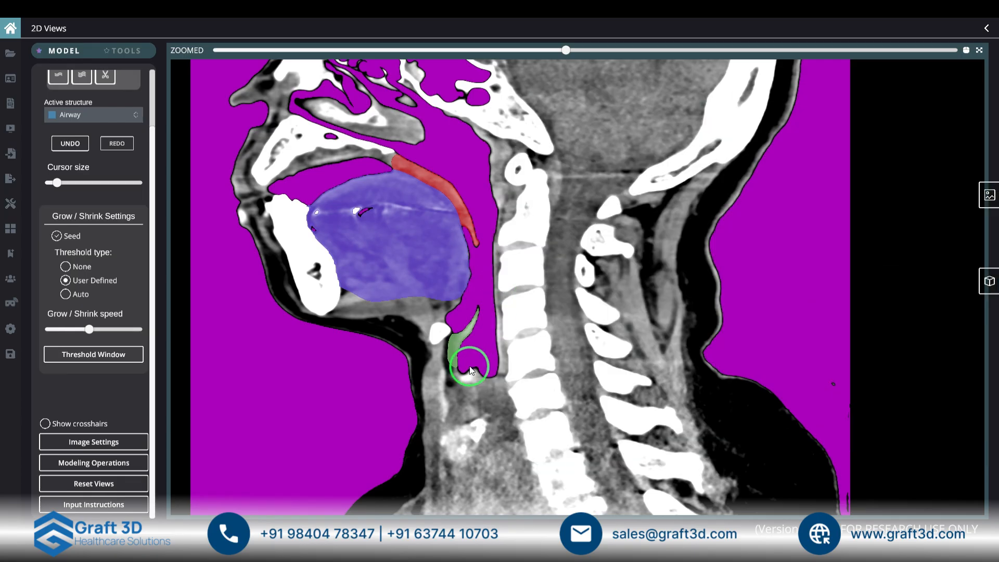
scroll(476, 367, "up", 5, "ctrl")
mouse_move(478, 366)
left_mouse_down()
mouse_move(485, 326)
mouse_move(462, 302)
mouse_move(478, 270)
mouse_move(474, 169)
mouse_move(407, 155)
mouse_move(299, 186)
left_mouse_up()
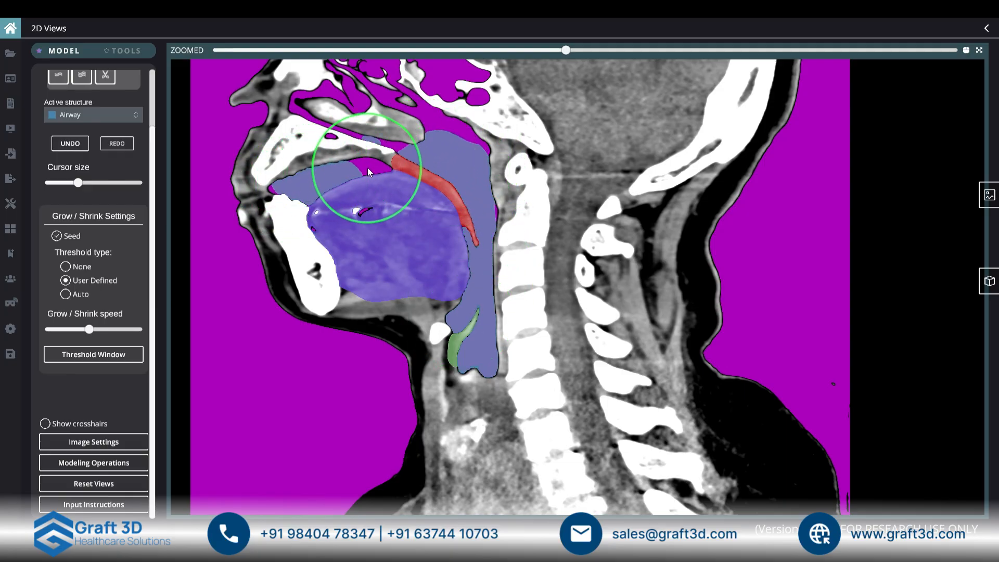
scroll(502, 263, "down", 5)
mouse_move(488, 323)
left_mouse_down()
mouse_move(451, 402)
mouse_move(490, 236)
mouse_move(434, 147)
mouse_move(492, 148)
mouse_move(490, 304)
mouse_move(452, 442)
mouse_move(352, 178)
mouse_move(287, 201)
mouse_move(270, 183)
mouse_move(384, 152)
mouse_move(310, 236)
left_mouse_up()
scroll(320, 238, "up", 3)
scroll(319, 238, "up", 5)
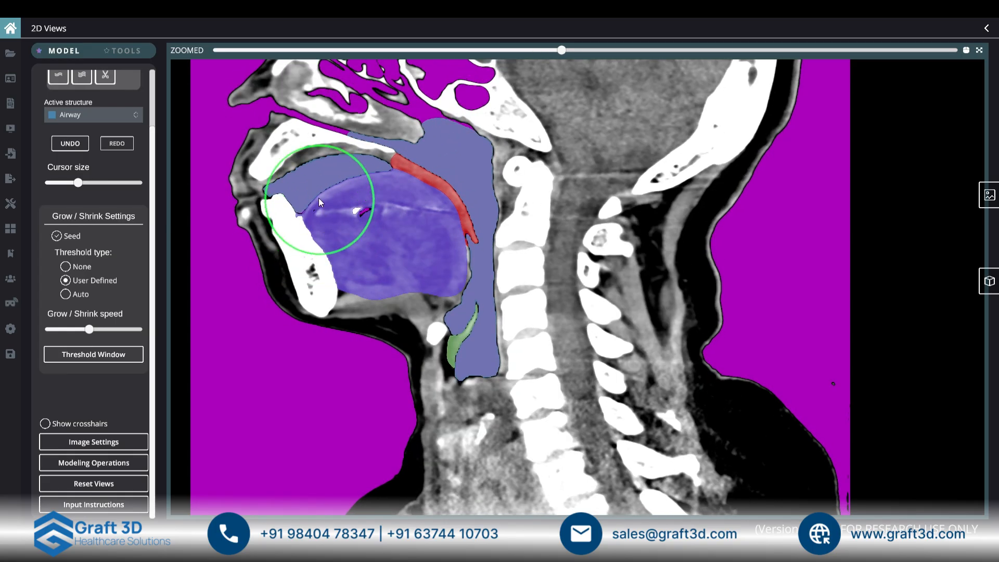
Extend Airway into the lower throat air space on the slices away from the midline, checking coverage on both sides.
scroll(324, 176, "up", 4)
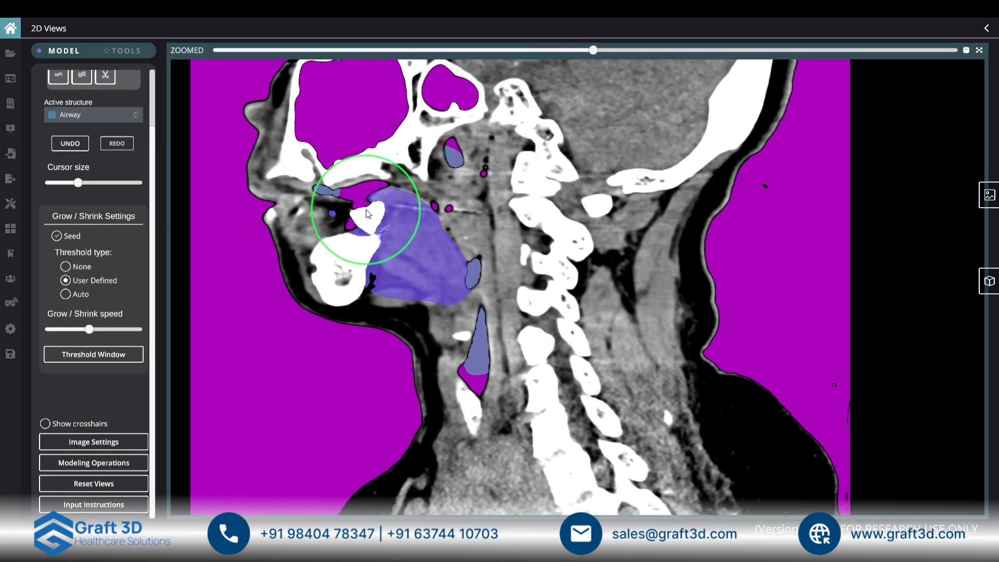
scroll(488, 354, "down", 15)
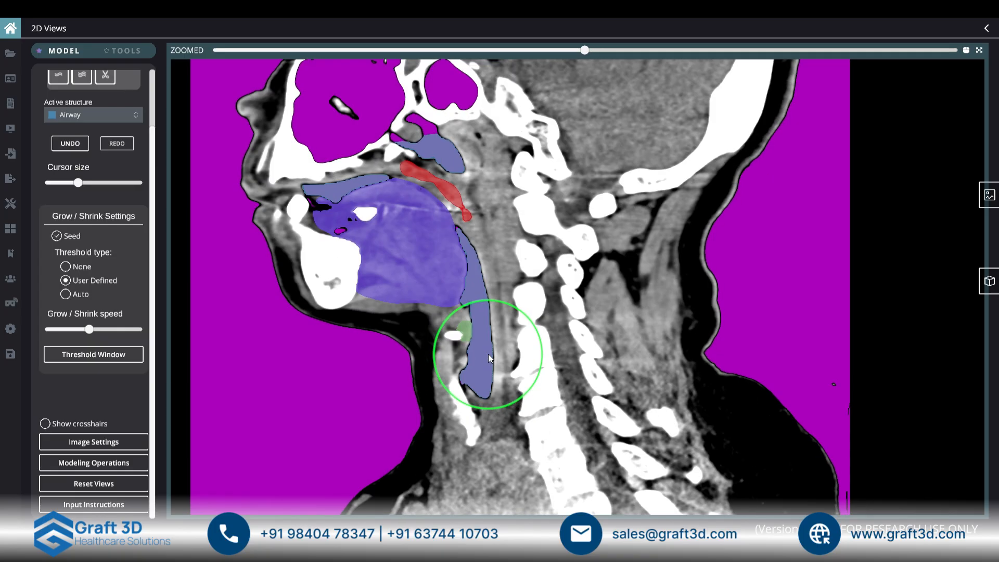
mouse_move(477, 386)
left_mouse_down()
mouse_move(465, 267)
mouse_move(474, 373)
mouse_move(488, 404)
left_mouse_up()
scroll(488, 373, "down", 5)
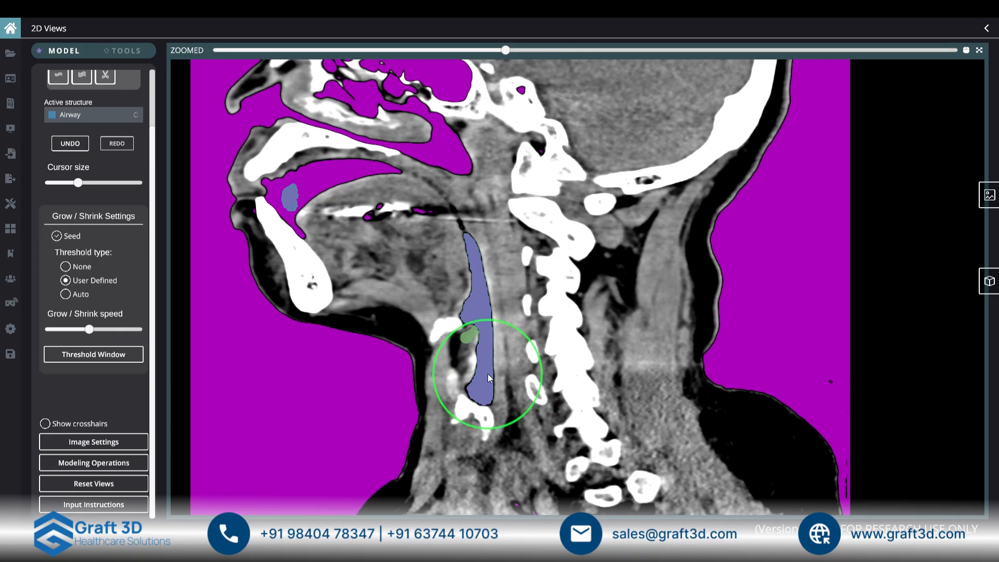
scroll(517, 330, "up", 10)
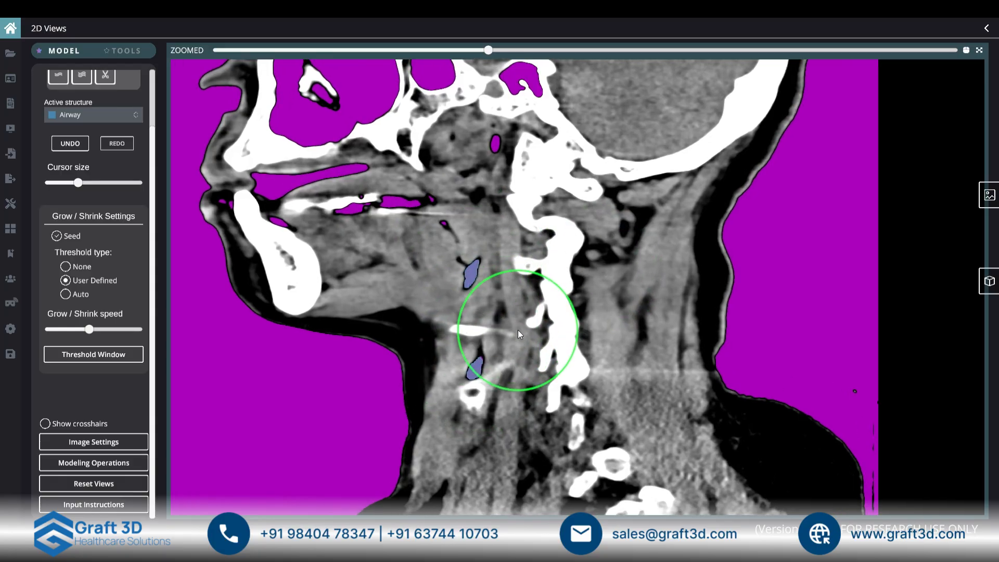
scroll(503, 339, "up", 4)
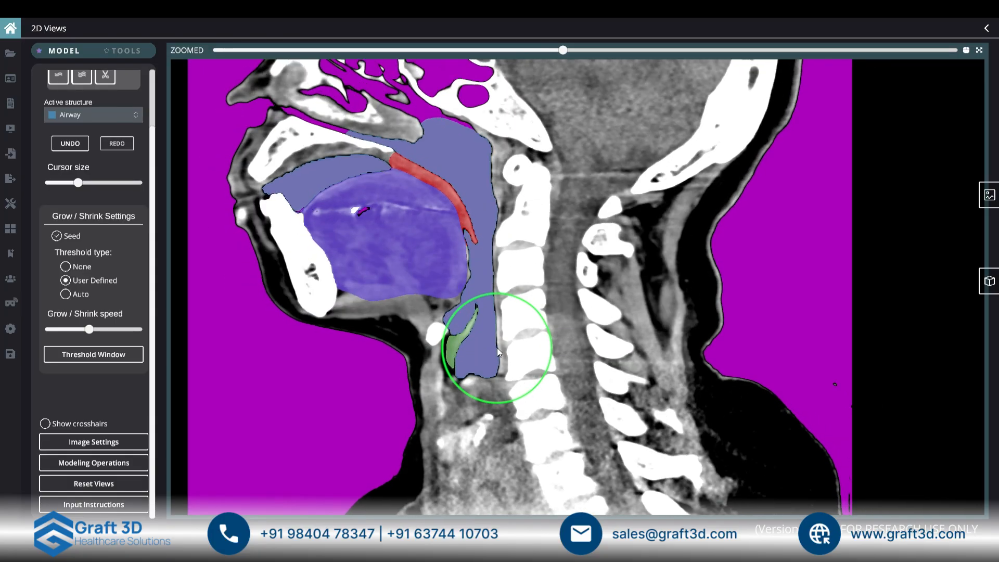
Return to the 3D view and show Tongue, Soft palate, Epiglottis and Airway in 3D.
left_click(986, 29)
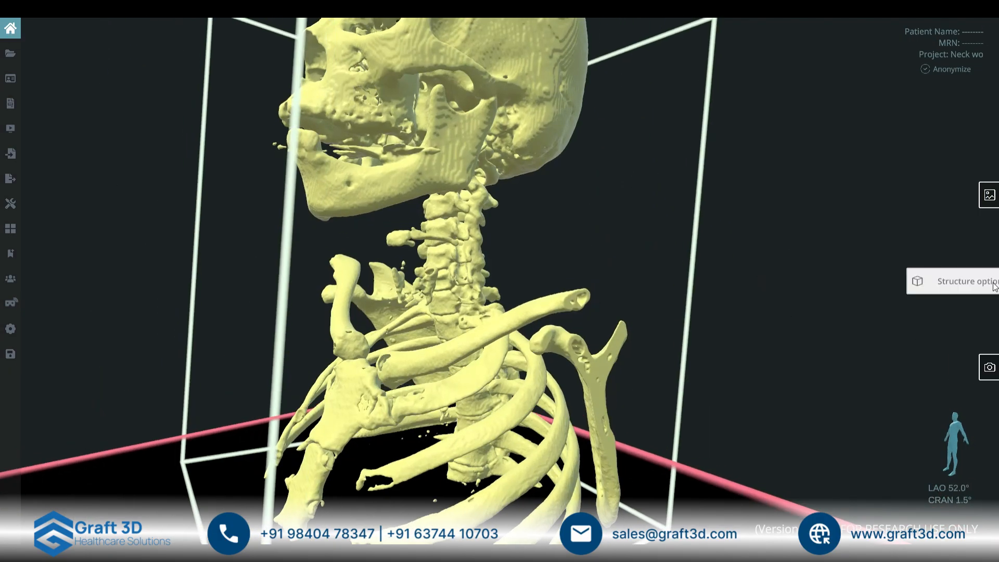
left_click(989, 281)
left_click(711, 203)
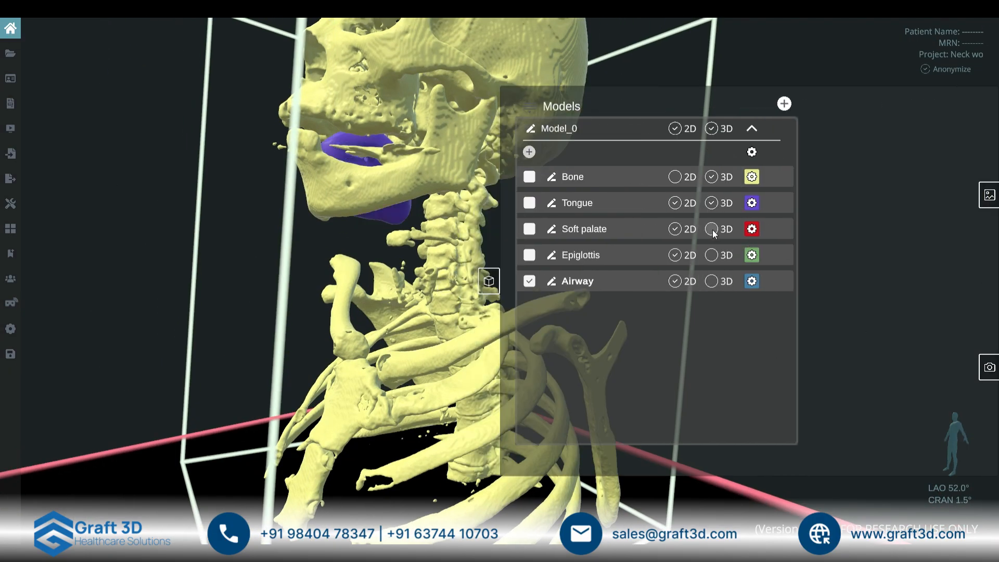
left_click(712, 229)
left_click(711, 255)
left_click(712, 281)
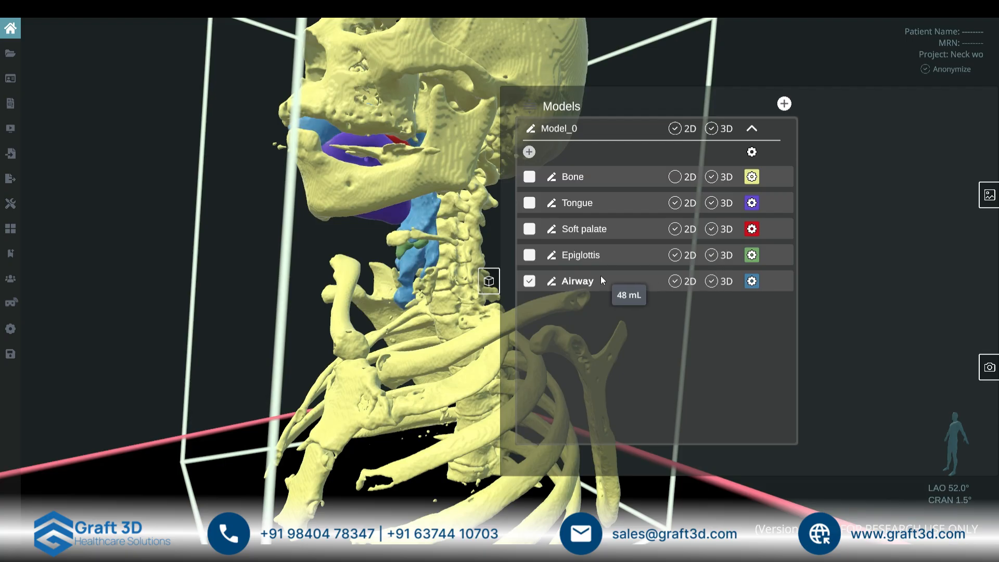
Lower the 3D opacity of Bone to make it translucent, and inspect the structures inside it.
left_click(752, 177)
left_click(811, 136)
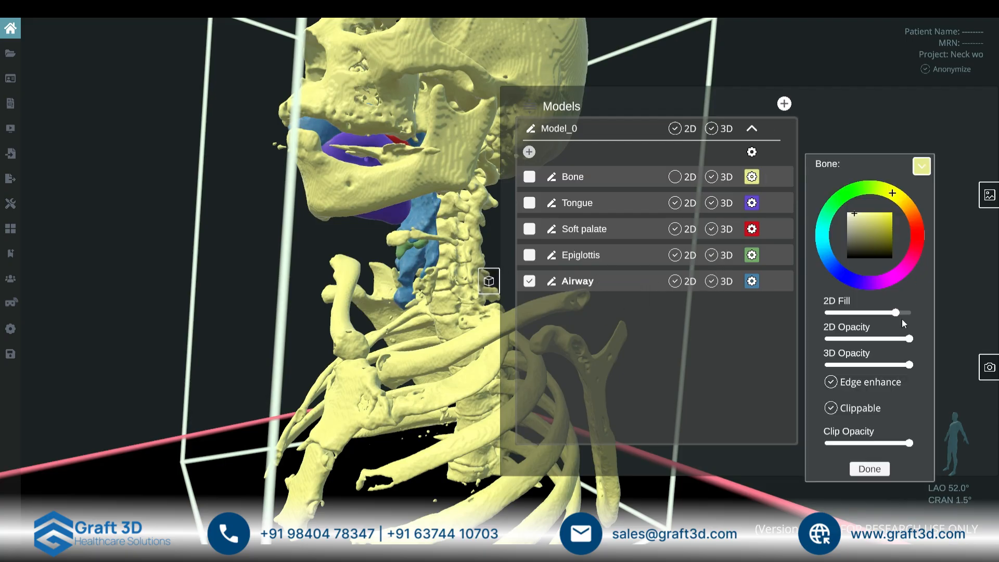
left_click_drag(910, 365, 877, 365)
left_click(870, 469)
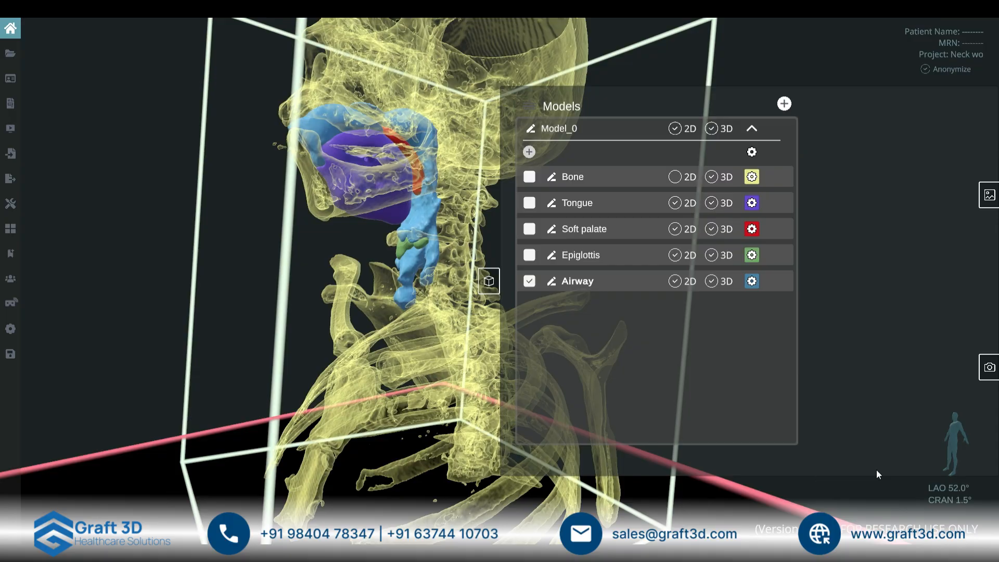
left_click(490, 281)
left_click_drag(492, 286, 561, 237)
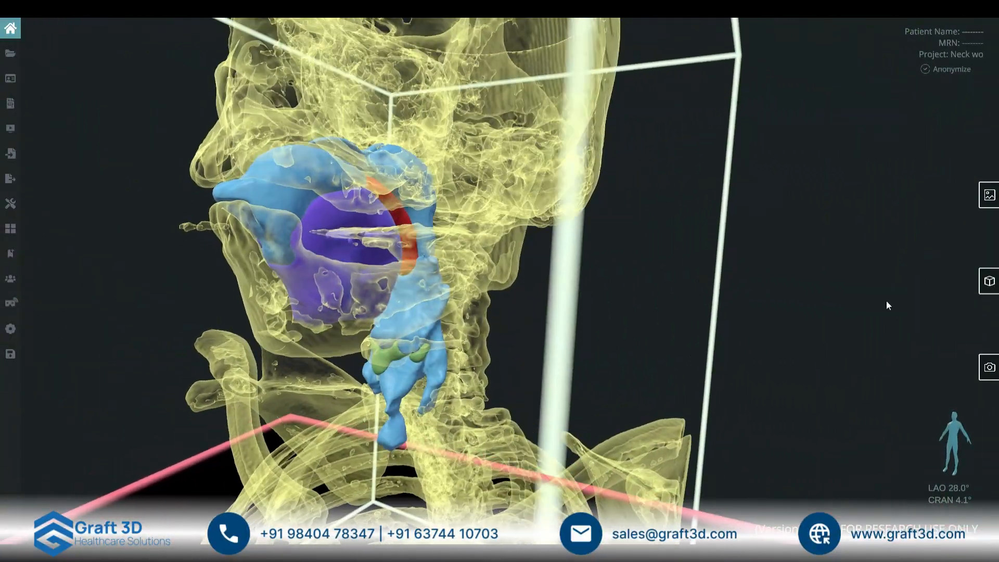
Go back to the 2D views and review the Airway coverage across the sagittal slices.
left_click(3, 235)
scroll(551, 252, "down", 3)
scroll(551, 252, "down", 15)
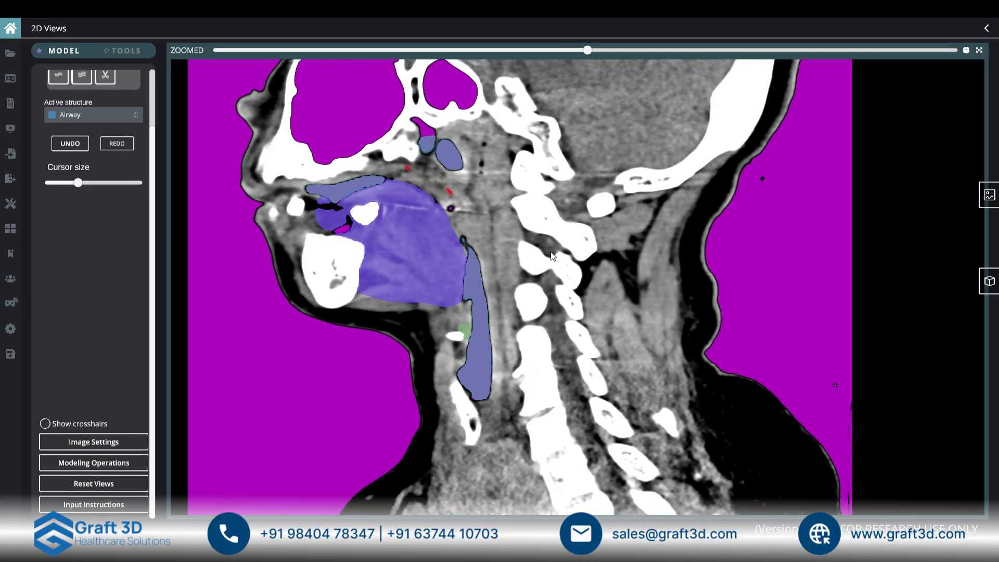
scroll(551, 229, "up", 17)
scroll(551, 223, "up", 20)
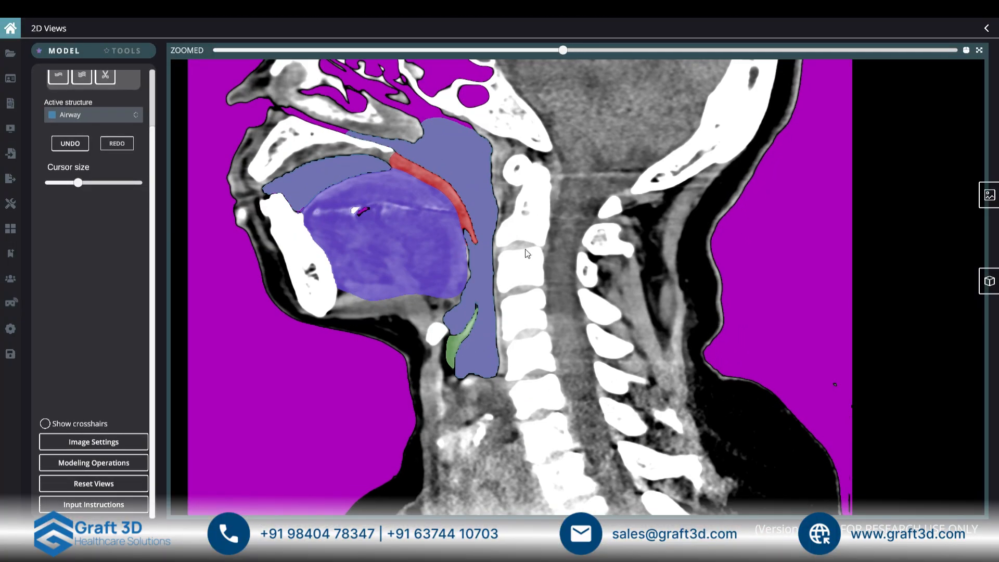